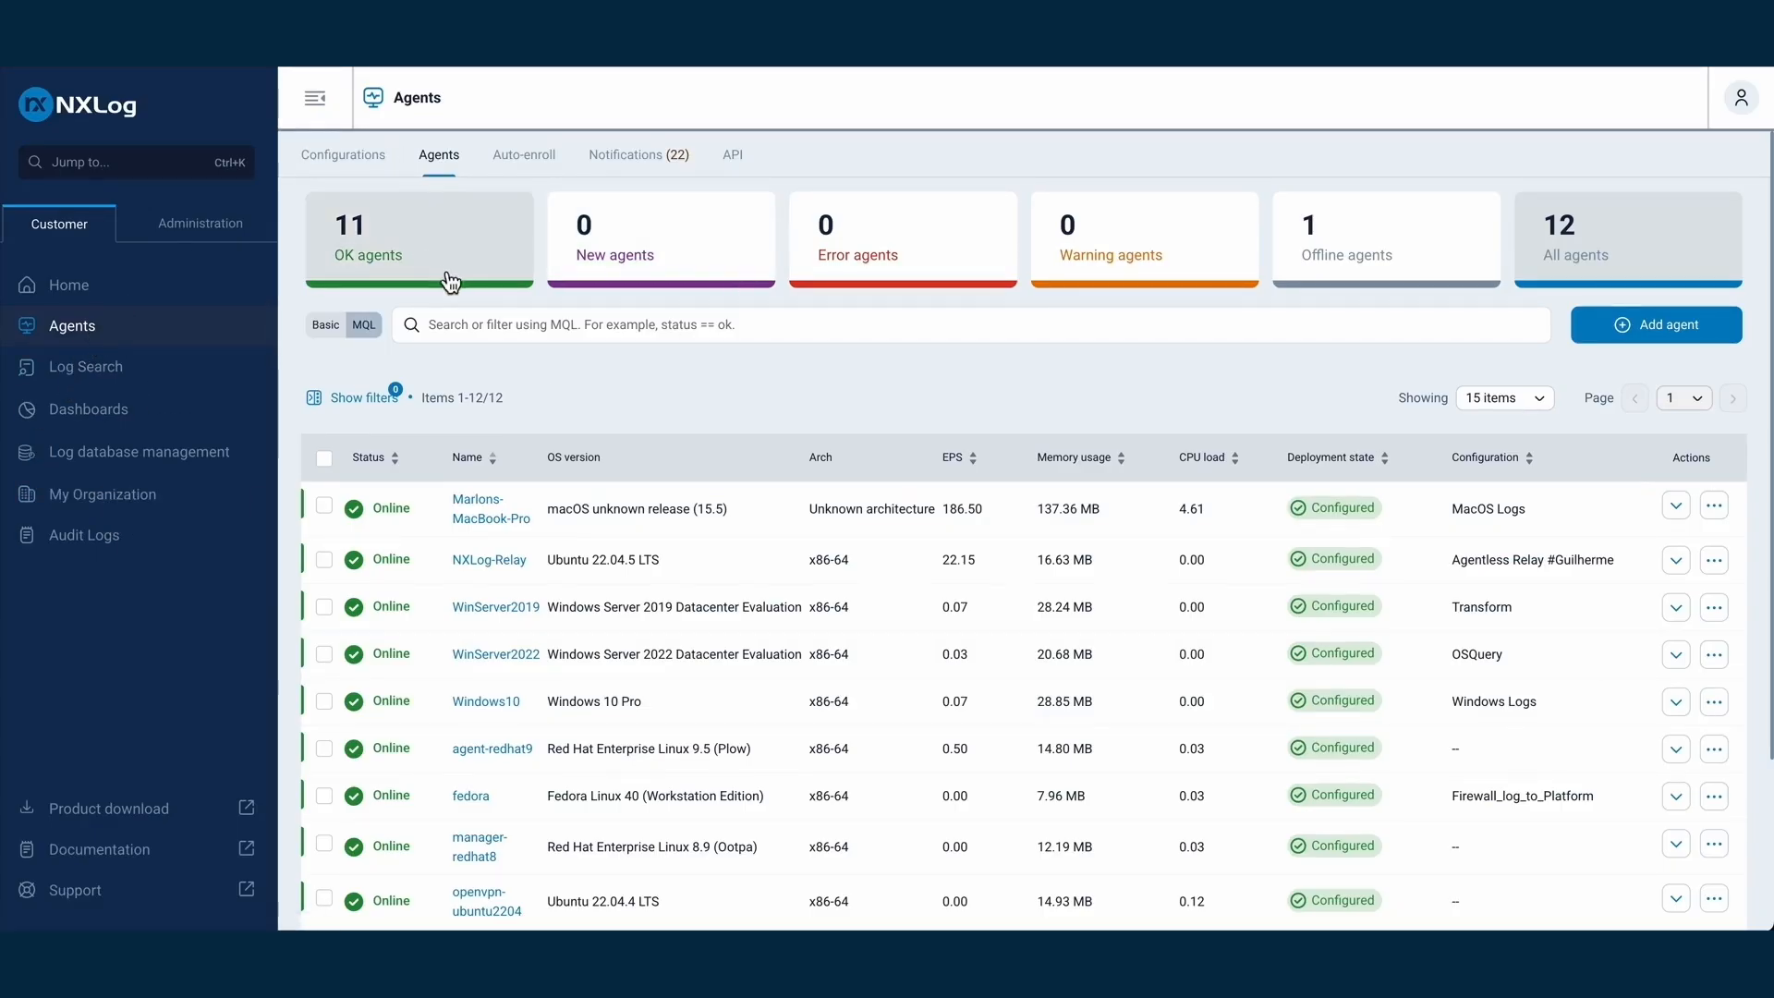
Open the OSQuery configuration from the agent configurations list and display it as text
scroll(935, 349, "down", 1)
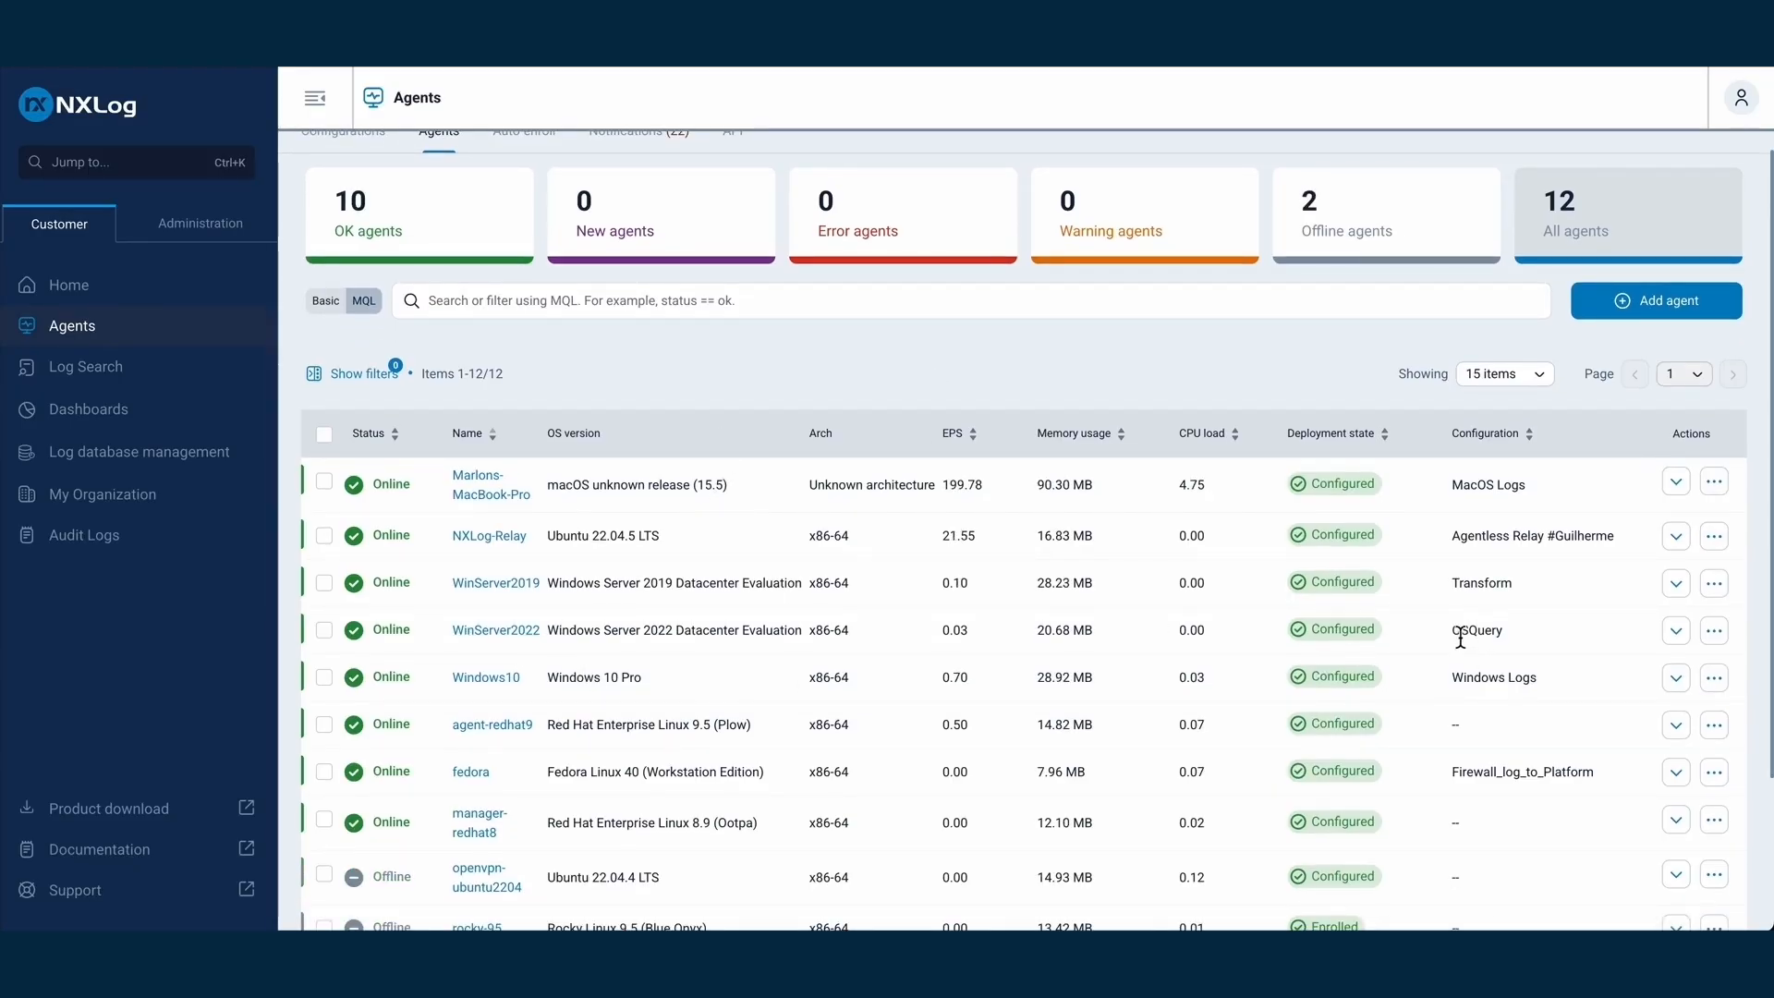
scroll(341, 240, "up", 1)
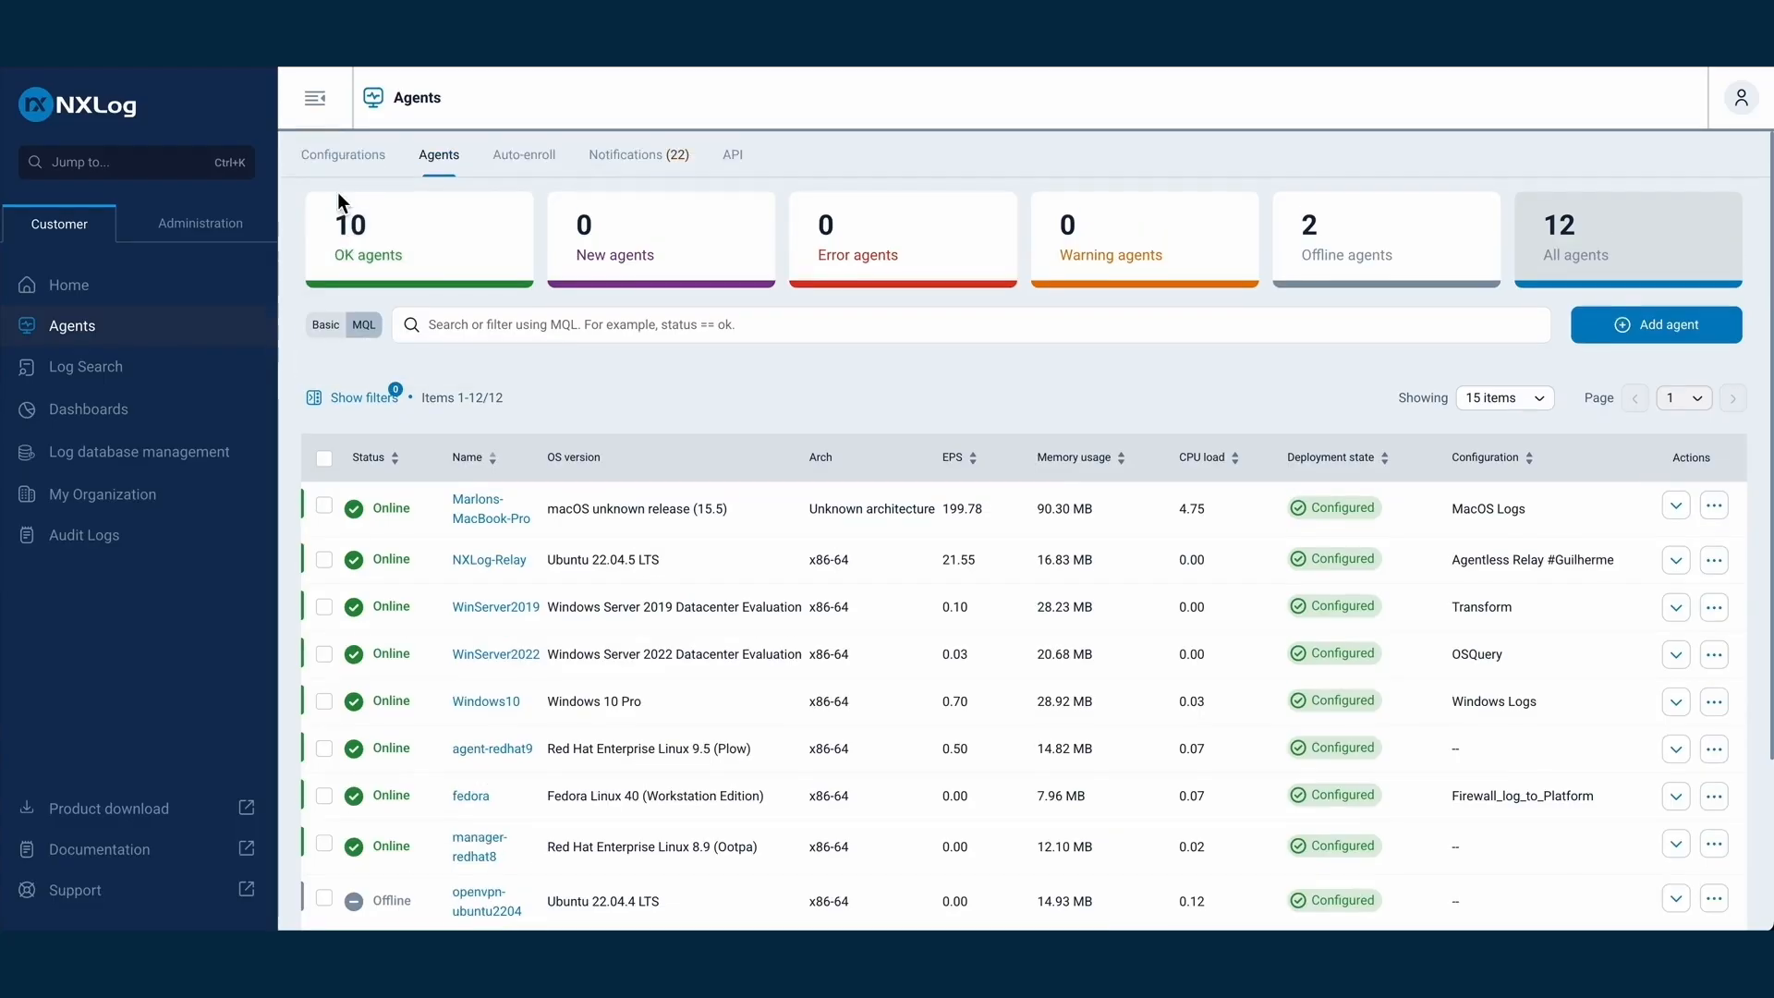
left_click(343, 155)
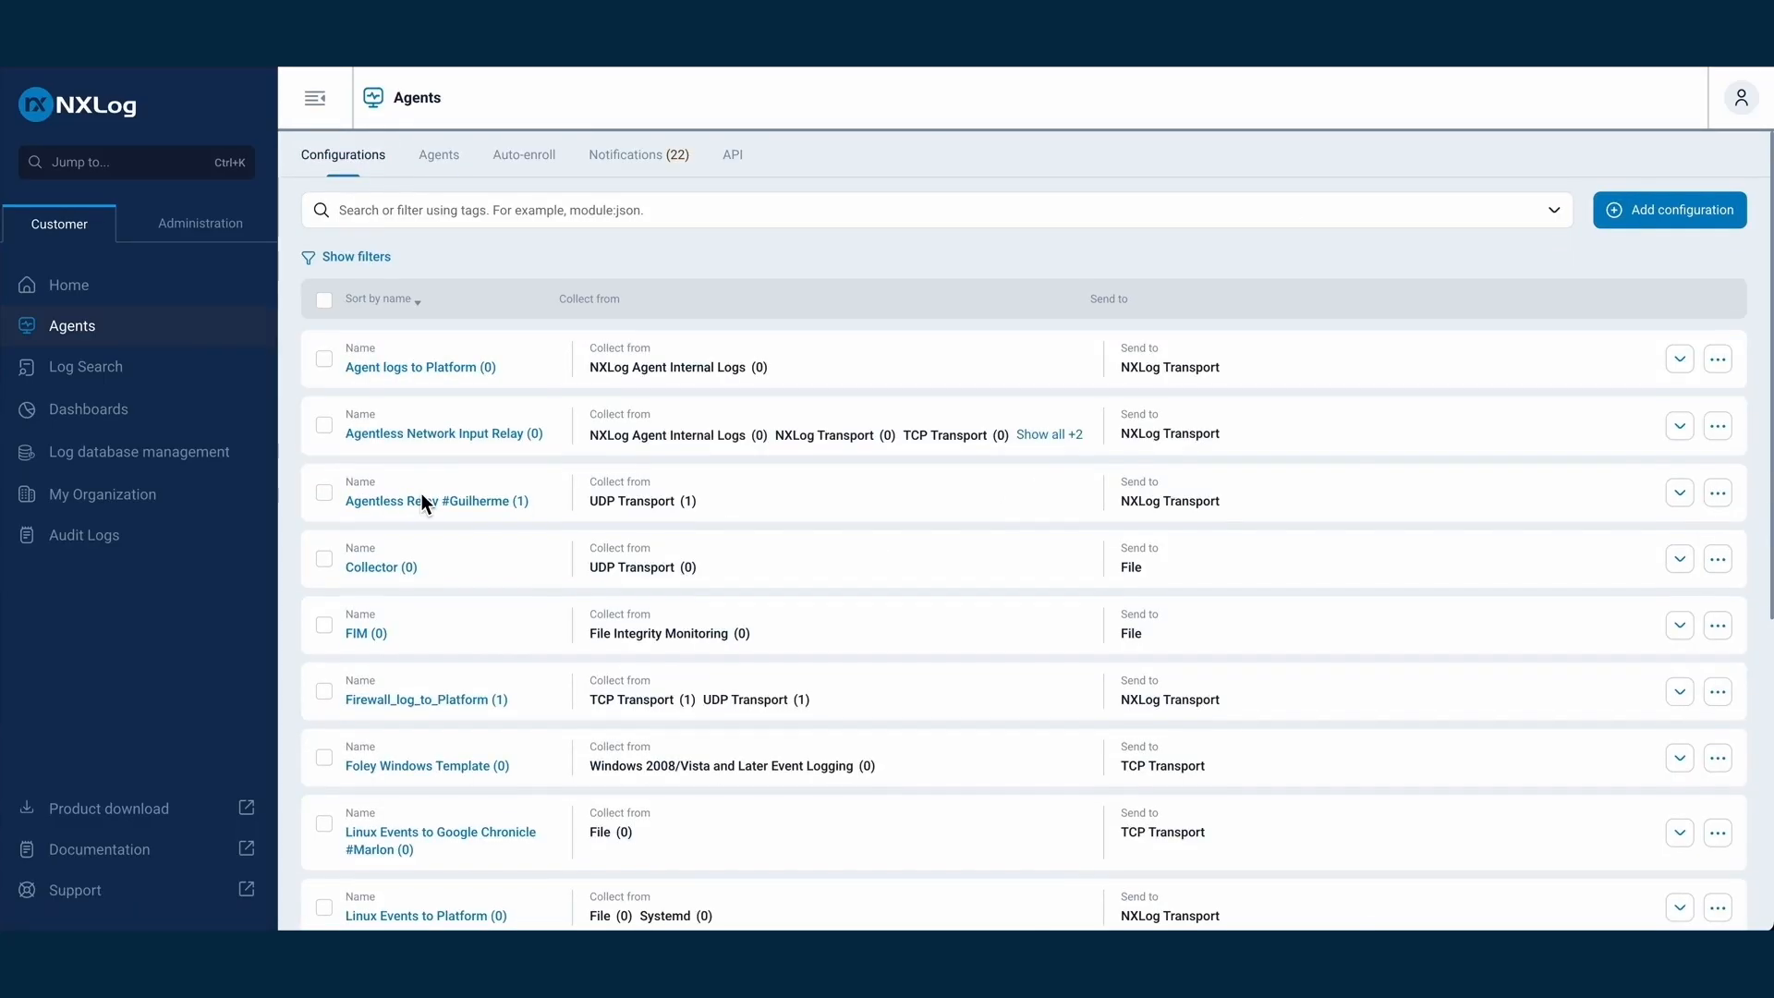
scroll(421, 494, "down", 5)
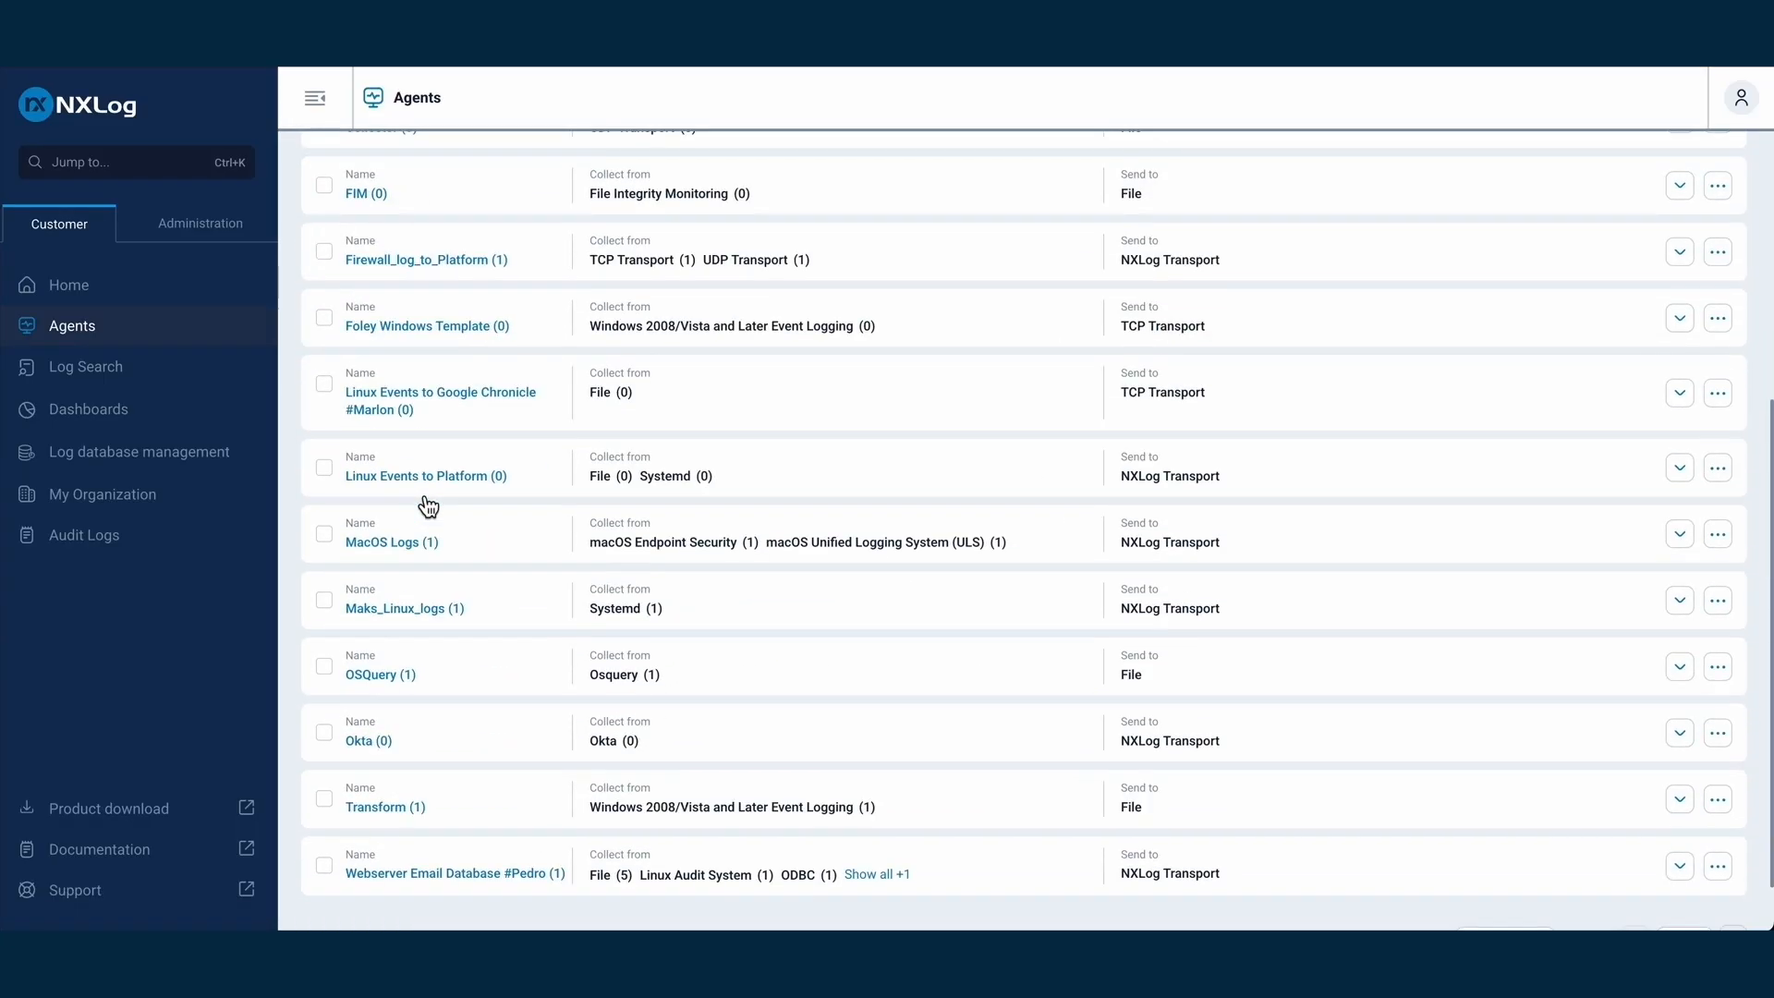
left_click(404, 675)
left_click(1636, 257)
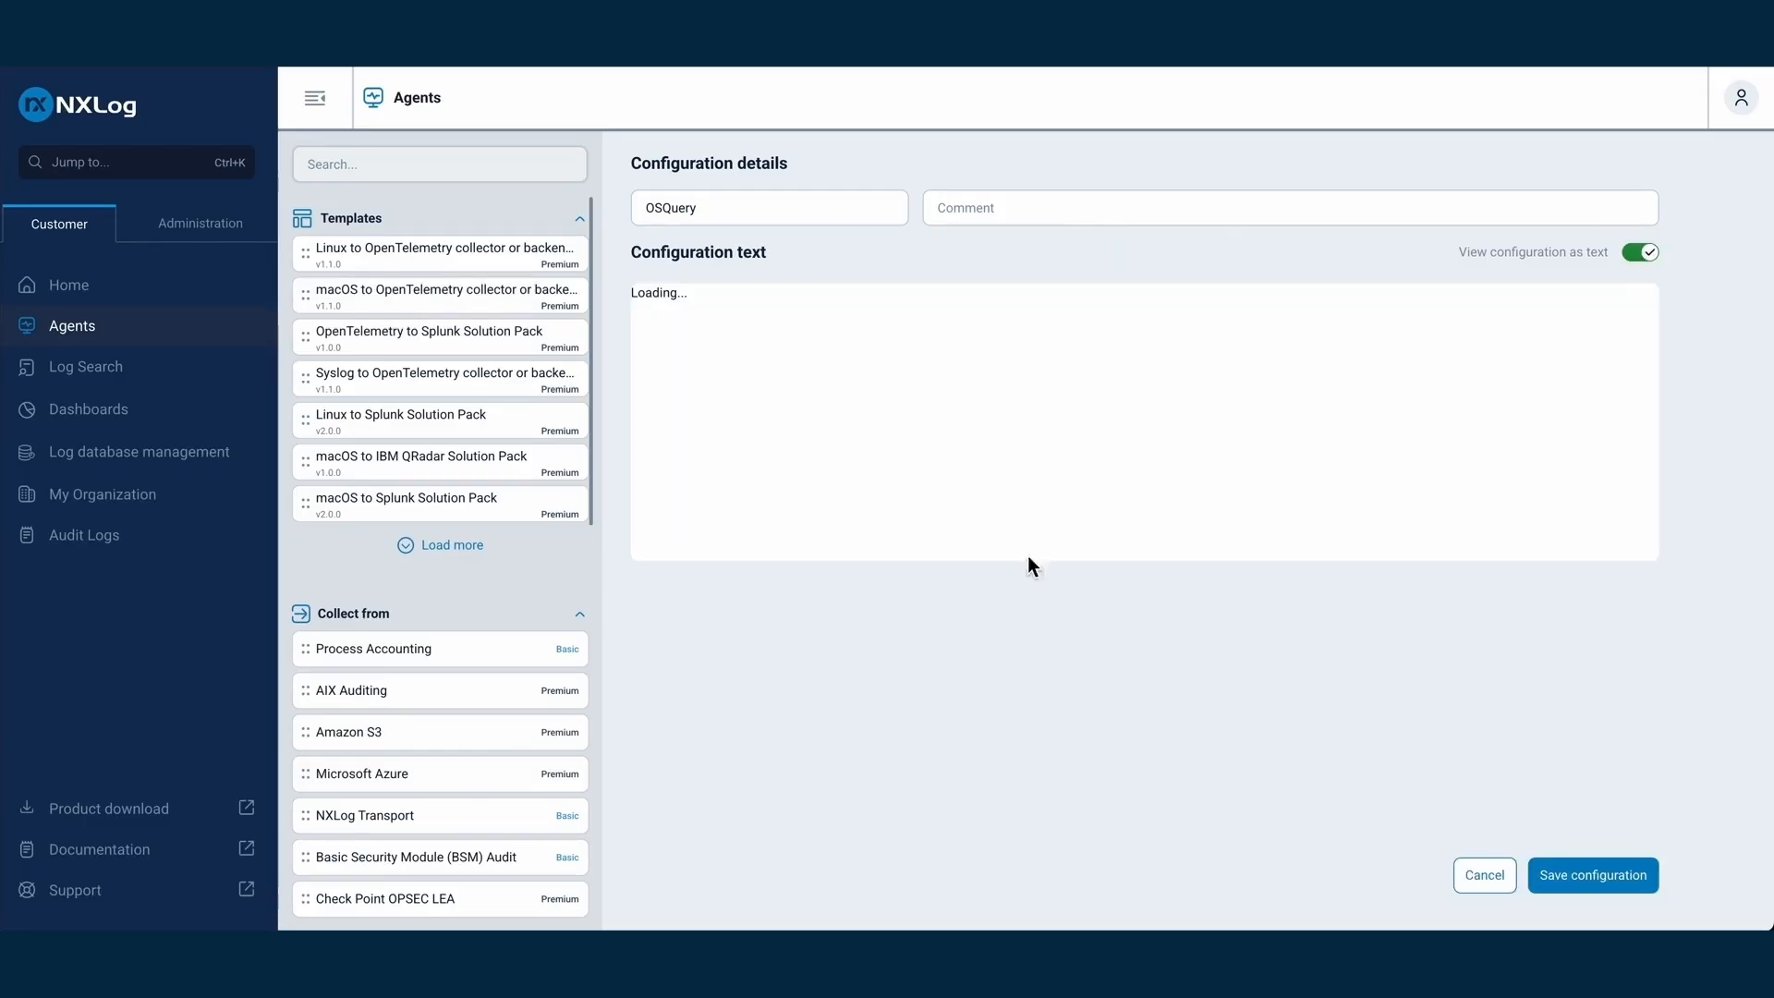
Review the input queries, route and file output in the OSQuery configuration text, and return to the agents list
scroll(831, 471, "down", 3)
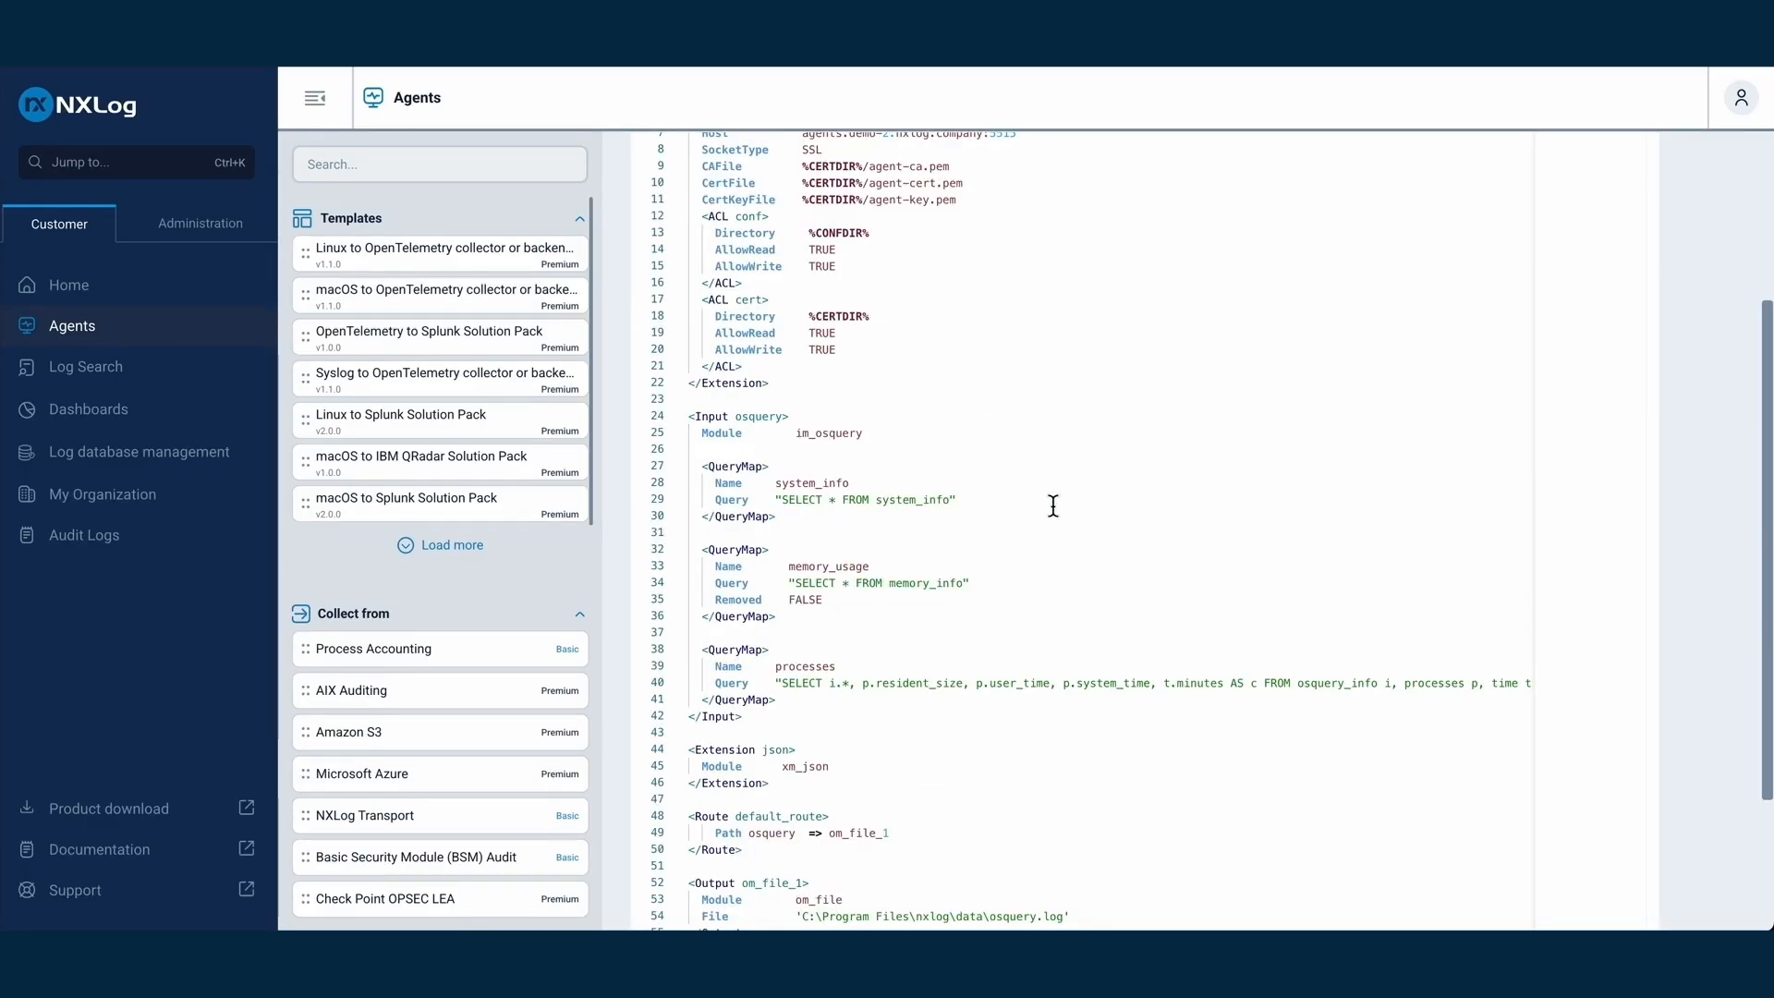
scroll(1054, 506, "down", 1)
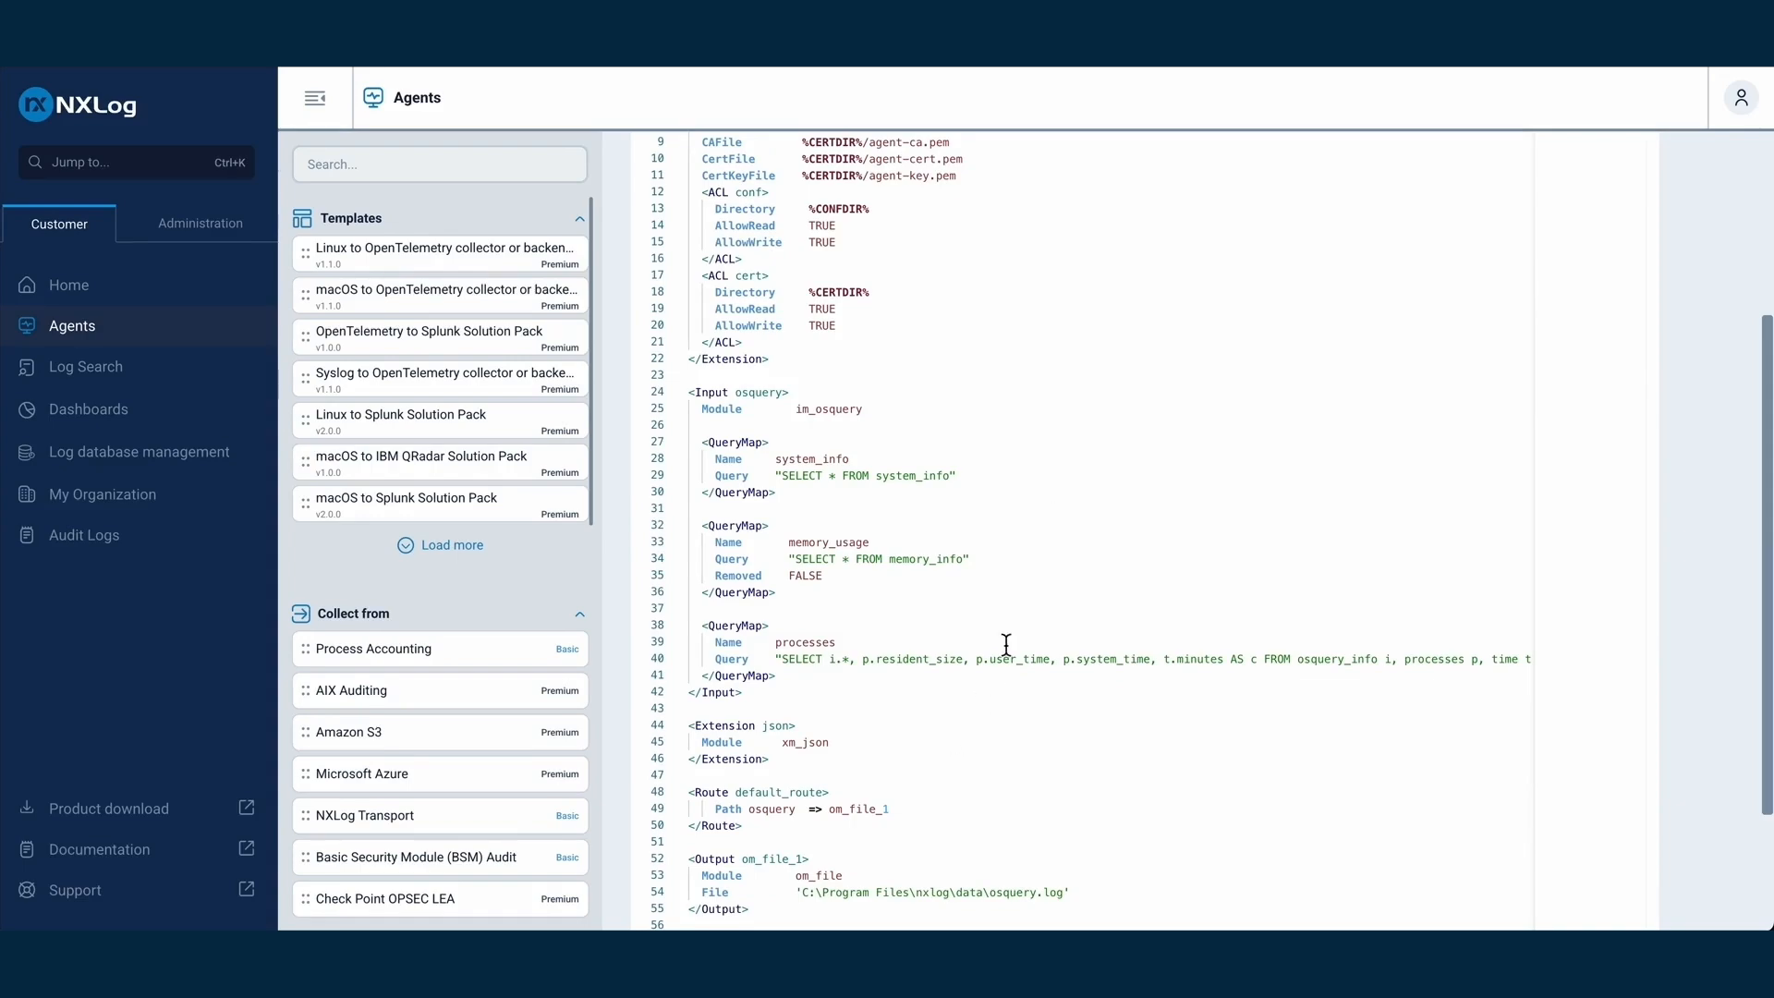
scroll(1000, 647, "down", 2)
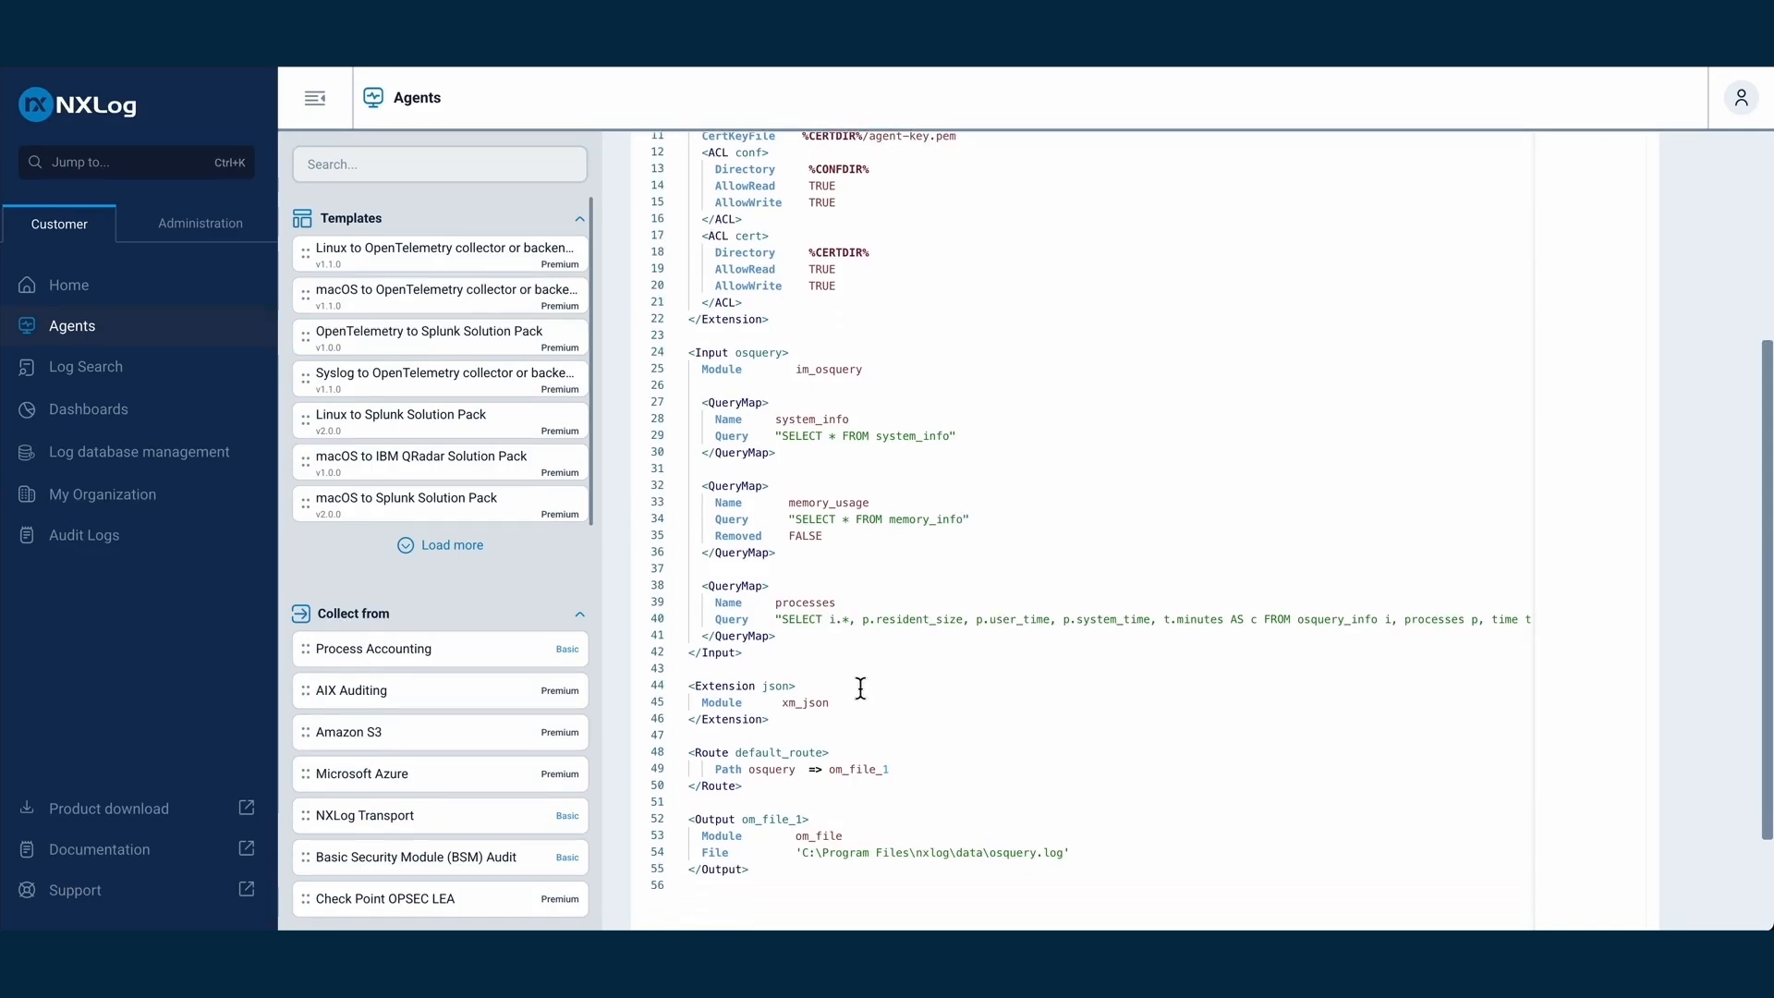
scroll(840, 573, "up", 3)
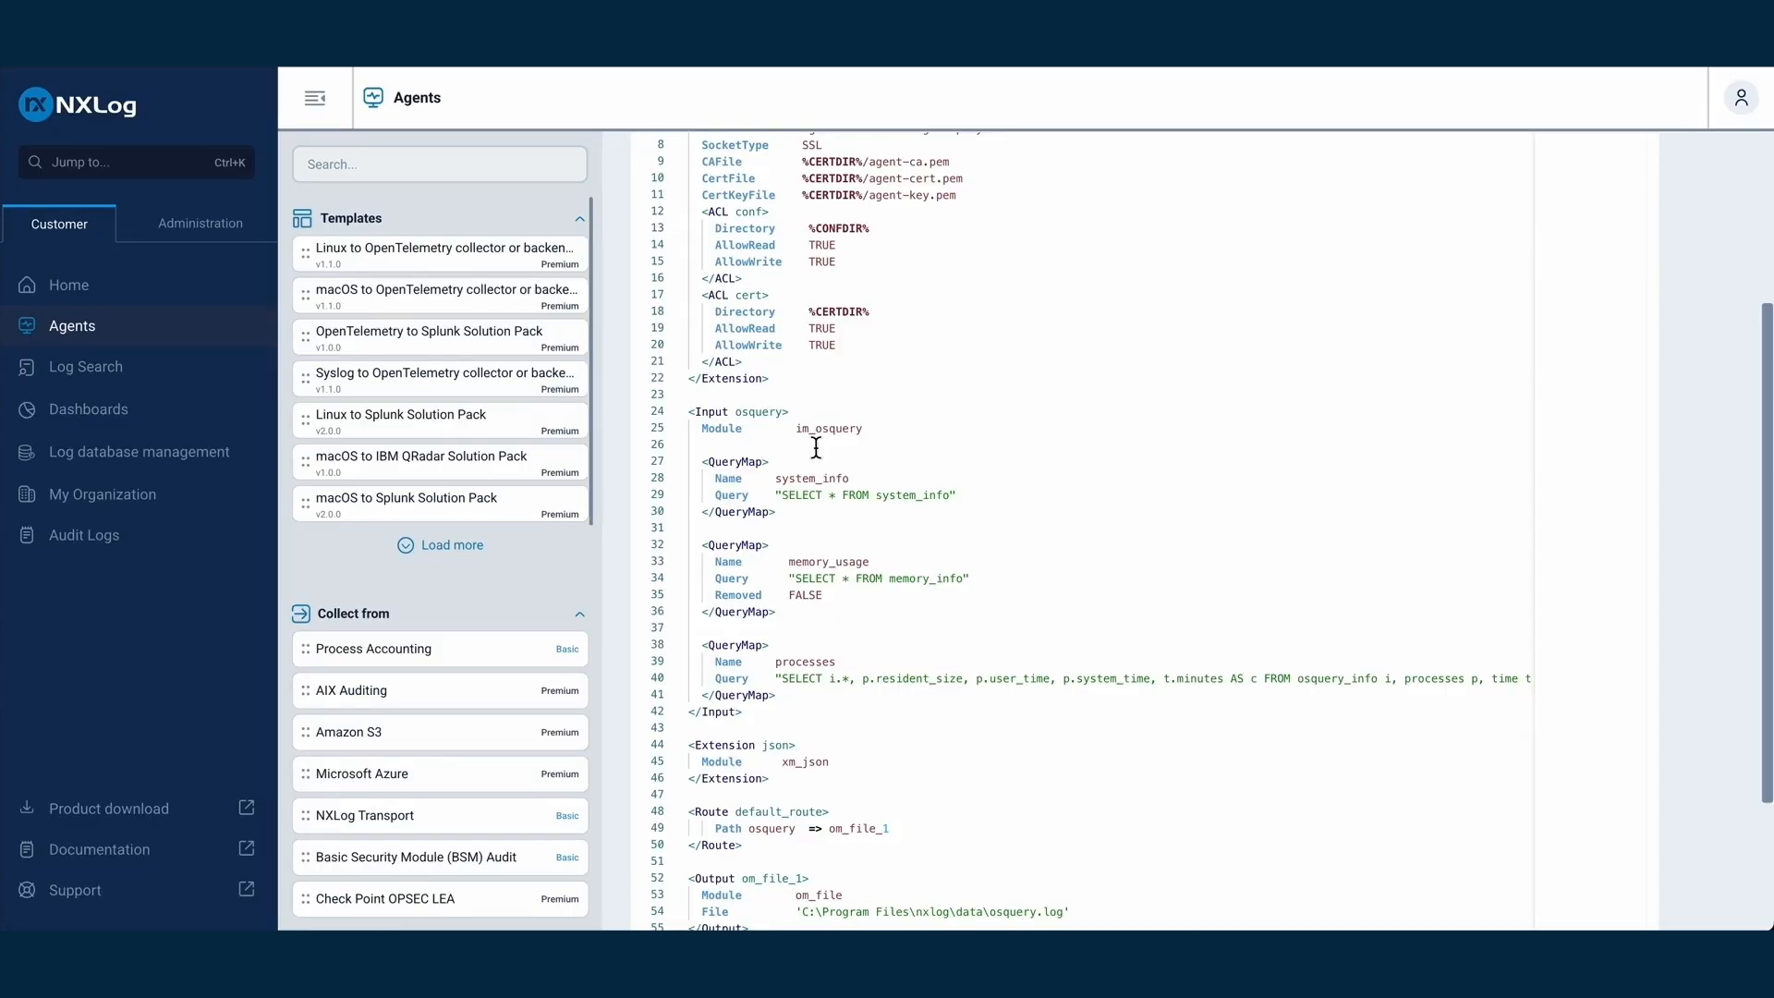
scroll(822, 462, "down", 5)
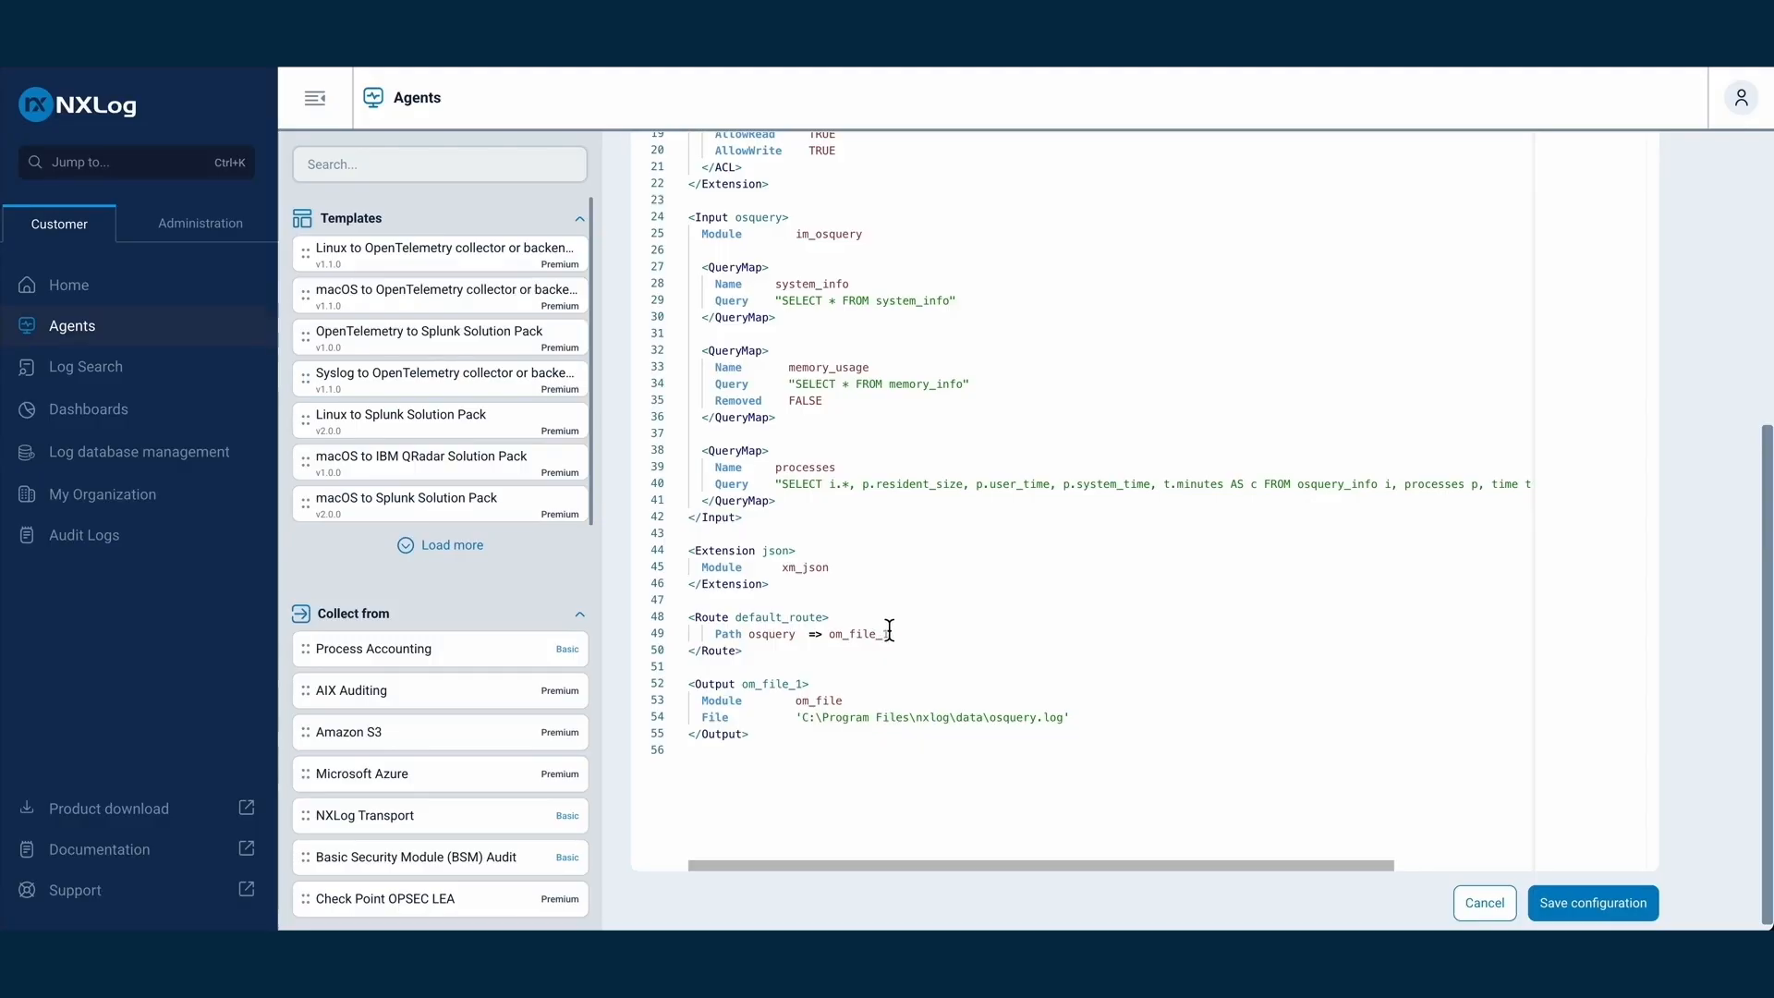
scroll(888, 631, "up", 8)
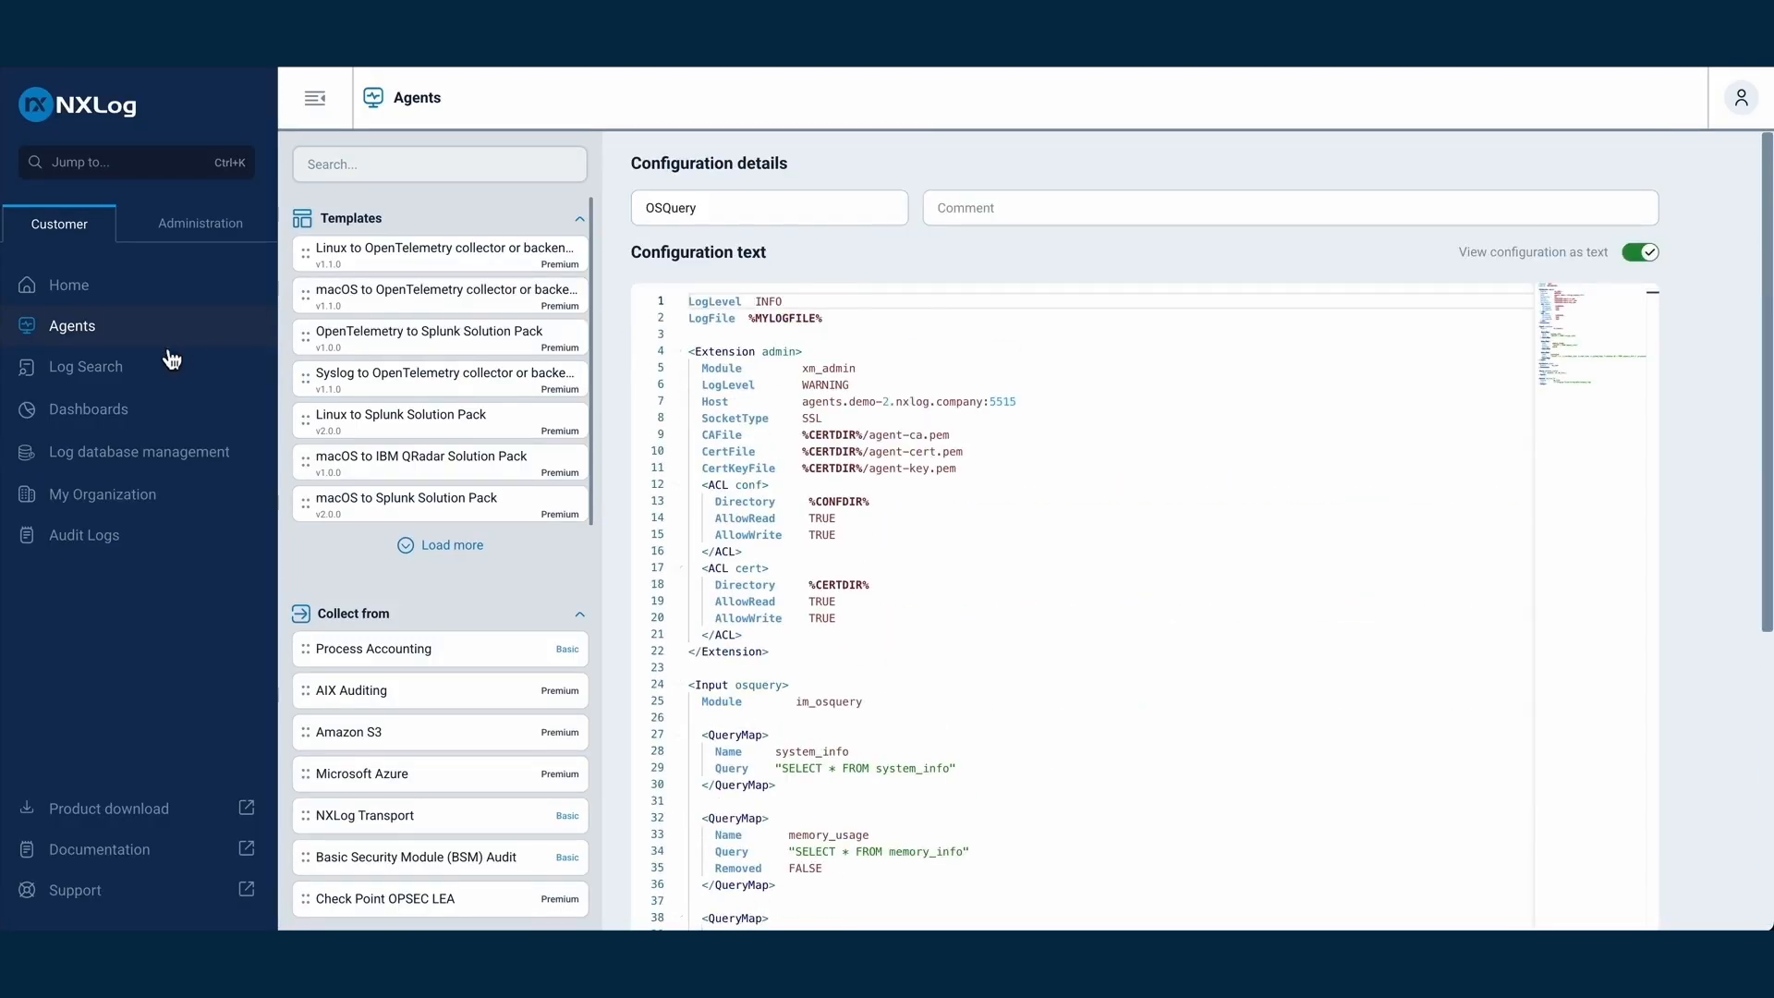
left_click(105, 340)
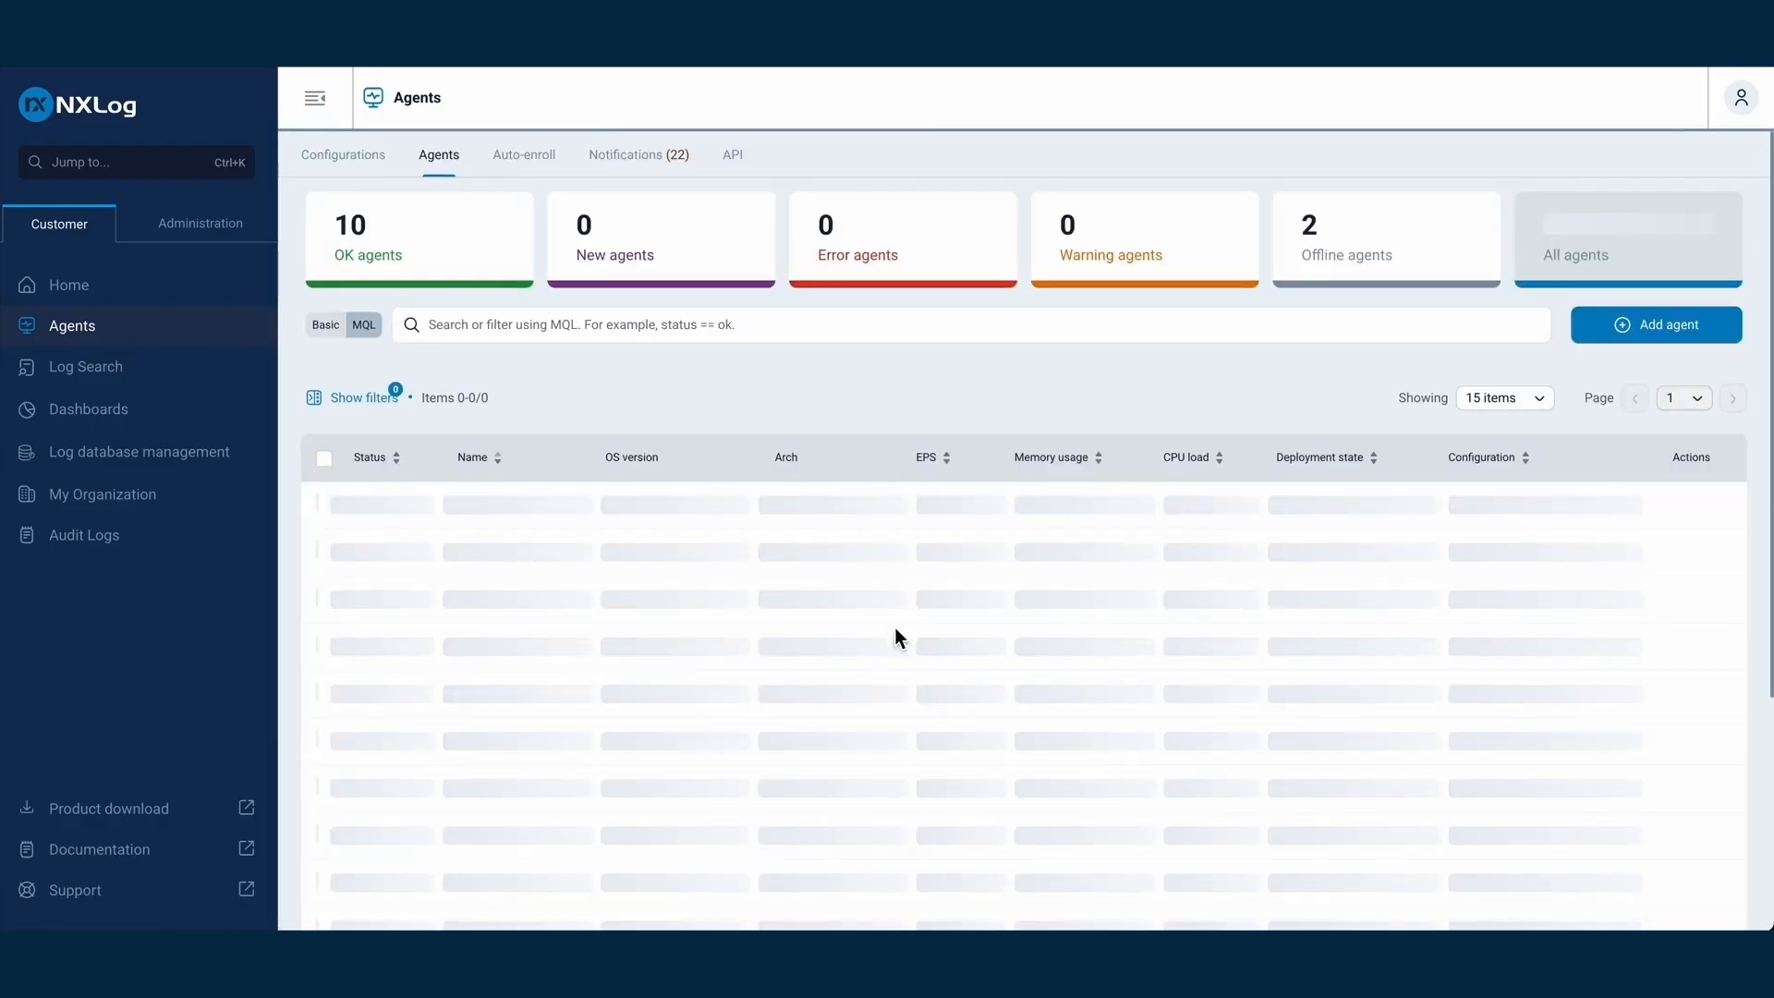
scroll(1293, 595, "down", 1)
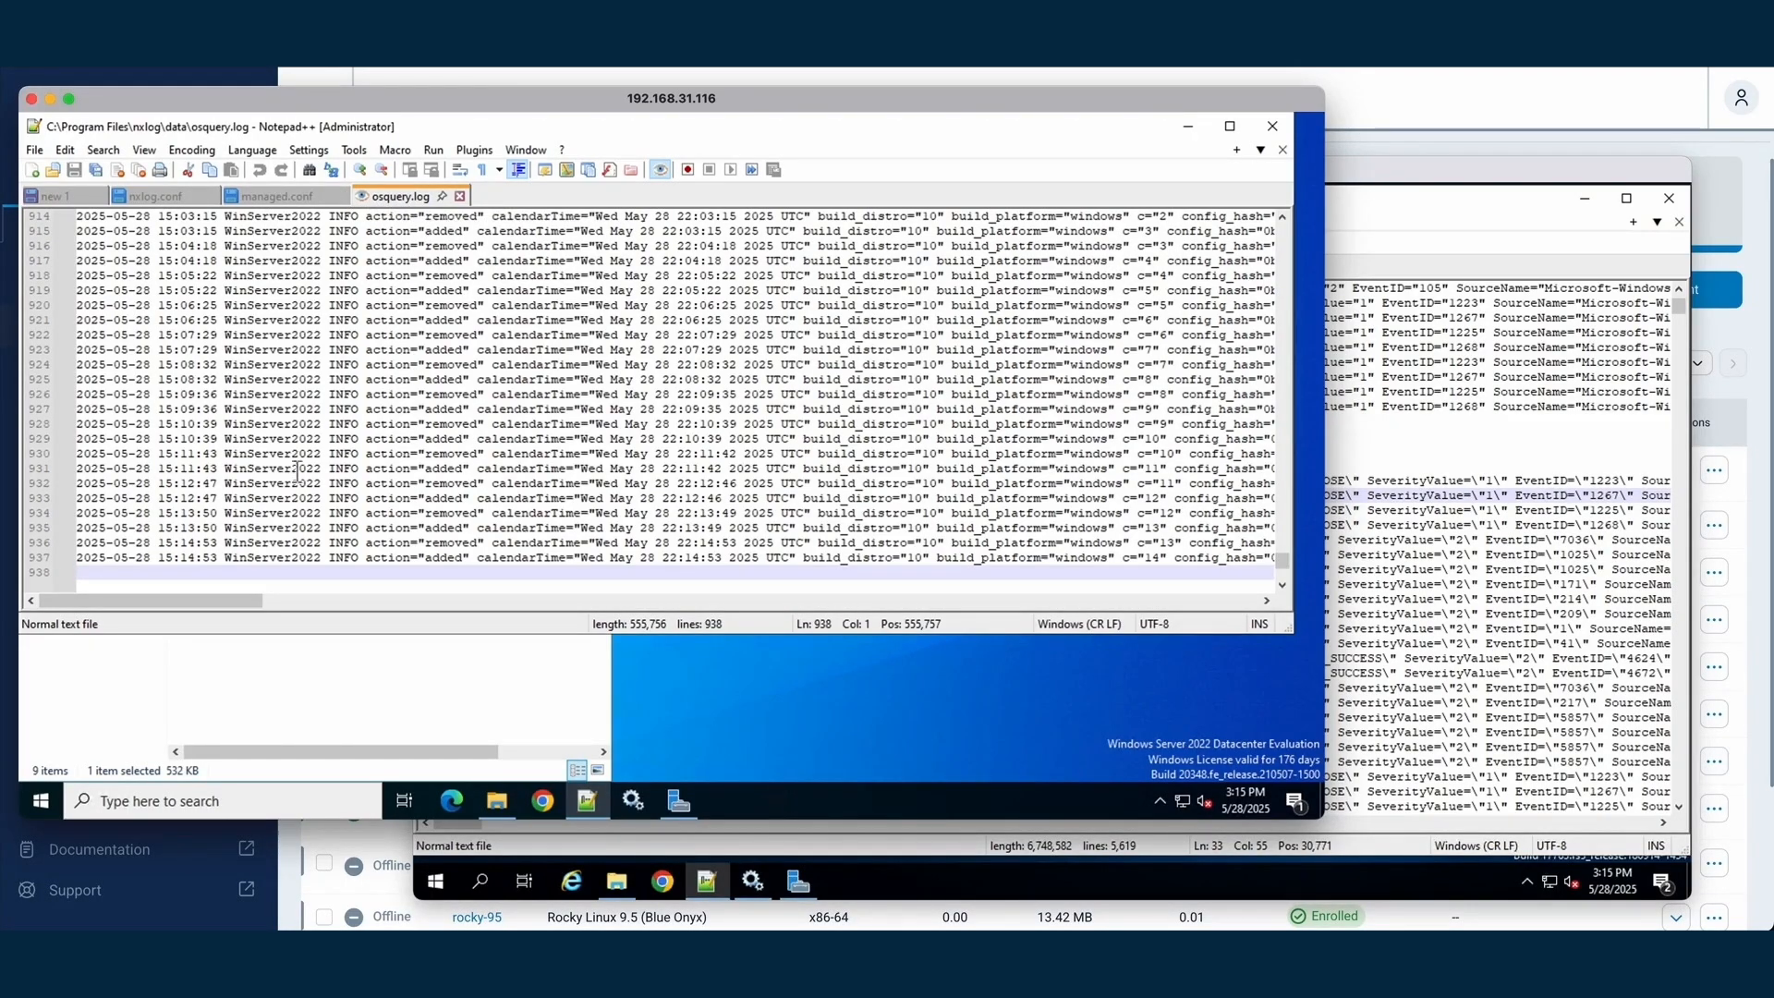
Examine the format of the recent entries in osquery.log in Notepad++ on the remote Windows Server 2022 machine
left_click_drag(93, 552, 499, 552)
left_click(534, 543)
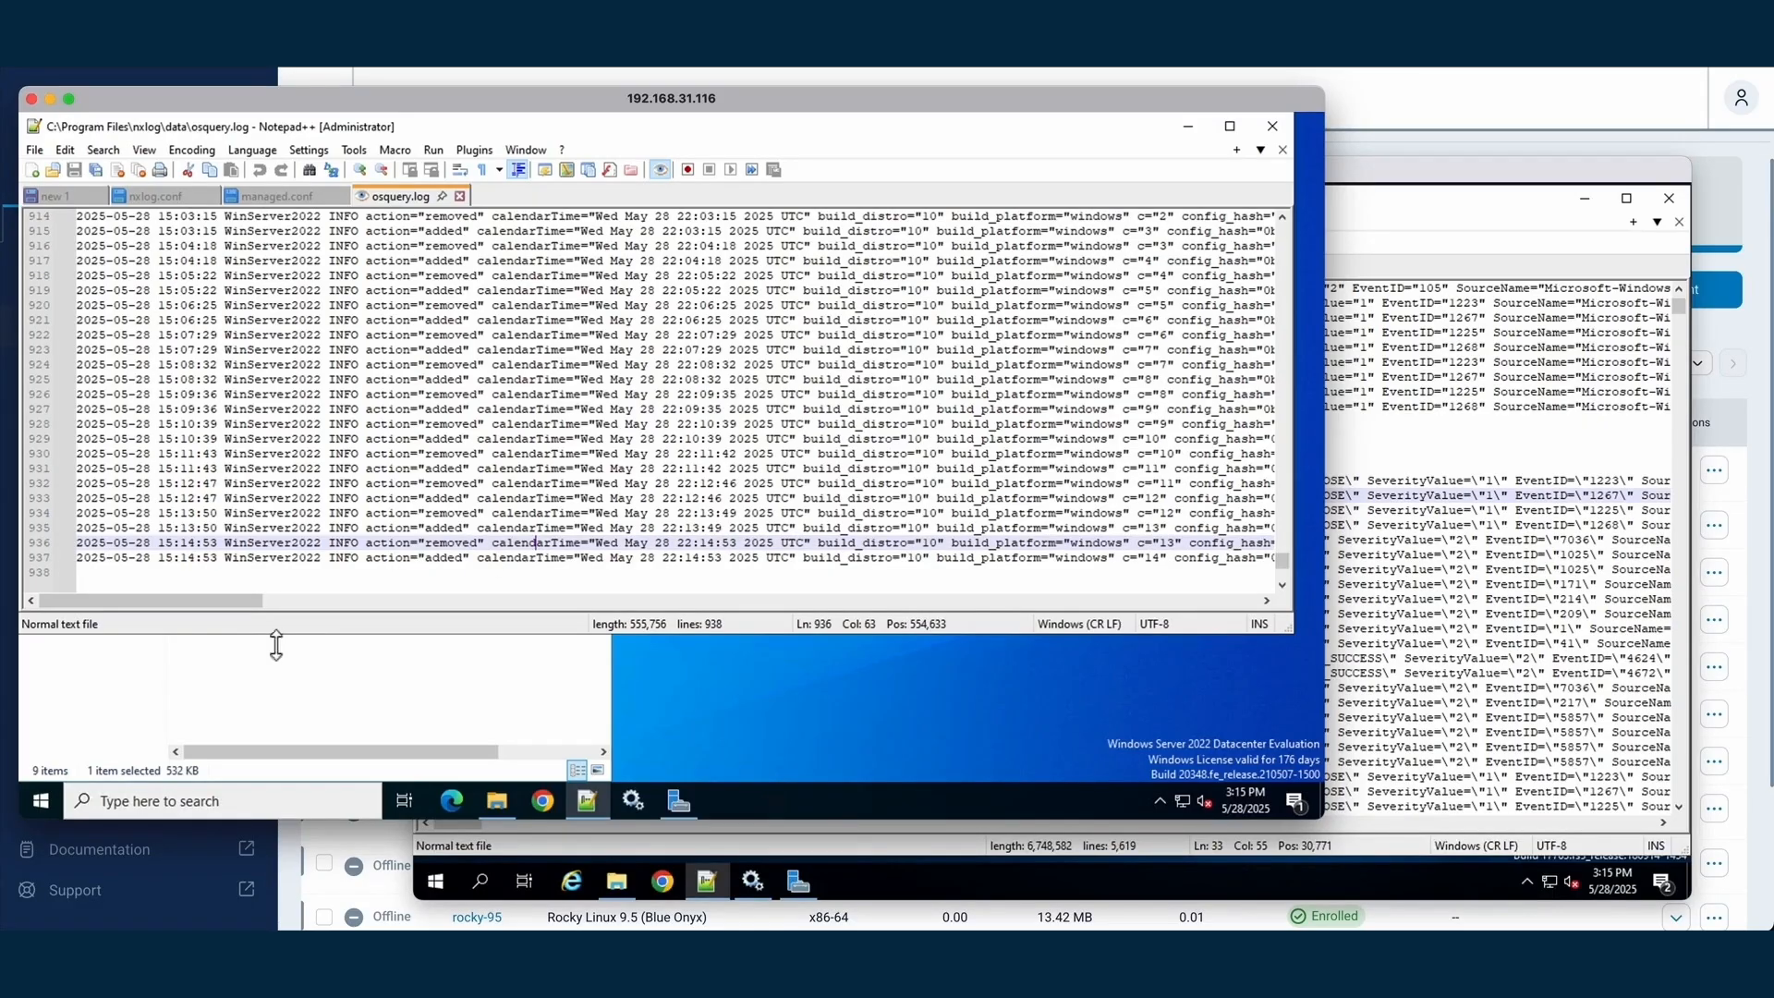
mouse_move(214, 606)
left_mouse_down()
mouse_move(816, 579)
mouse_move(215, 612)
left_mouse_up()
scroll(1027, 330, "up", 12)
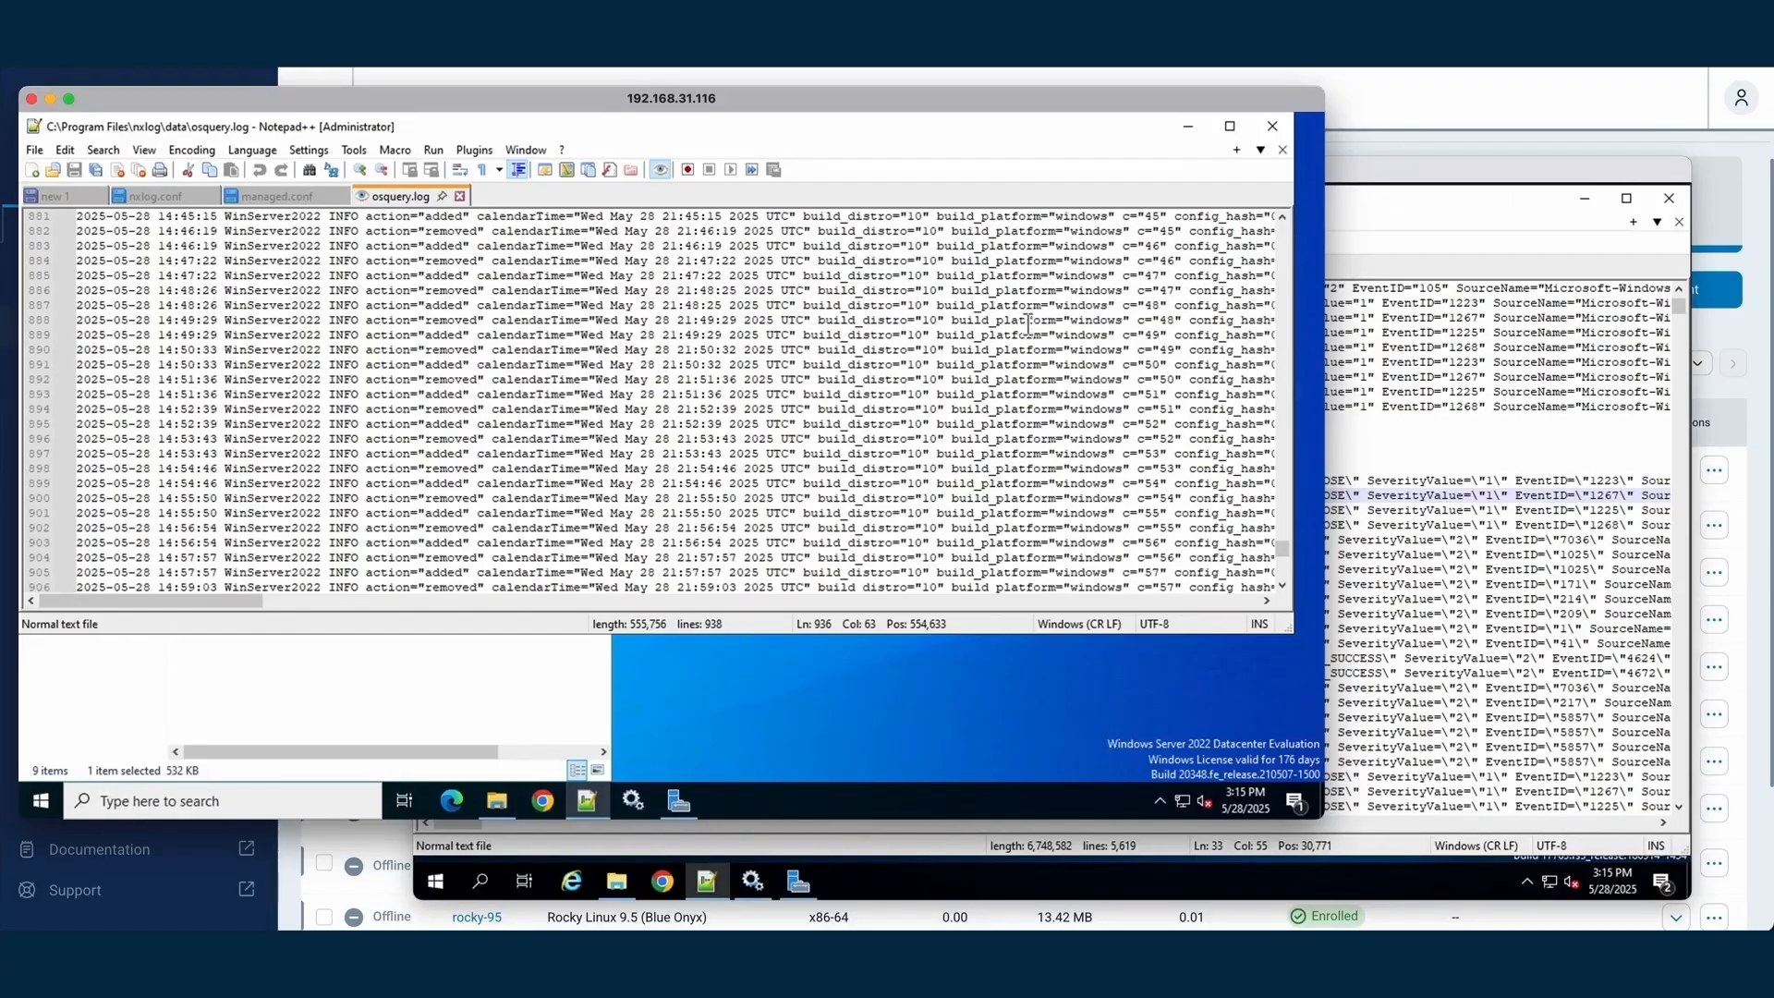
scroll(1027, 330, "up", 16)
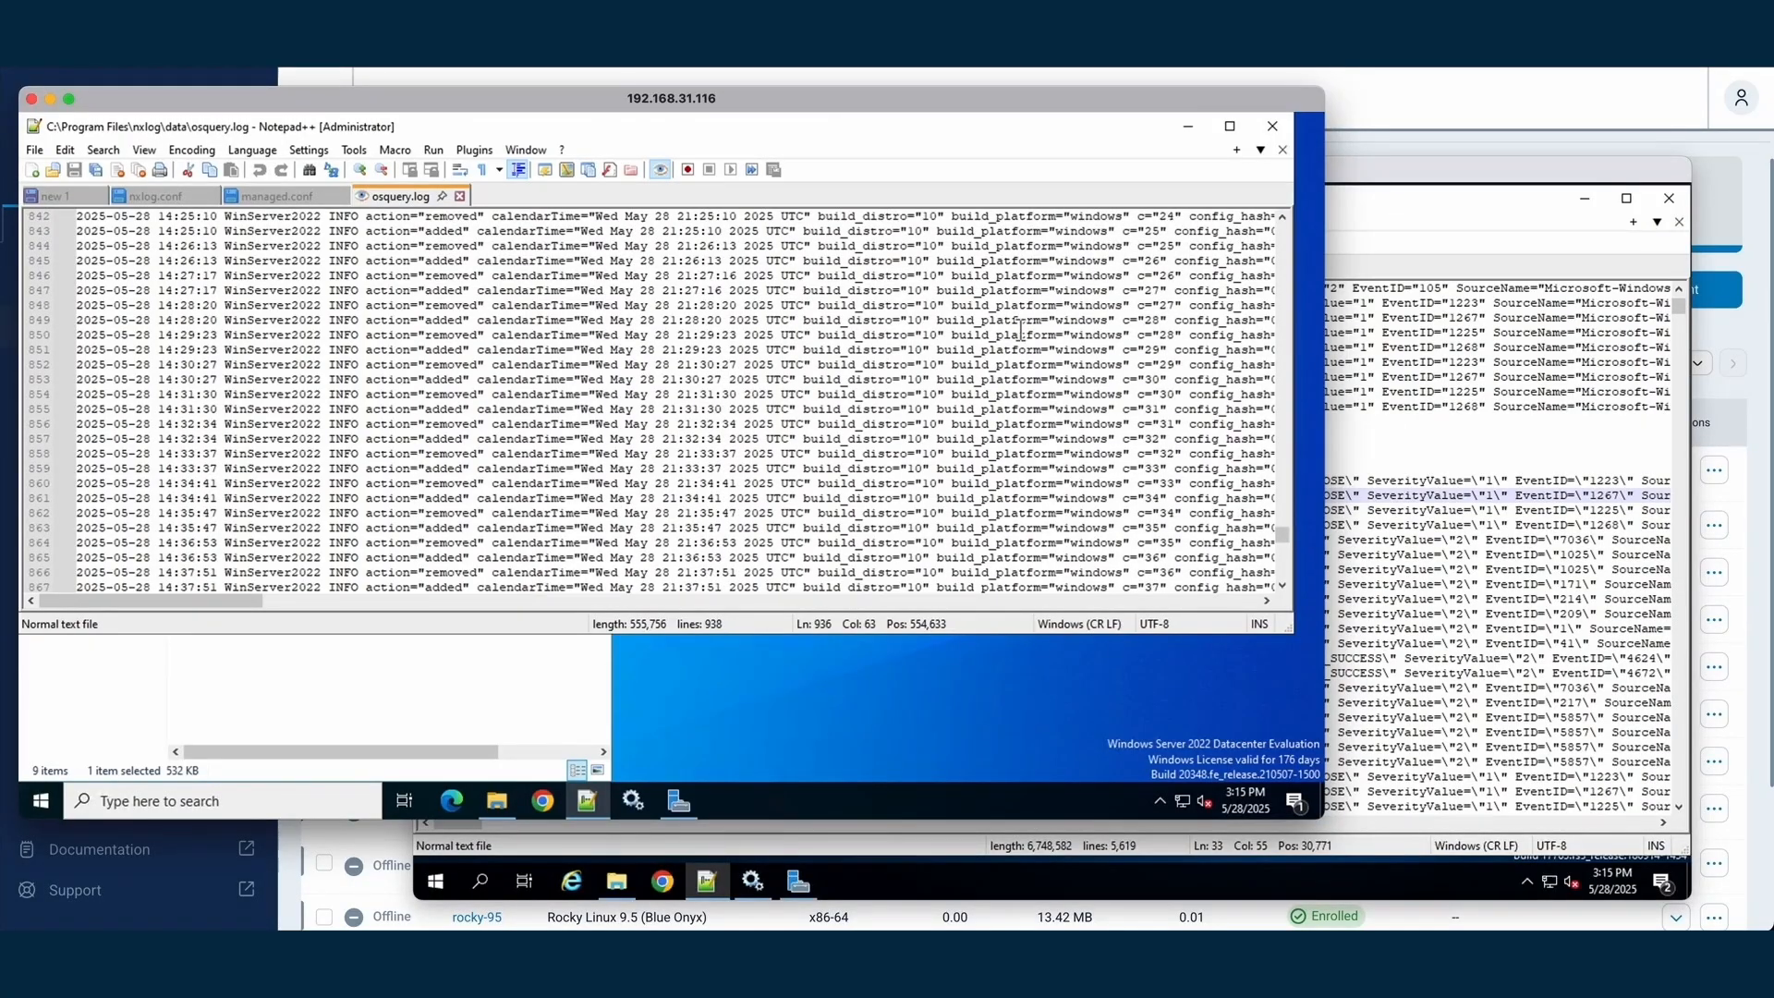
scroll(417, 468, "down", 20)
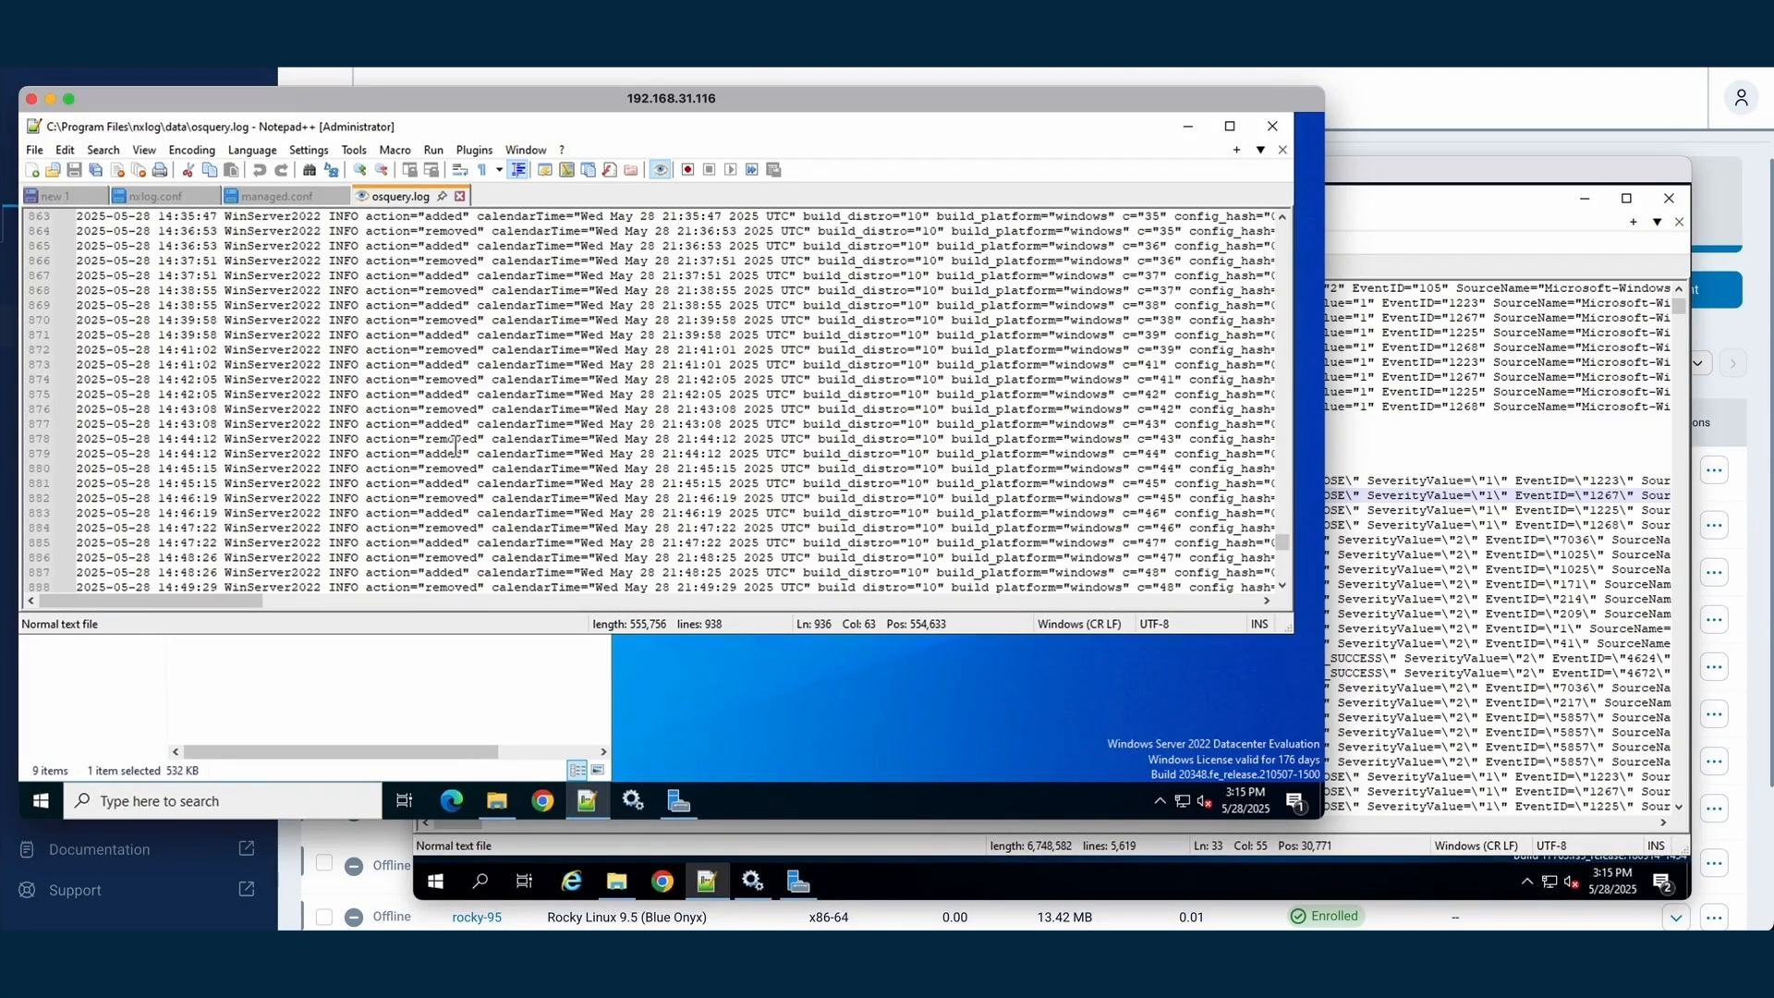
scroll(417, 468, "down", 9)
scroll(412, 463, "up", 4)
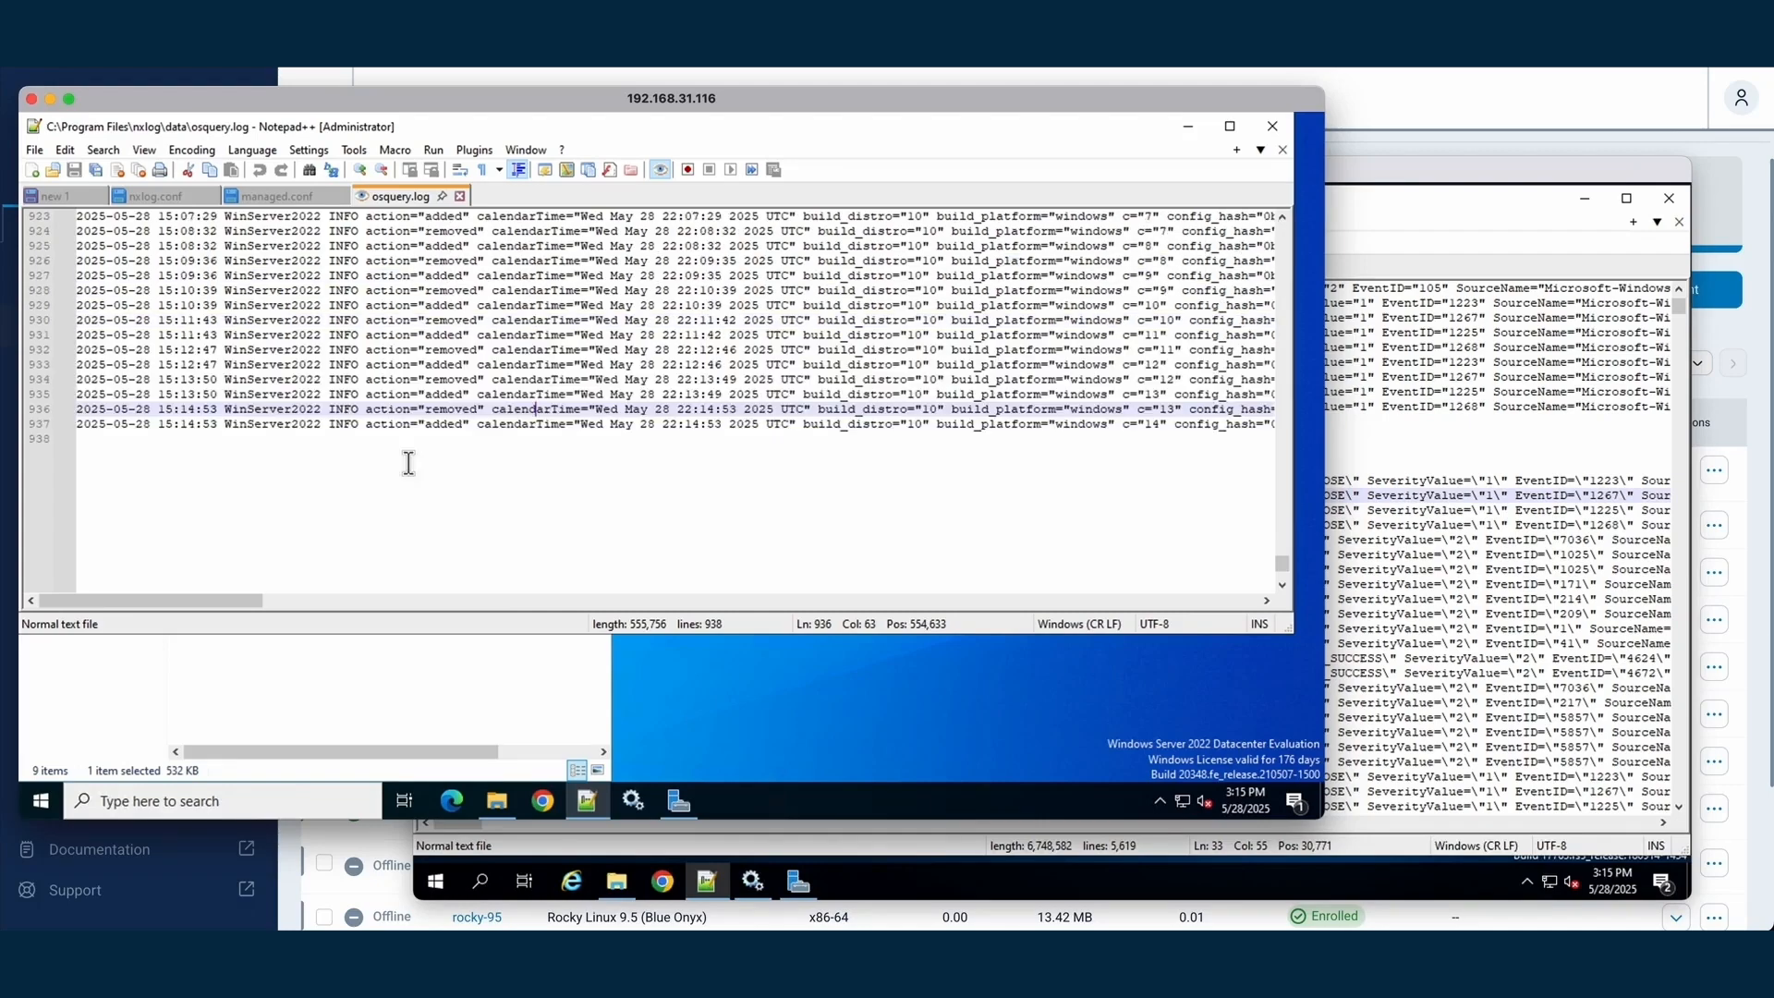
Switch back to NXLog Platform and open the OSQuery configuration for editing
left_click(1539, 85)
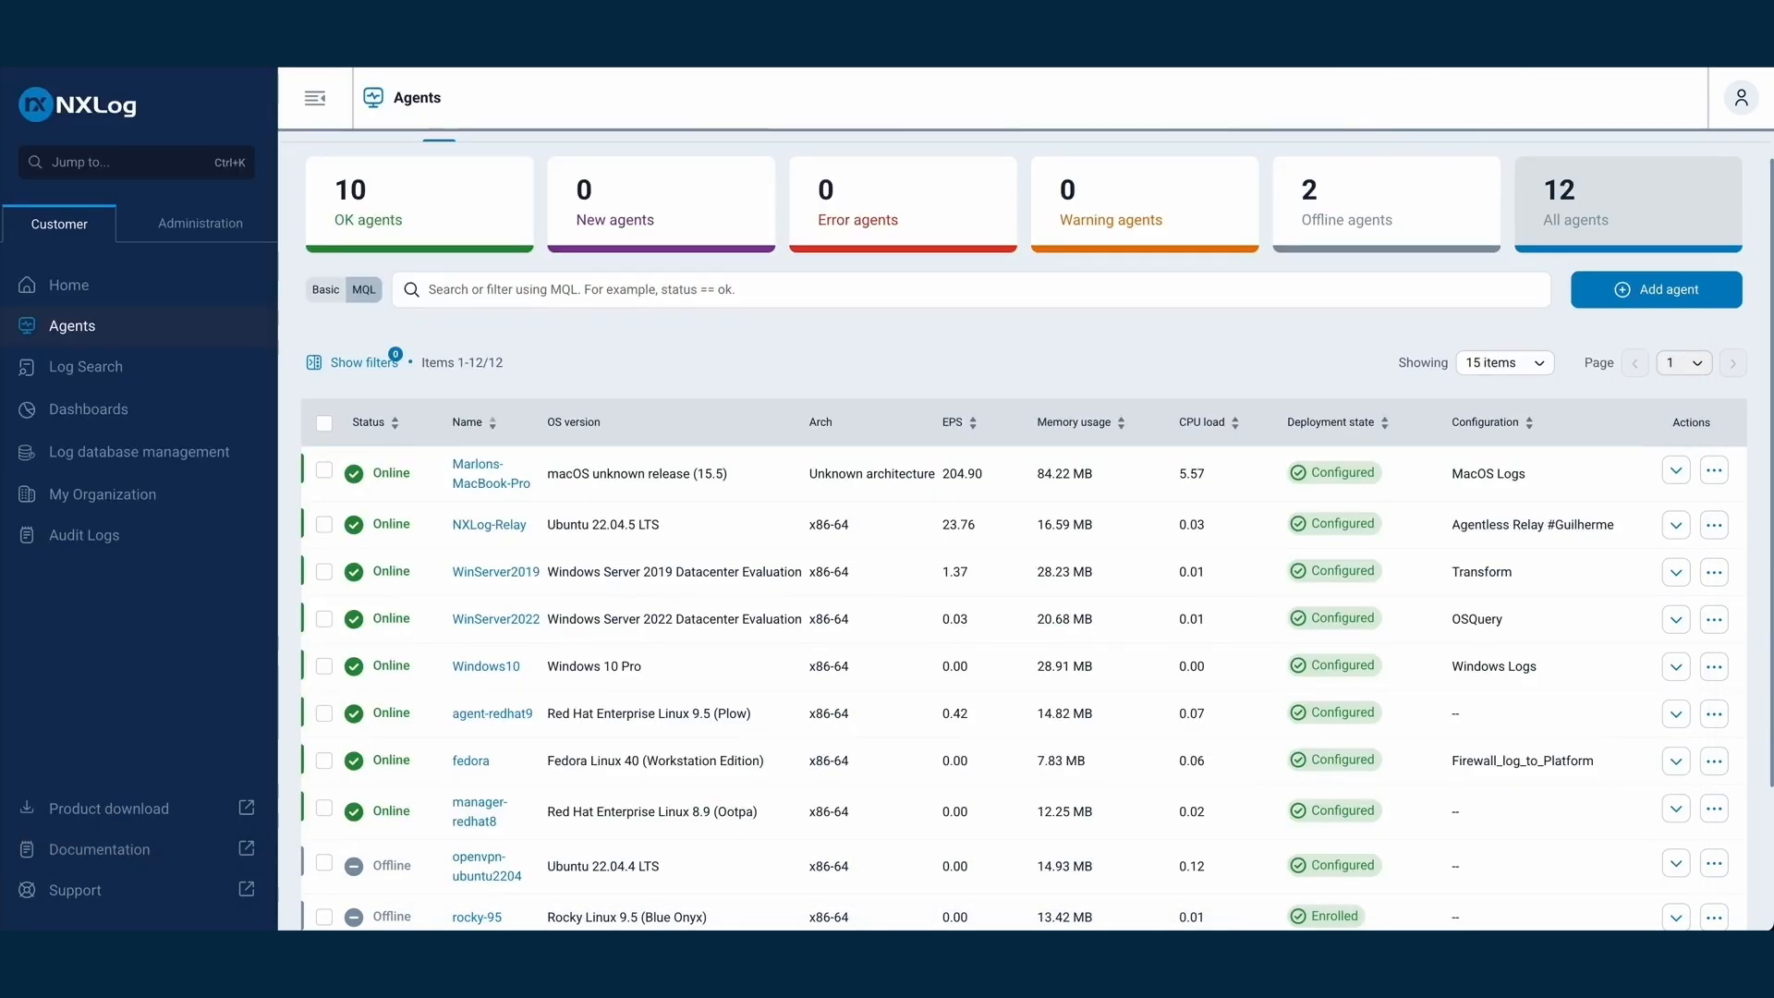
scroll(325, 158, "up", 1)
left_click(346, 157)
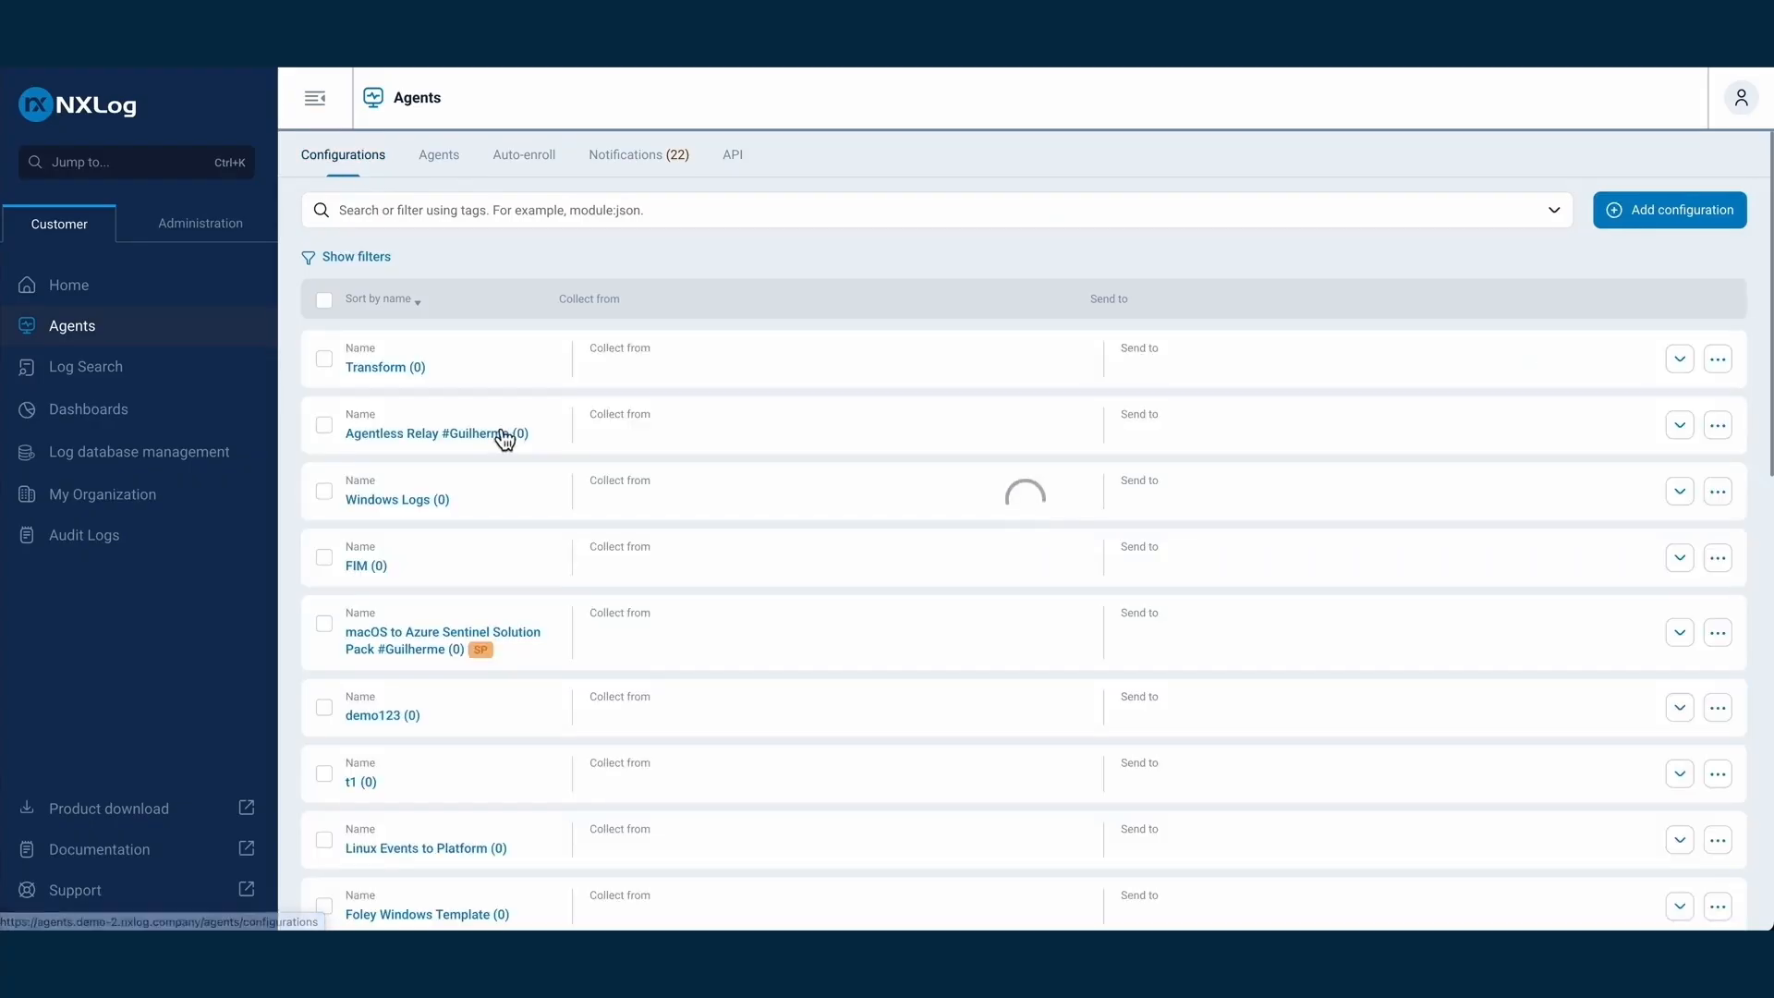
scroll(457, 489, "down", 5)
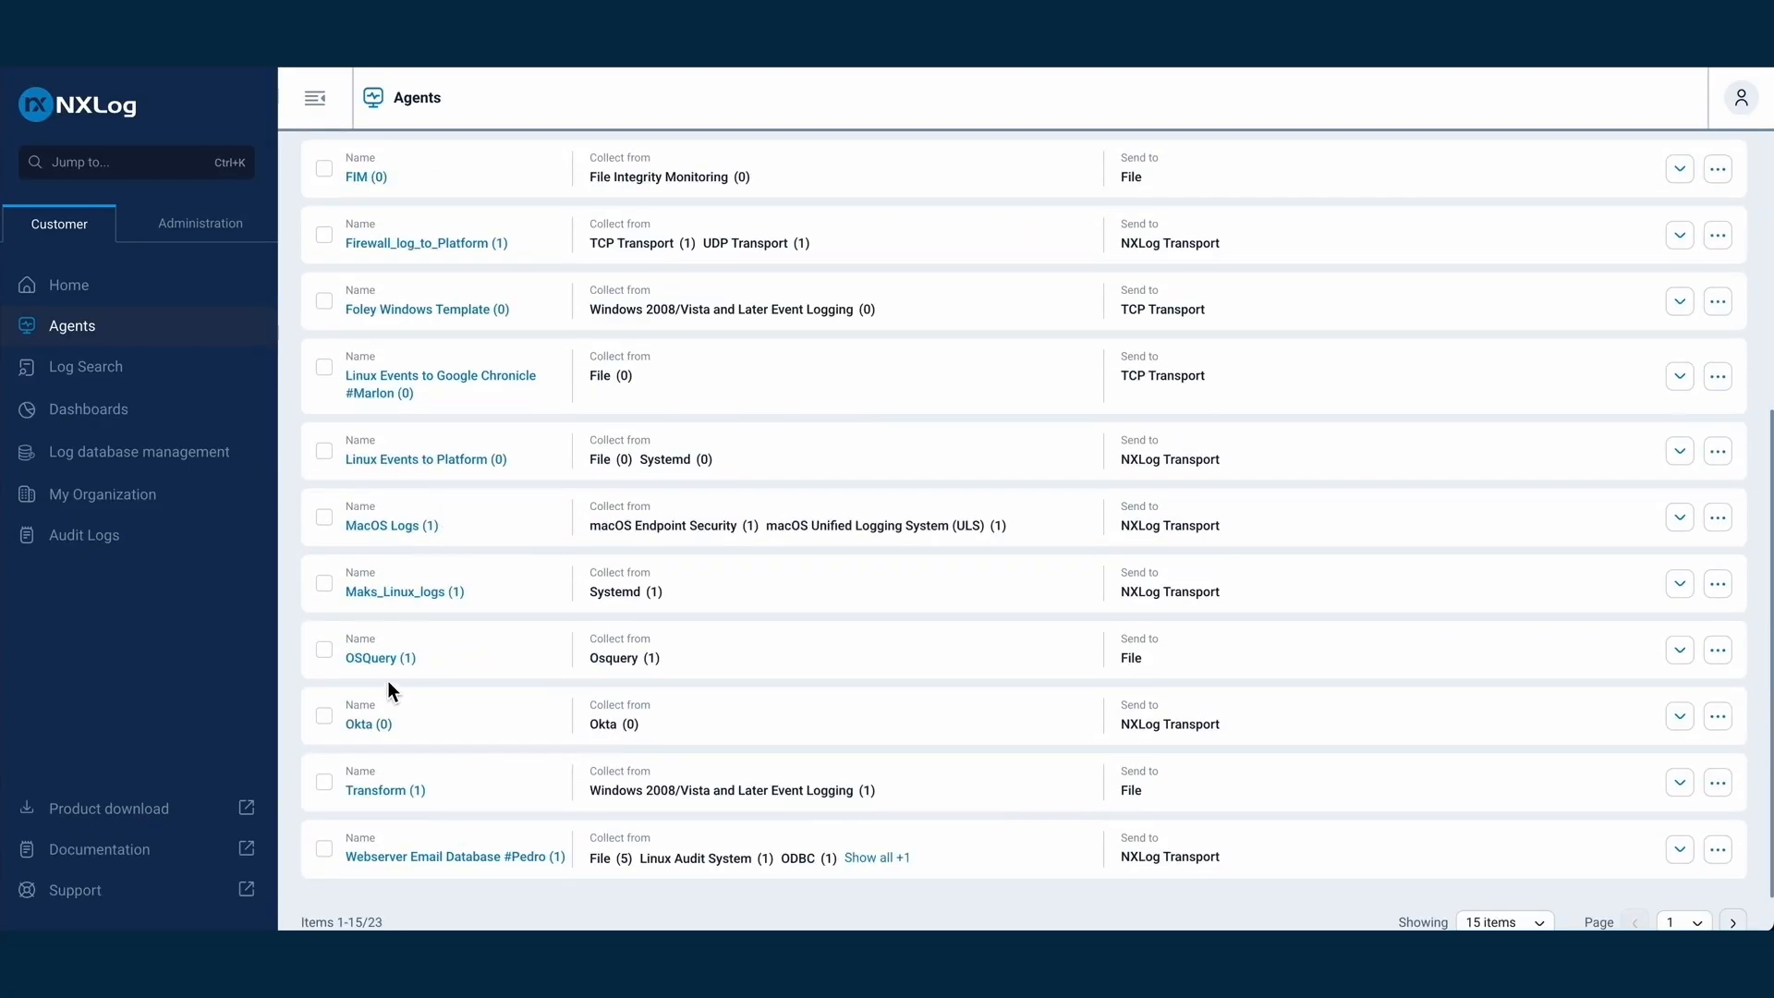
left_click(391, 669)
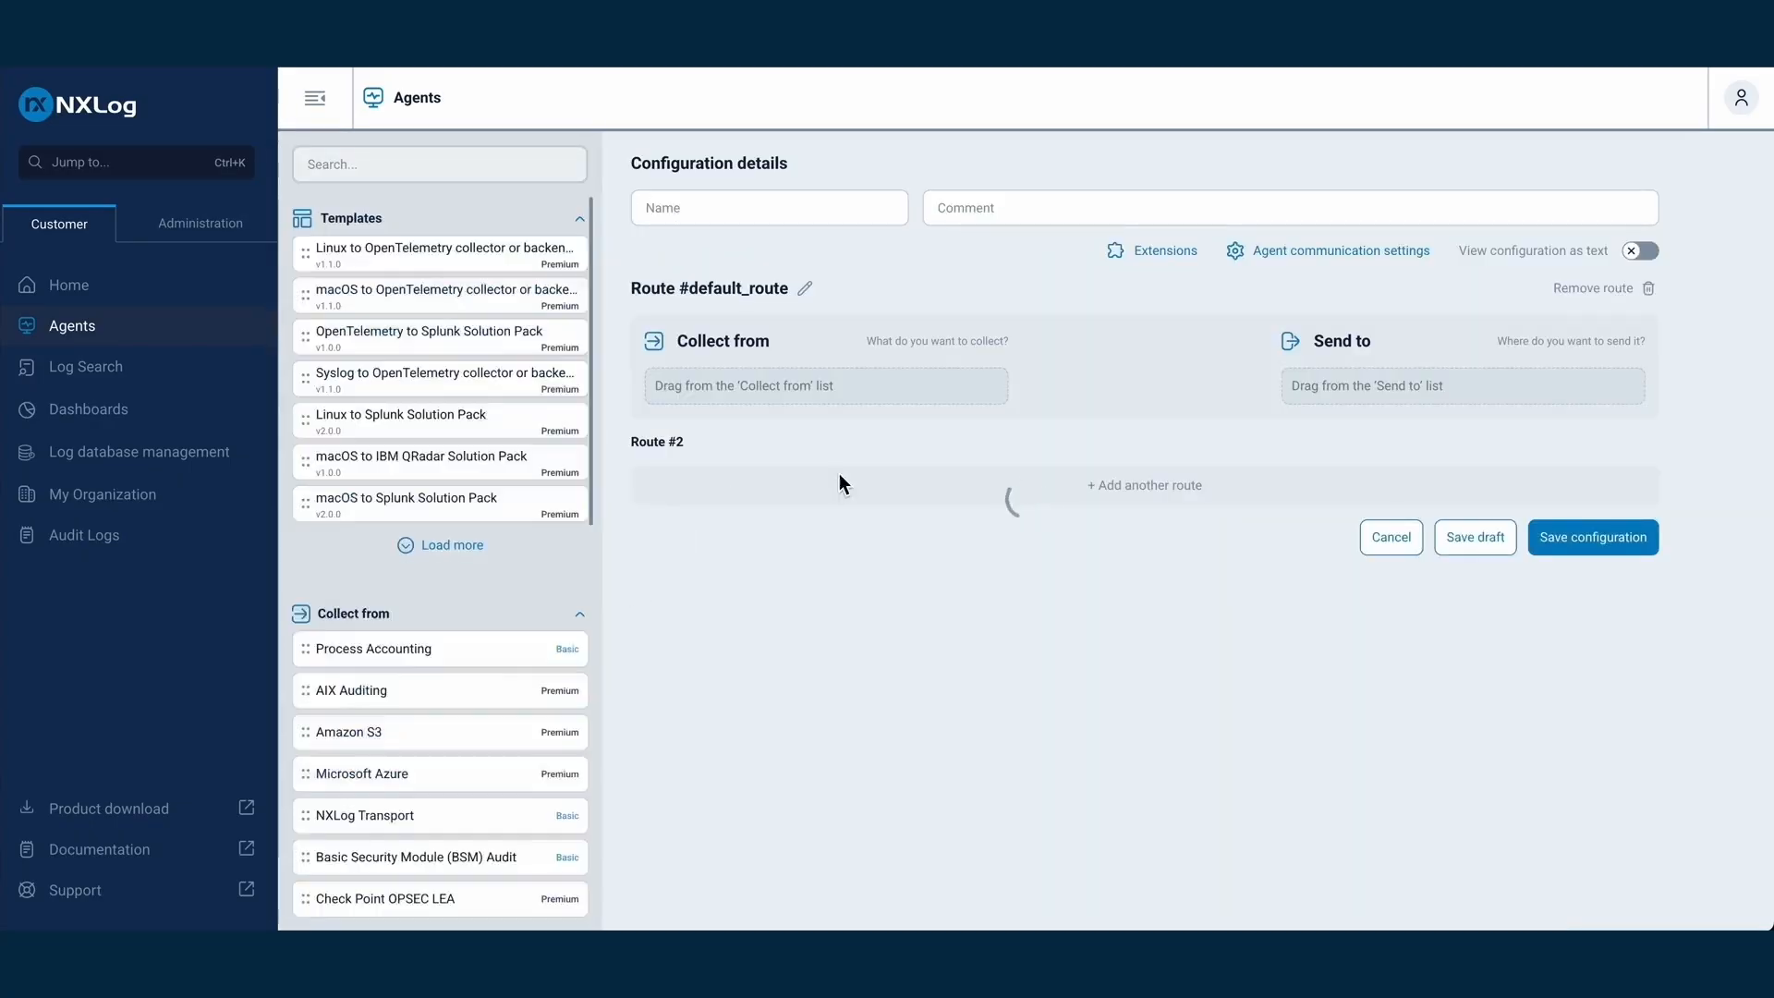
Find the Convert to JSON action, add it to the File output of the default route, and save the configuration
left_click(349, 162)
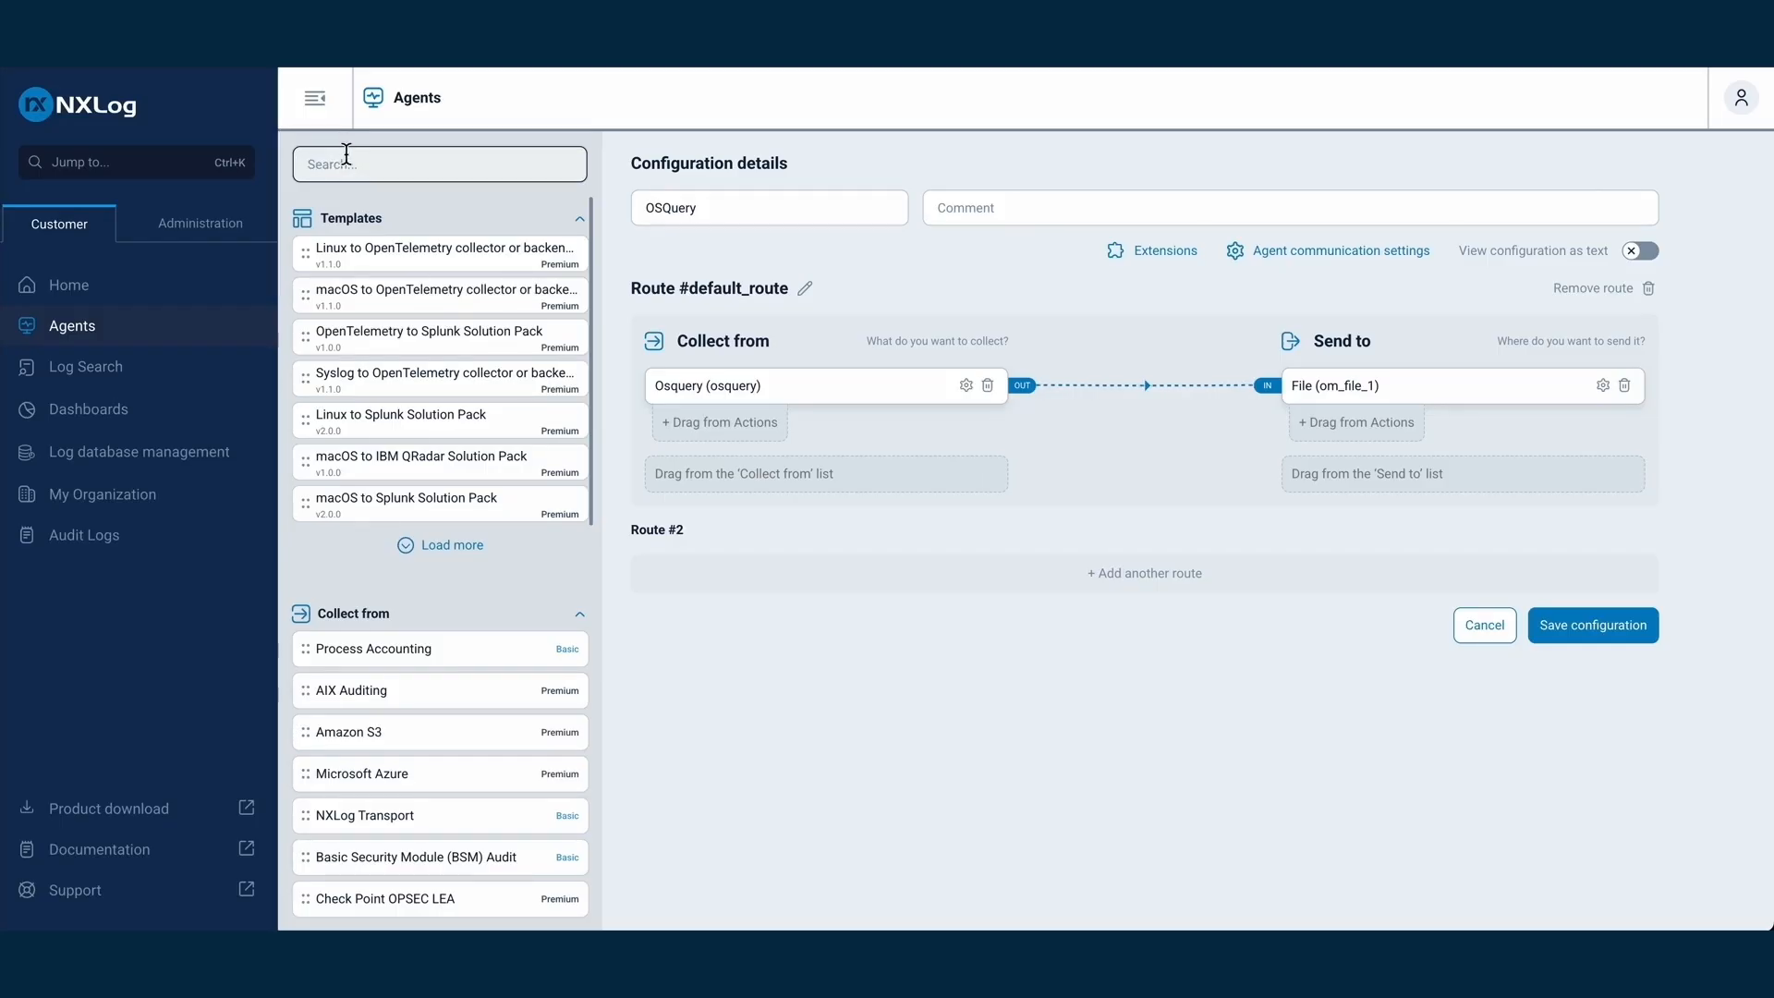
type("json")
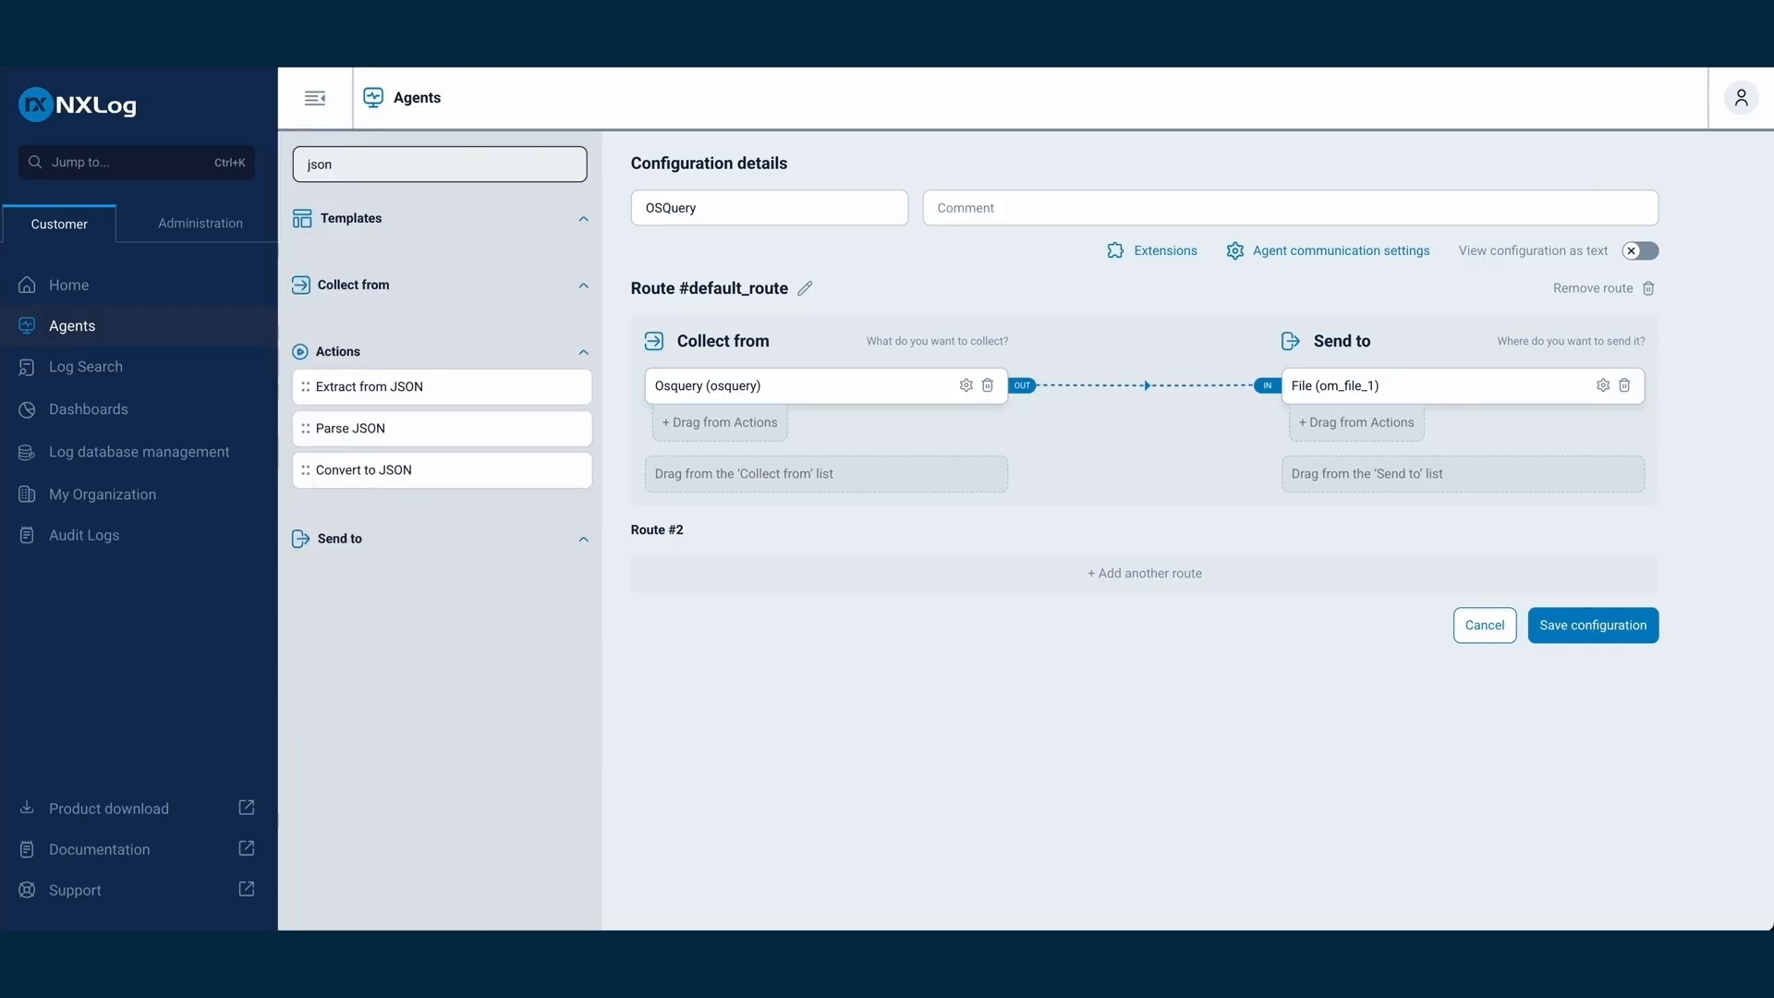
left_click_drag(385, 476, 1383, 441)
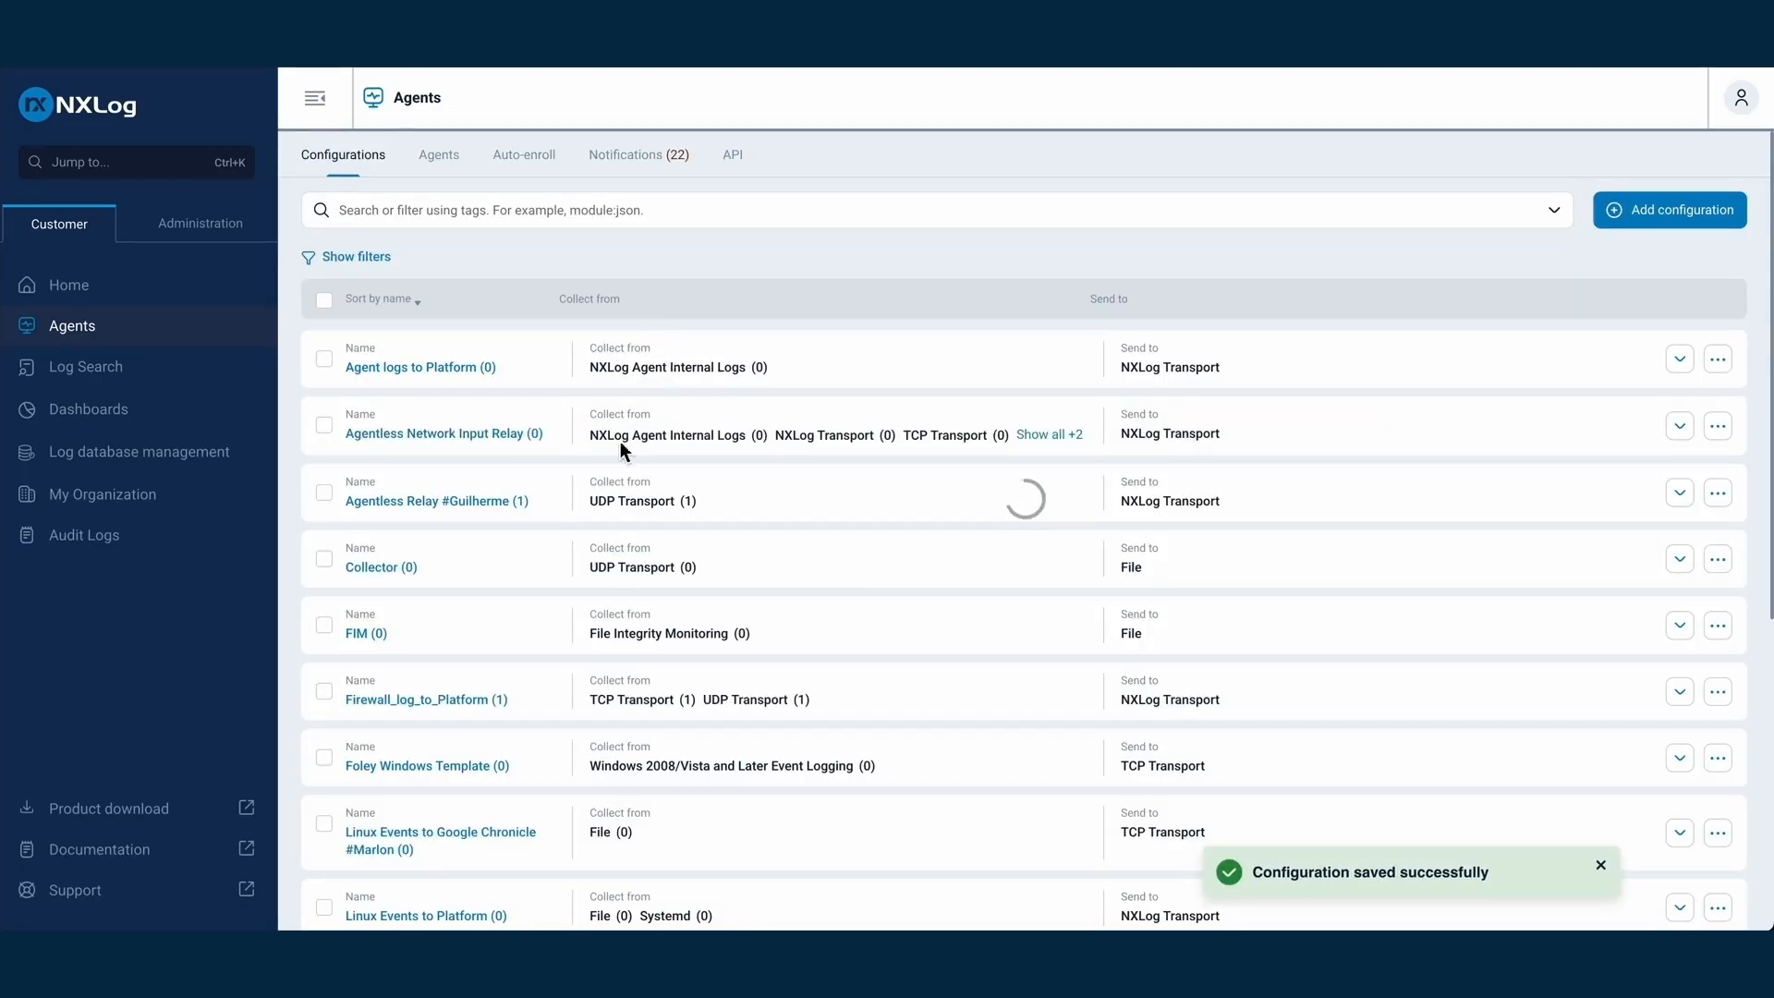
Update the agents assigned to the OSQuery configuration
scroll(395, 527, "down", 3)
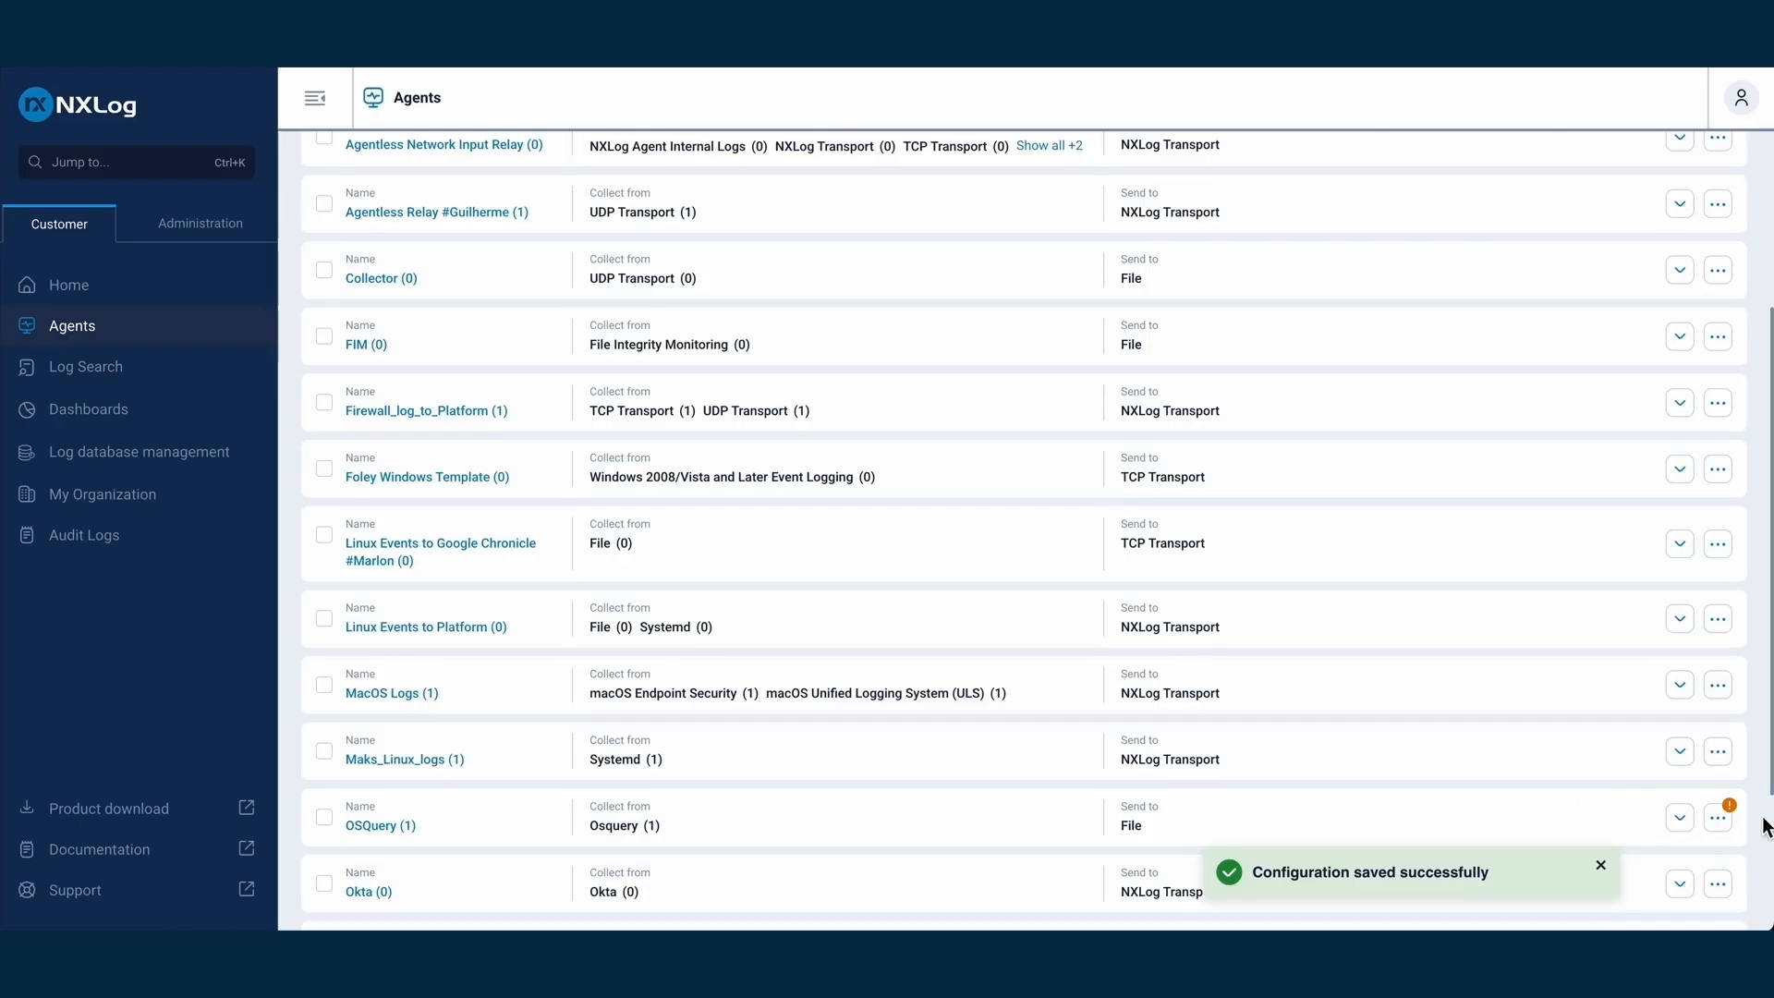
left_click(1718, 817)
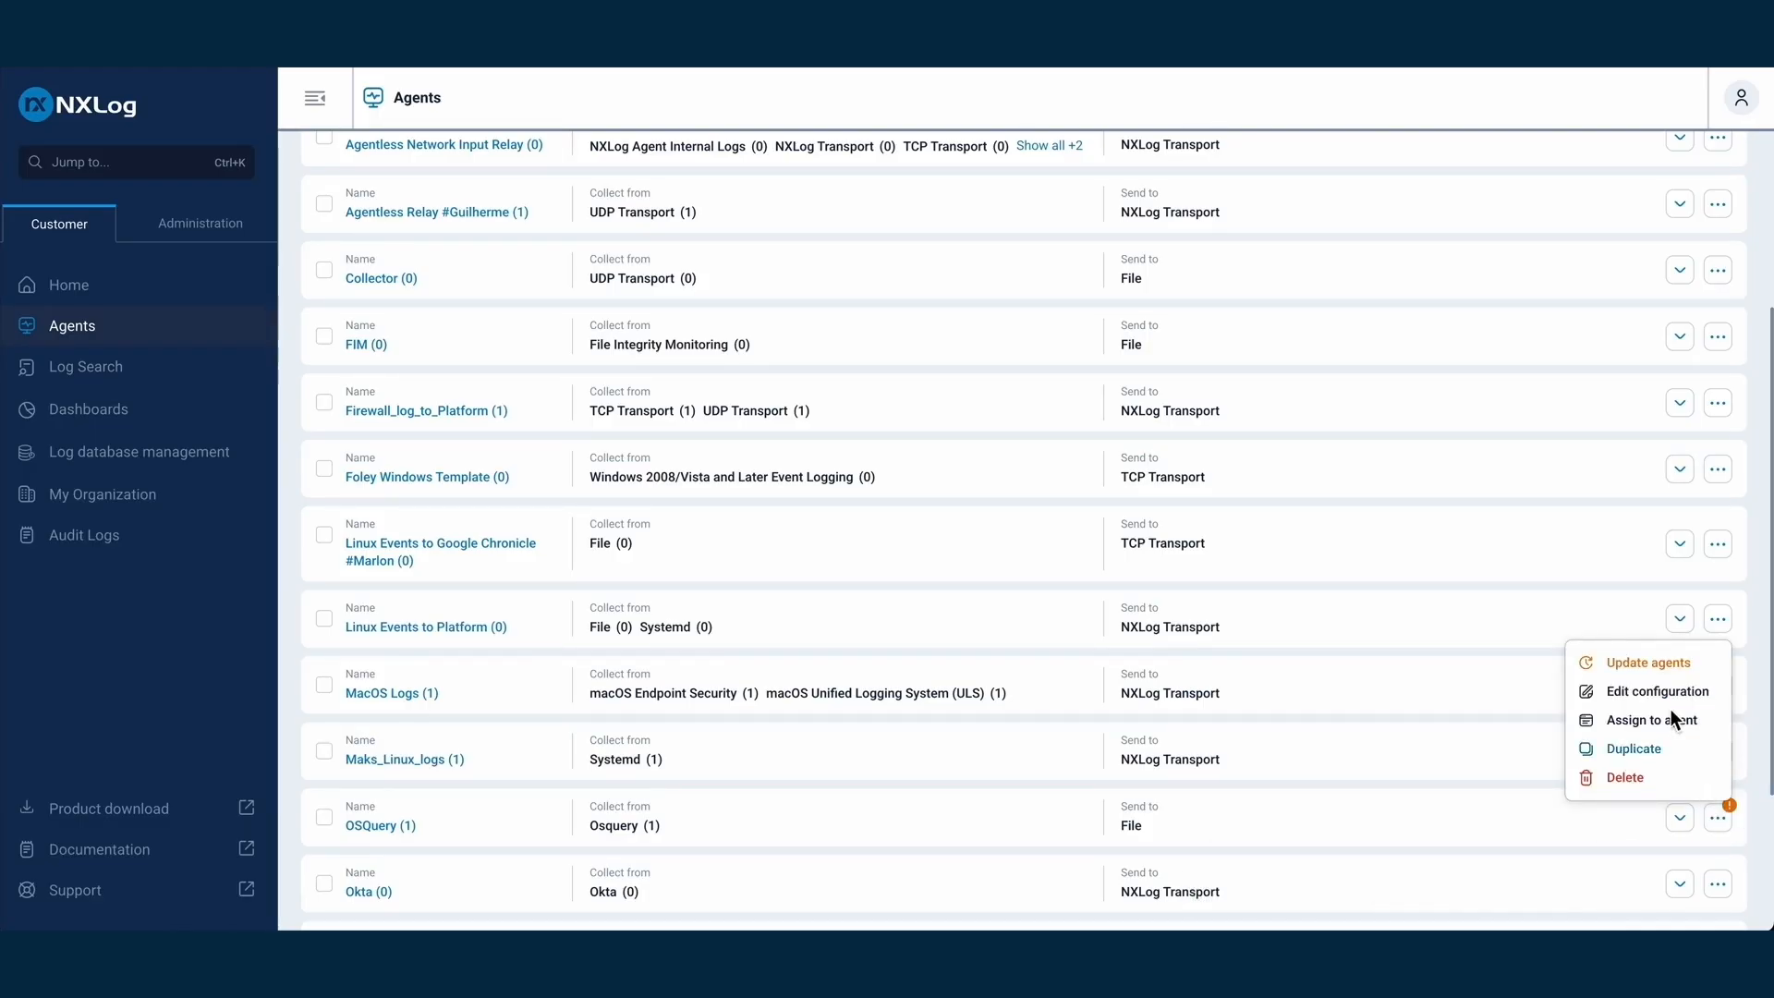
left_click(1649, 664)
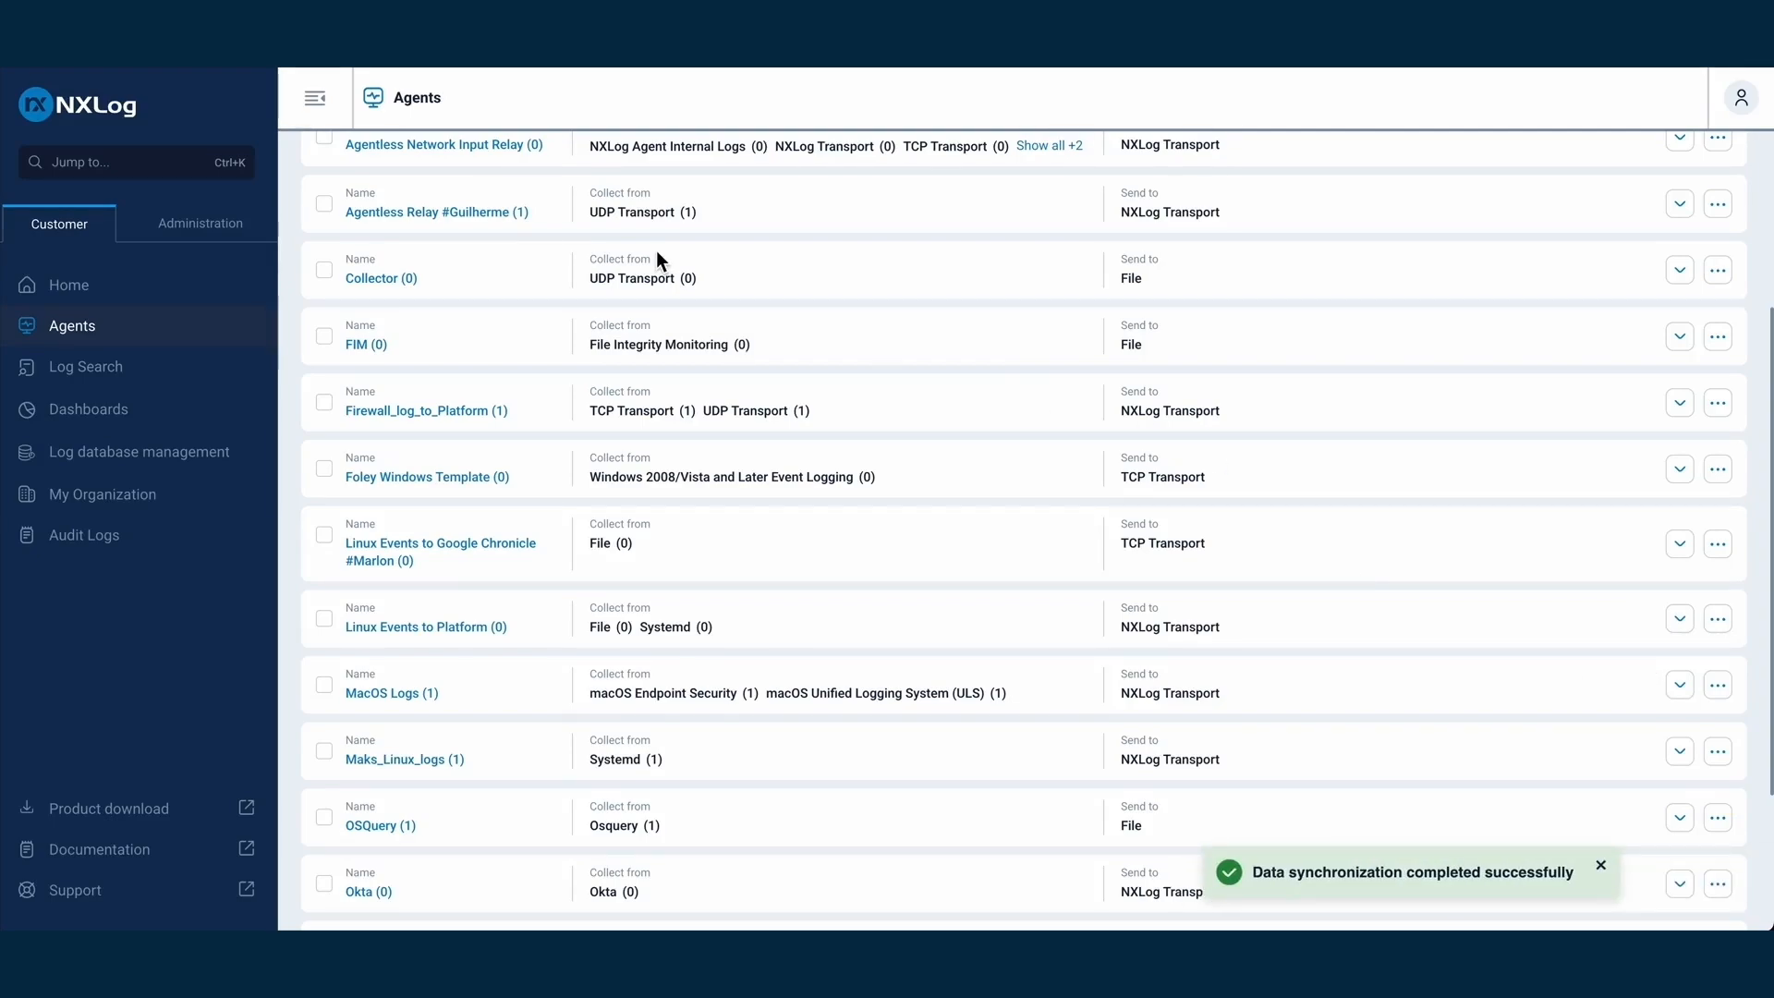
Switch to osquery.log in the remote Notepad++ session and select and copy the entire newest JSON entry
key("super+Tab")
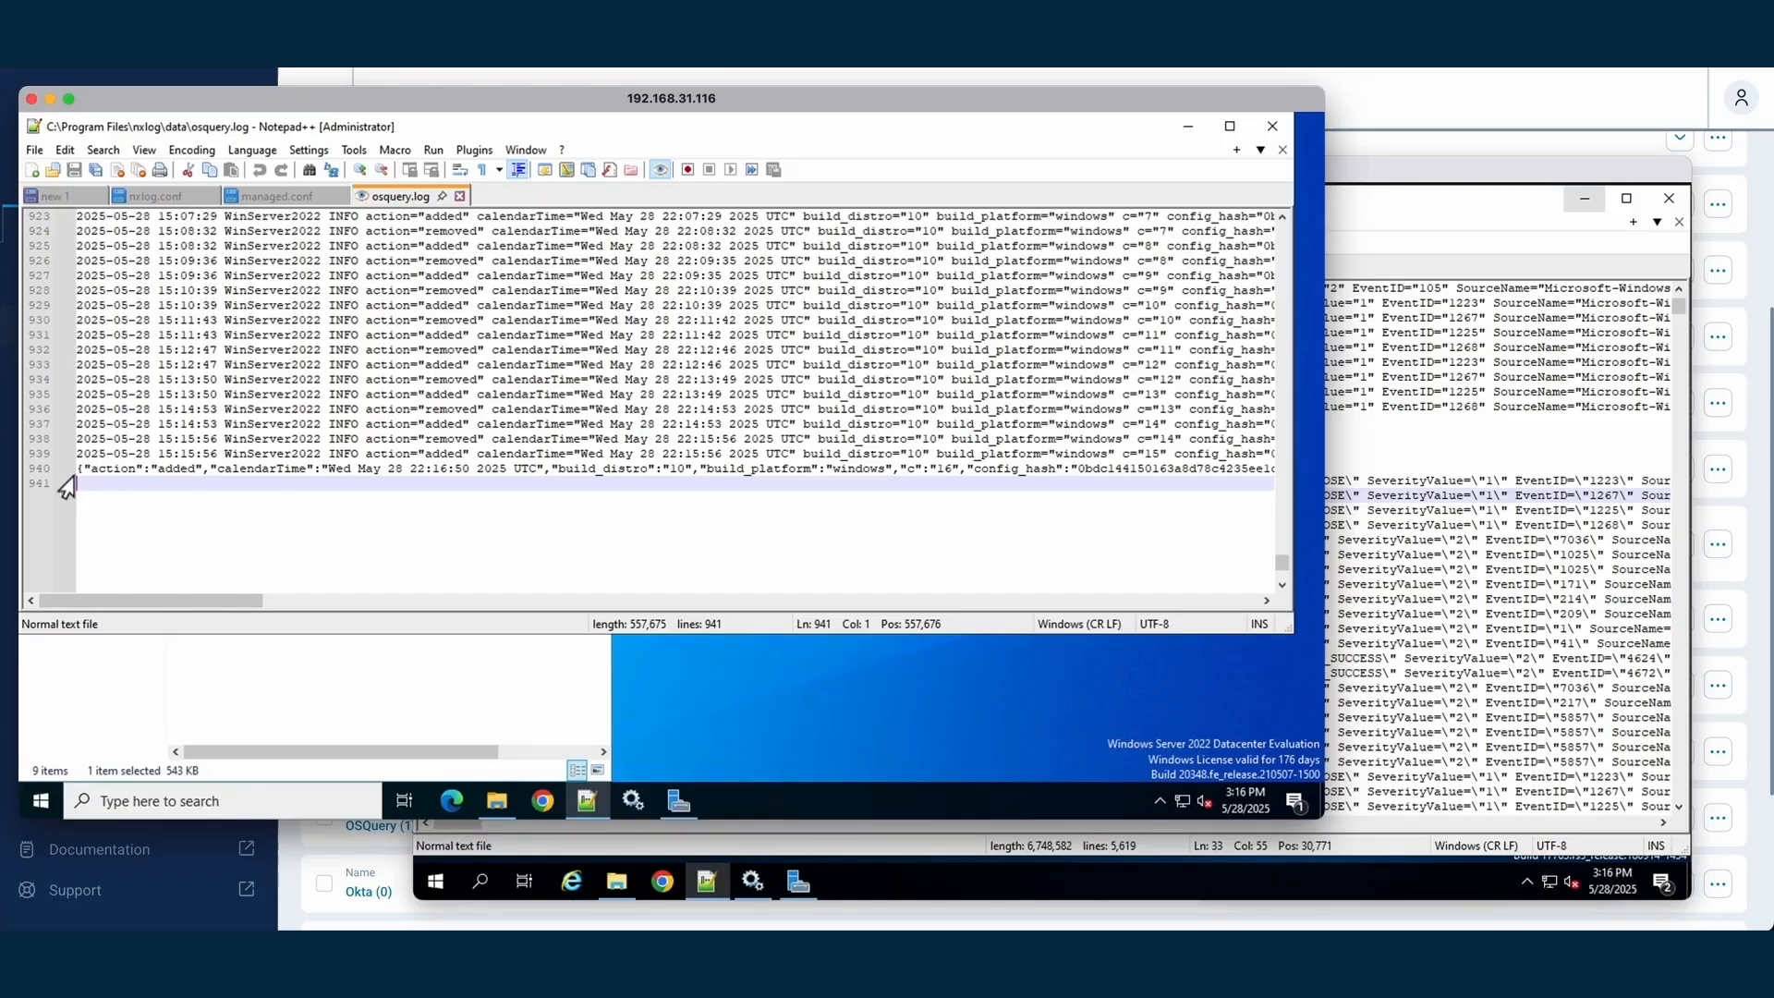
left_click(282, 472)
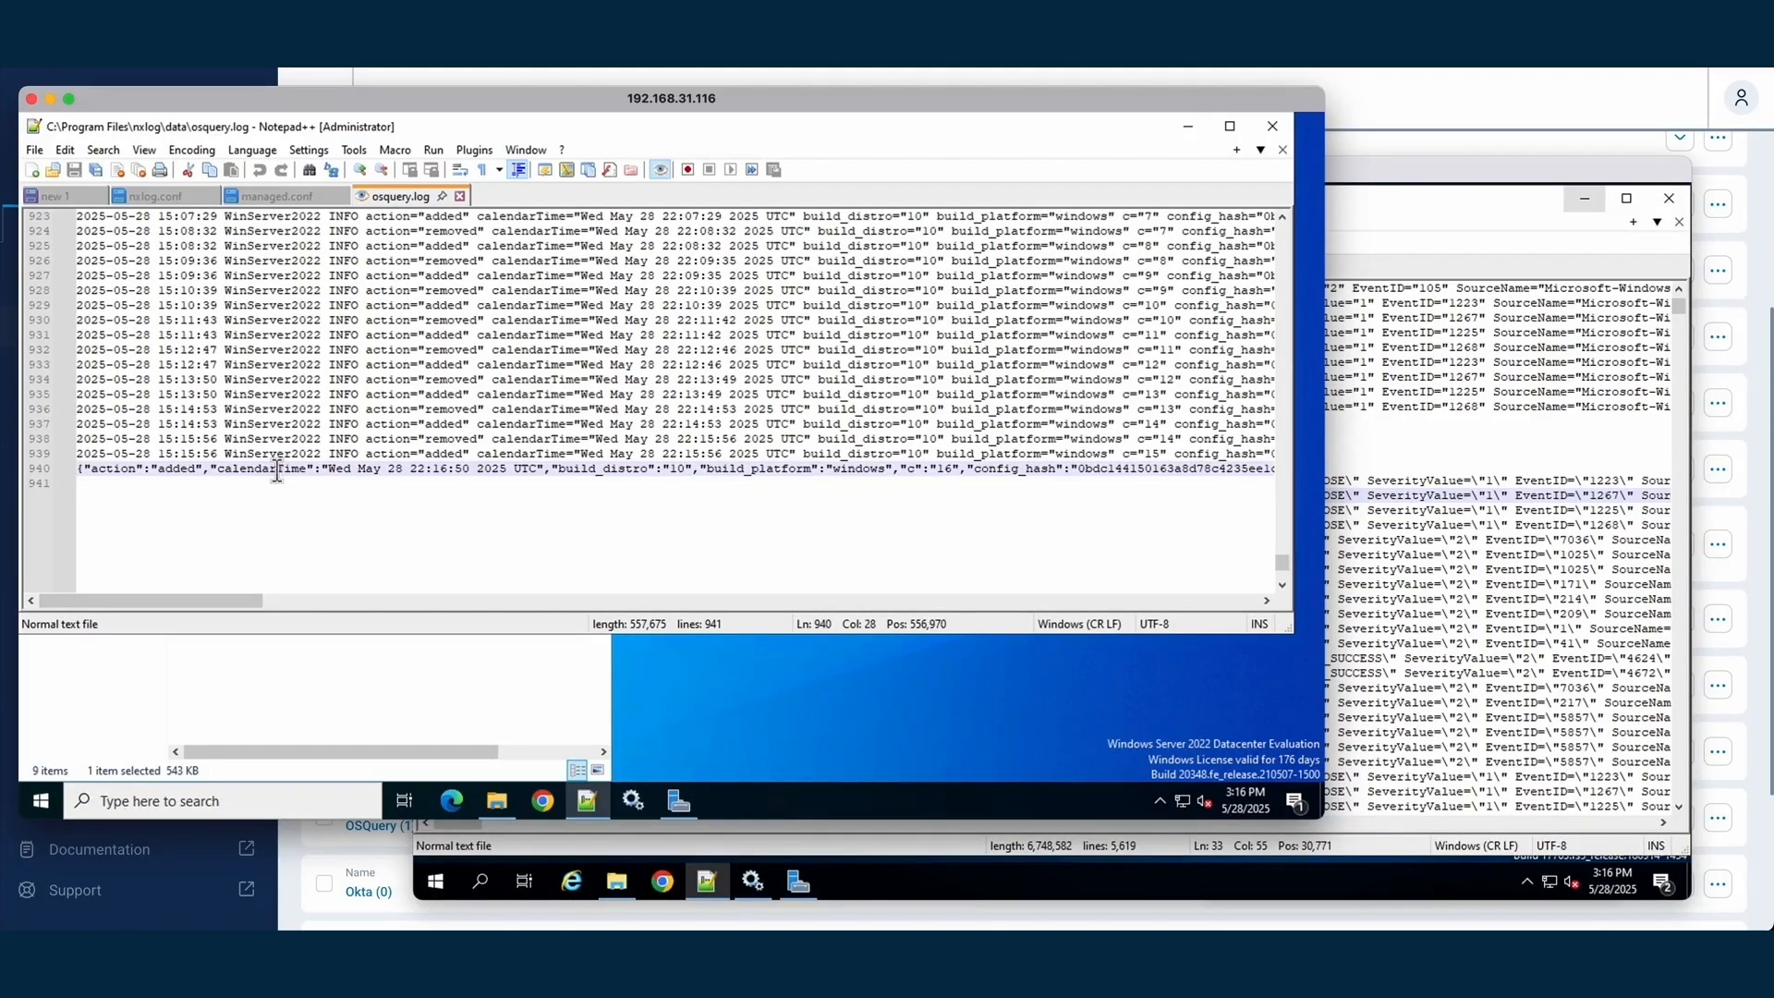
double_click(275, 470)
left_click(305, 477)
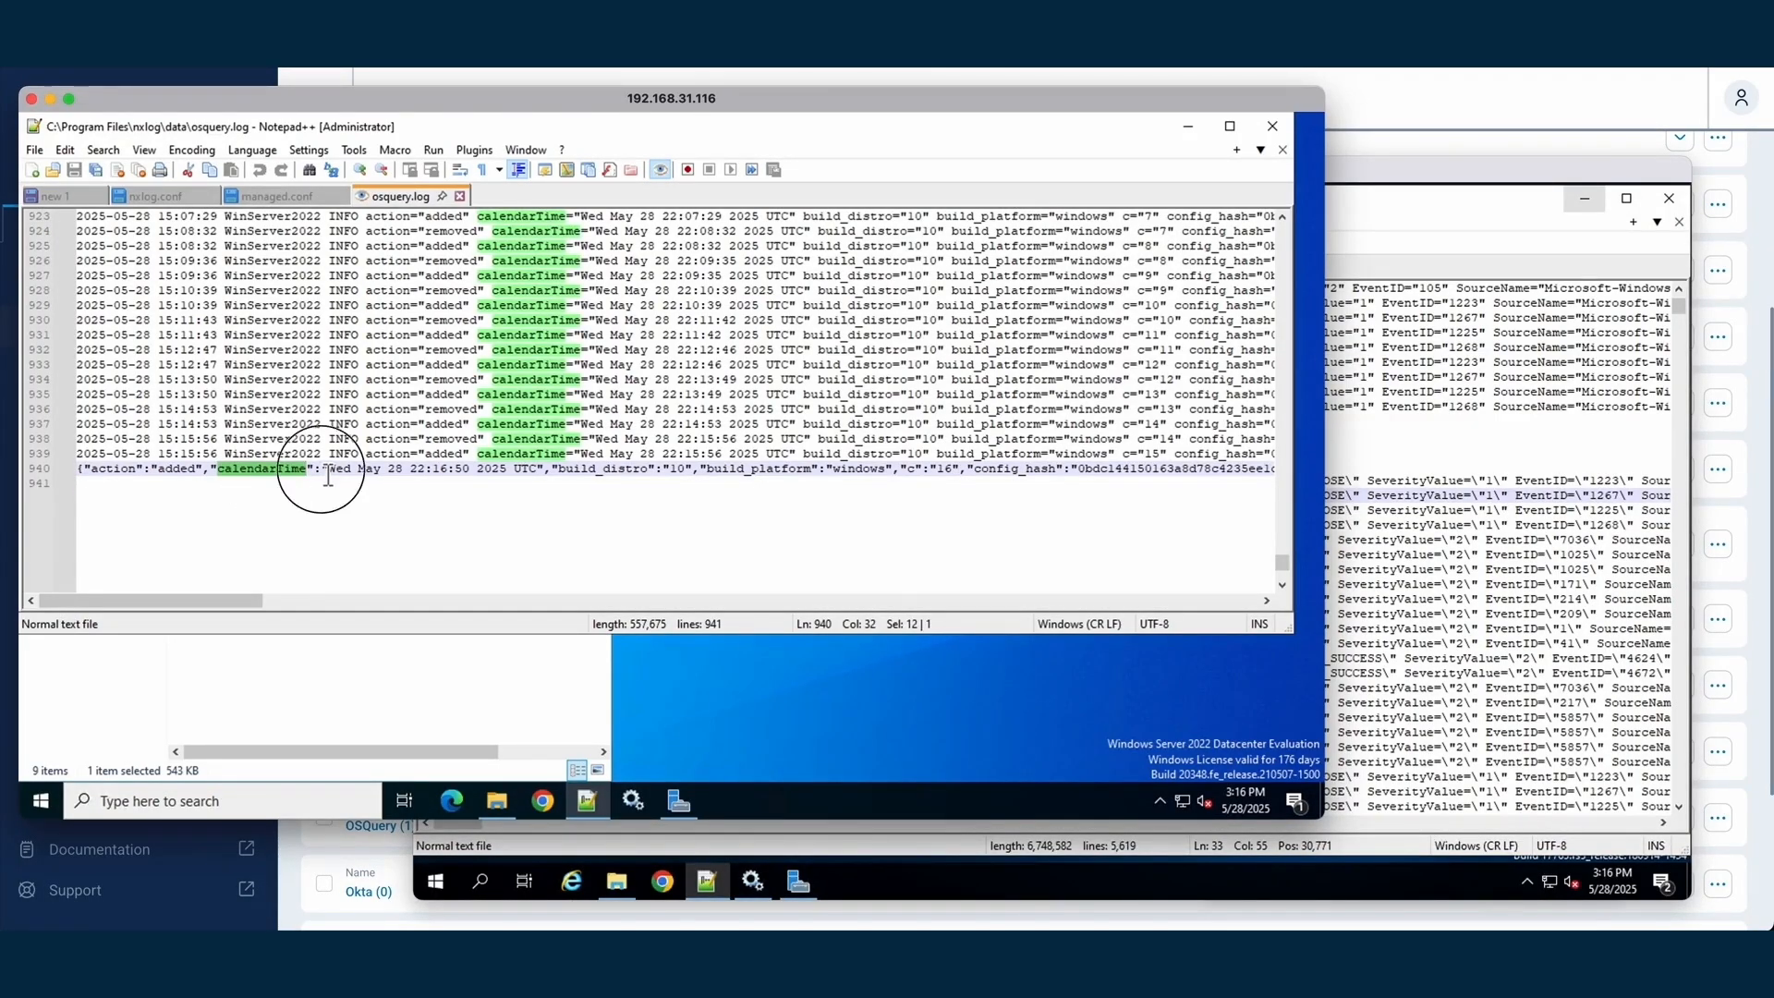
key("Home")
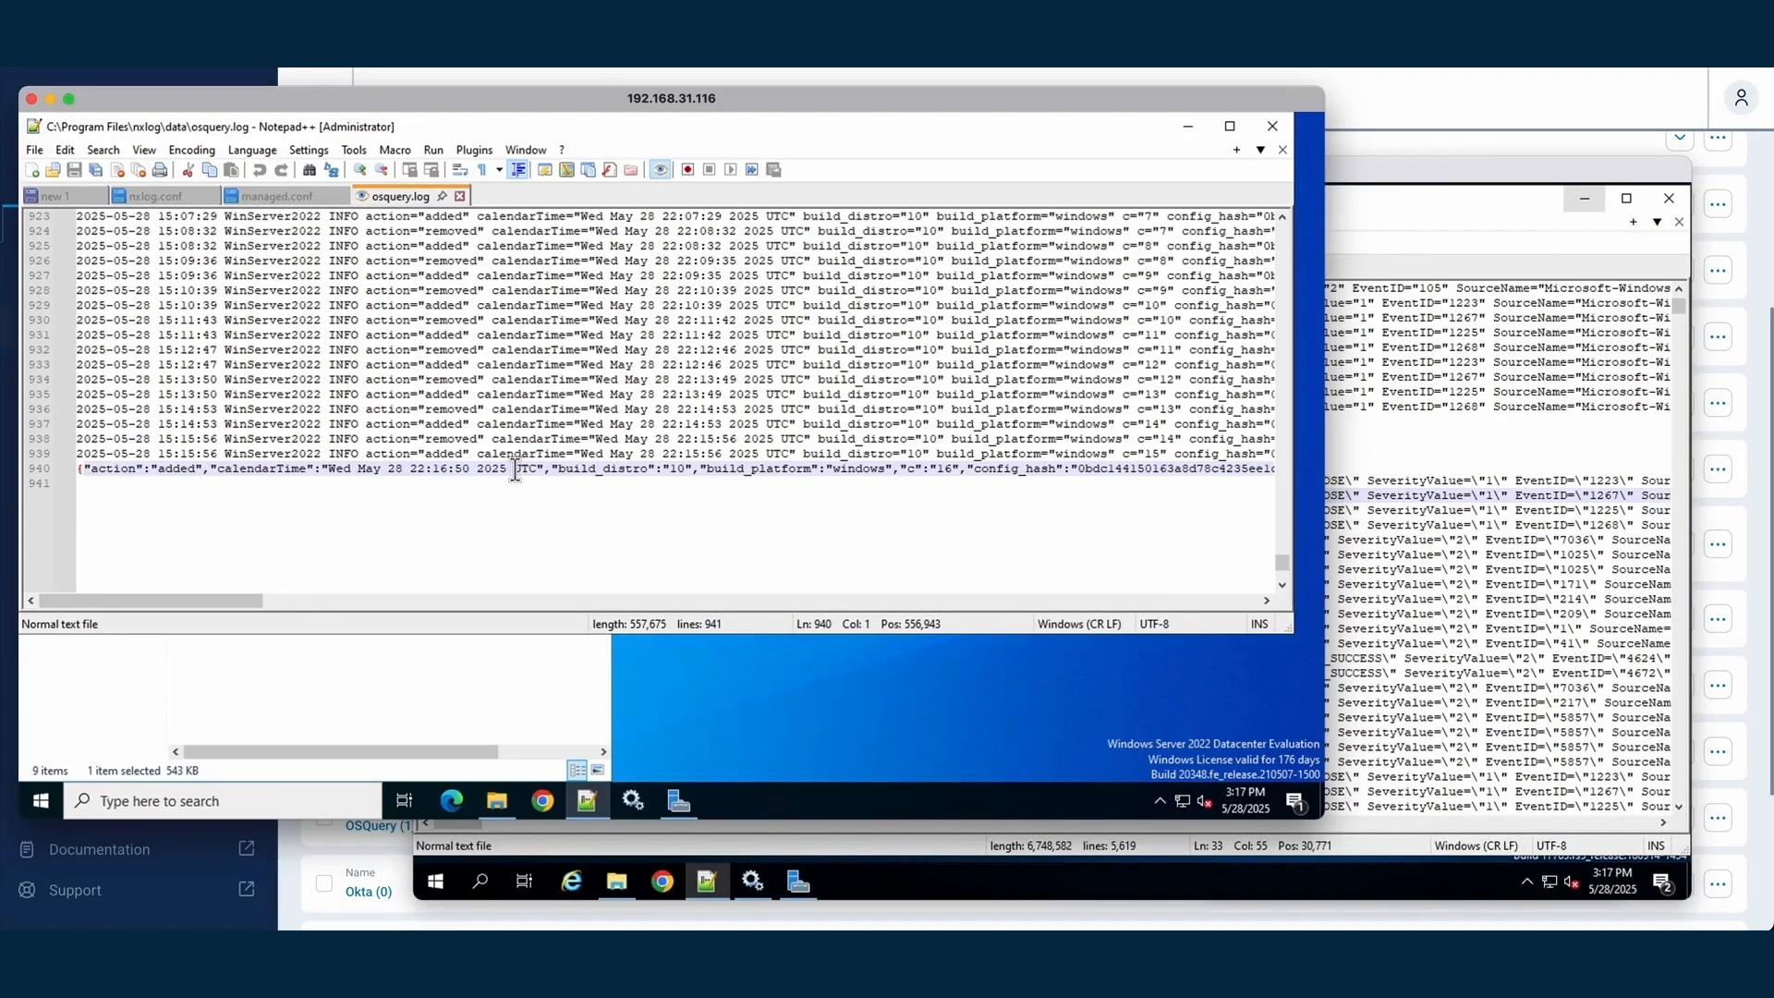
key("shift+End")
Switch to the browser, open Online JSON Viewer in a new tab, and paste the copied log entry as text
key("super+Tab")
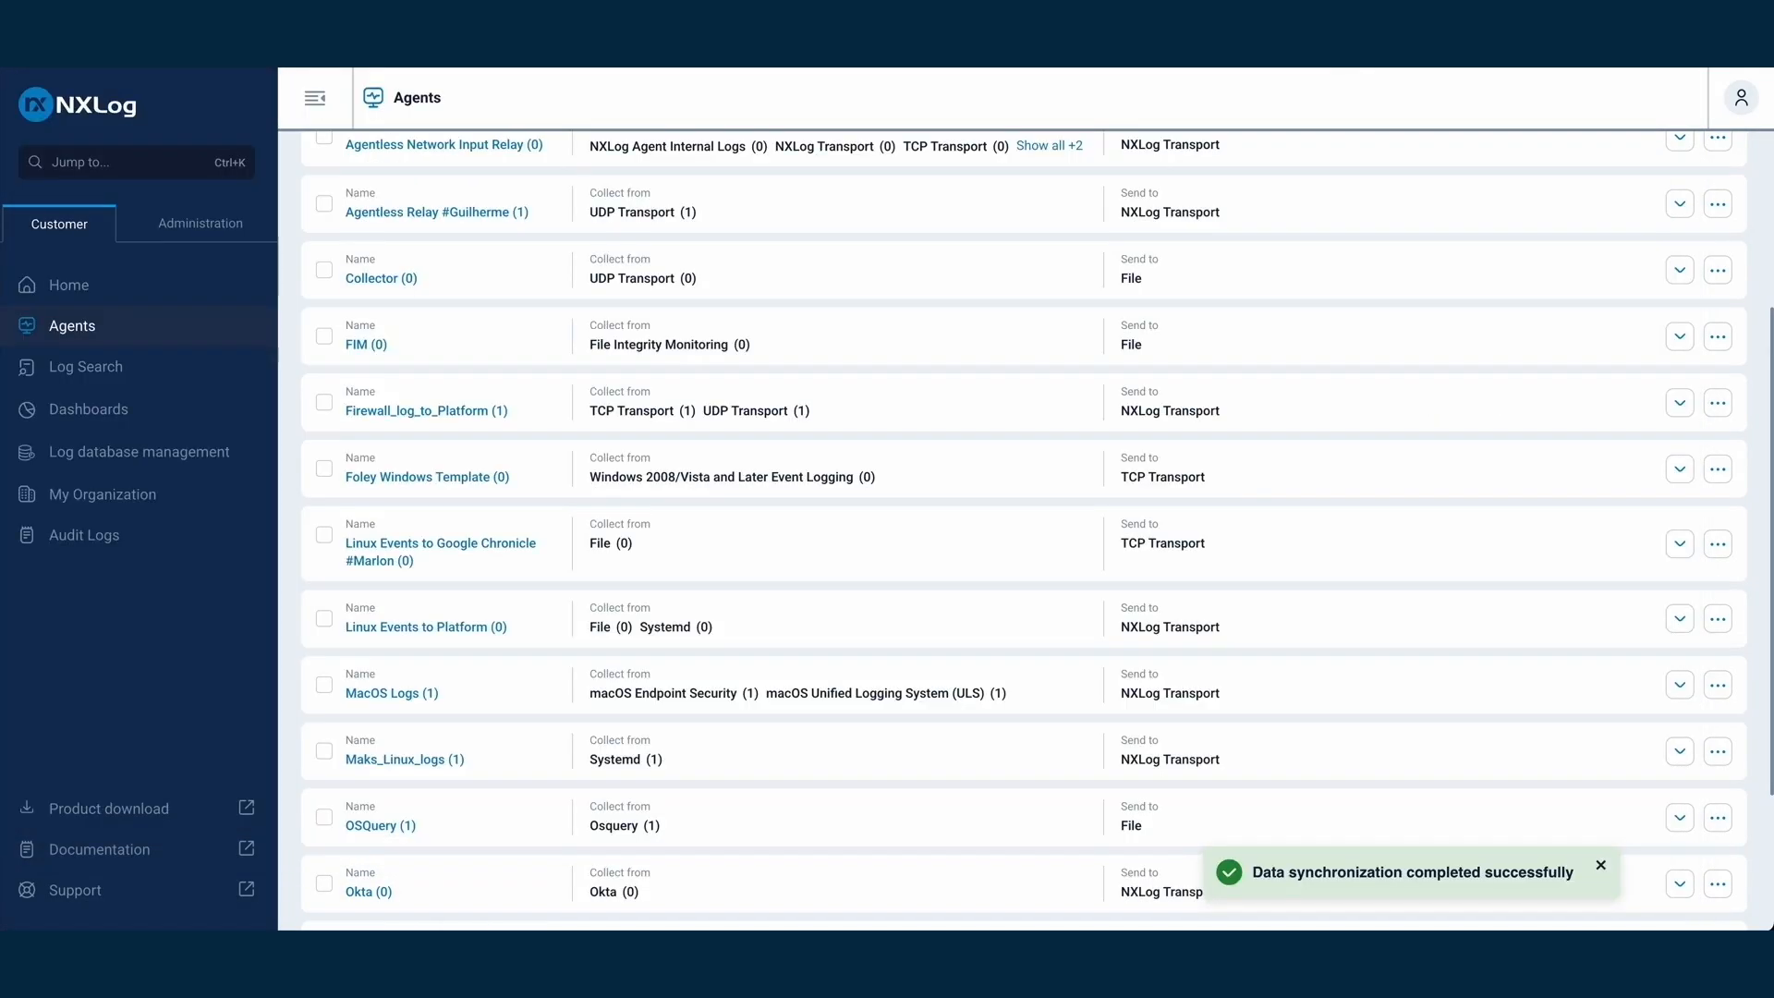
key("super+t")
type("jso")
key("Return")
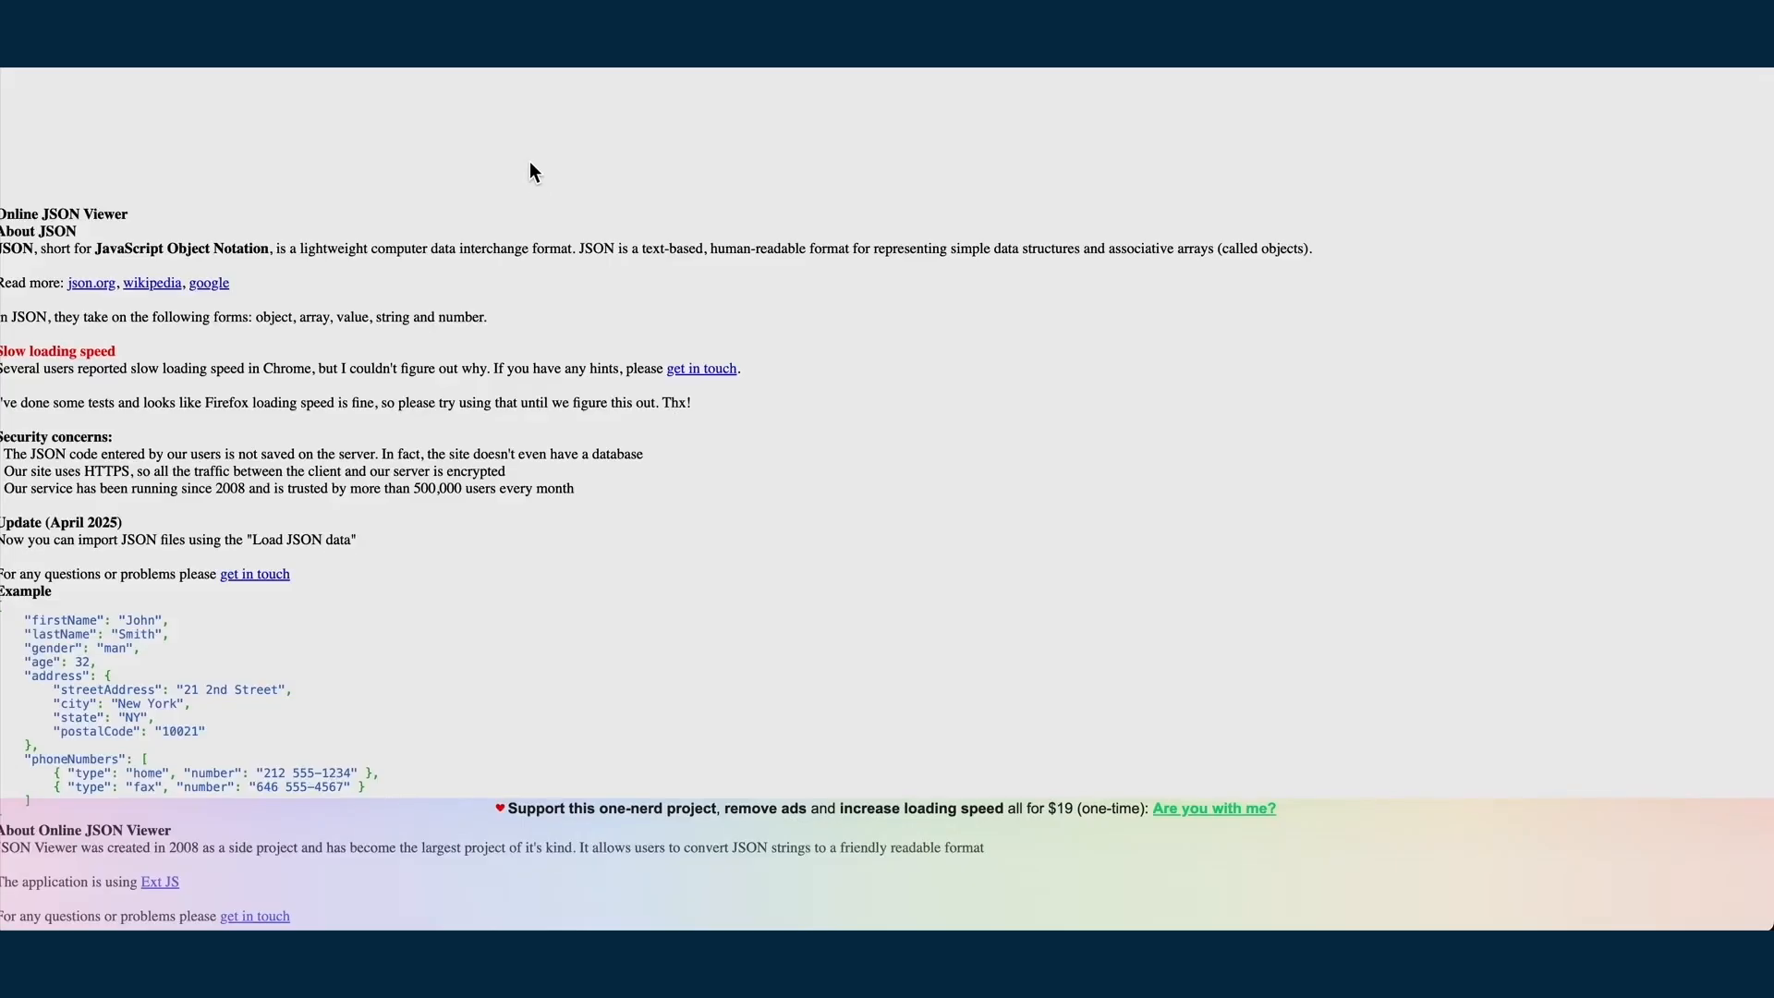
left_click(70, 78)
key("super+v")
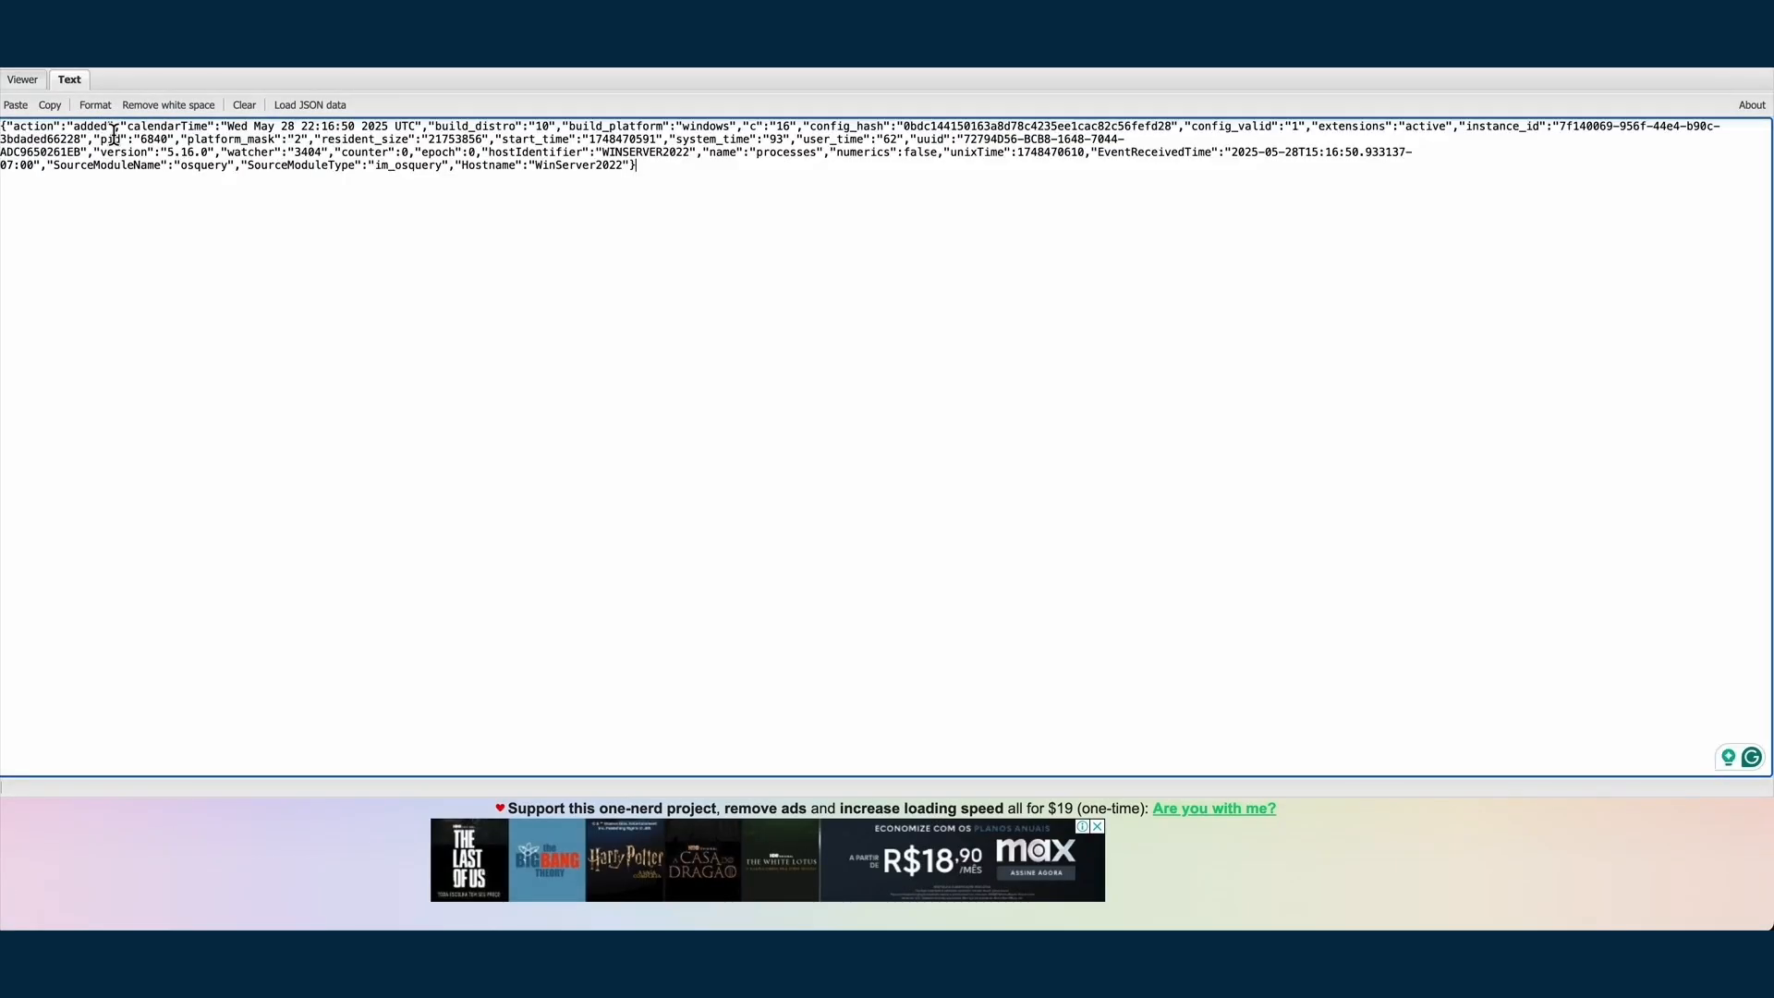
Show the pasted log entry as a parsed JSON tree and enlarge the page
left_click(23, 79)
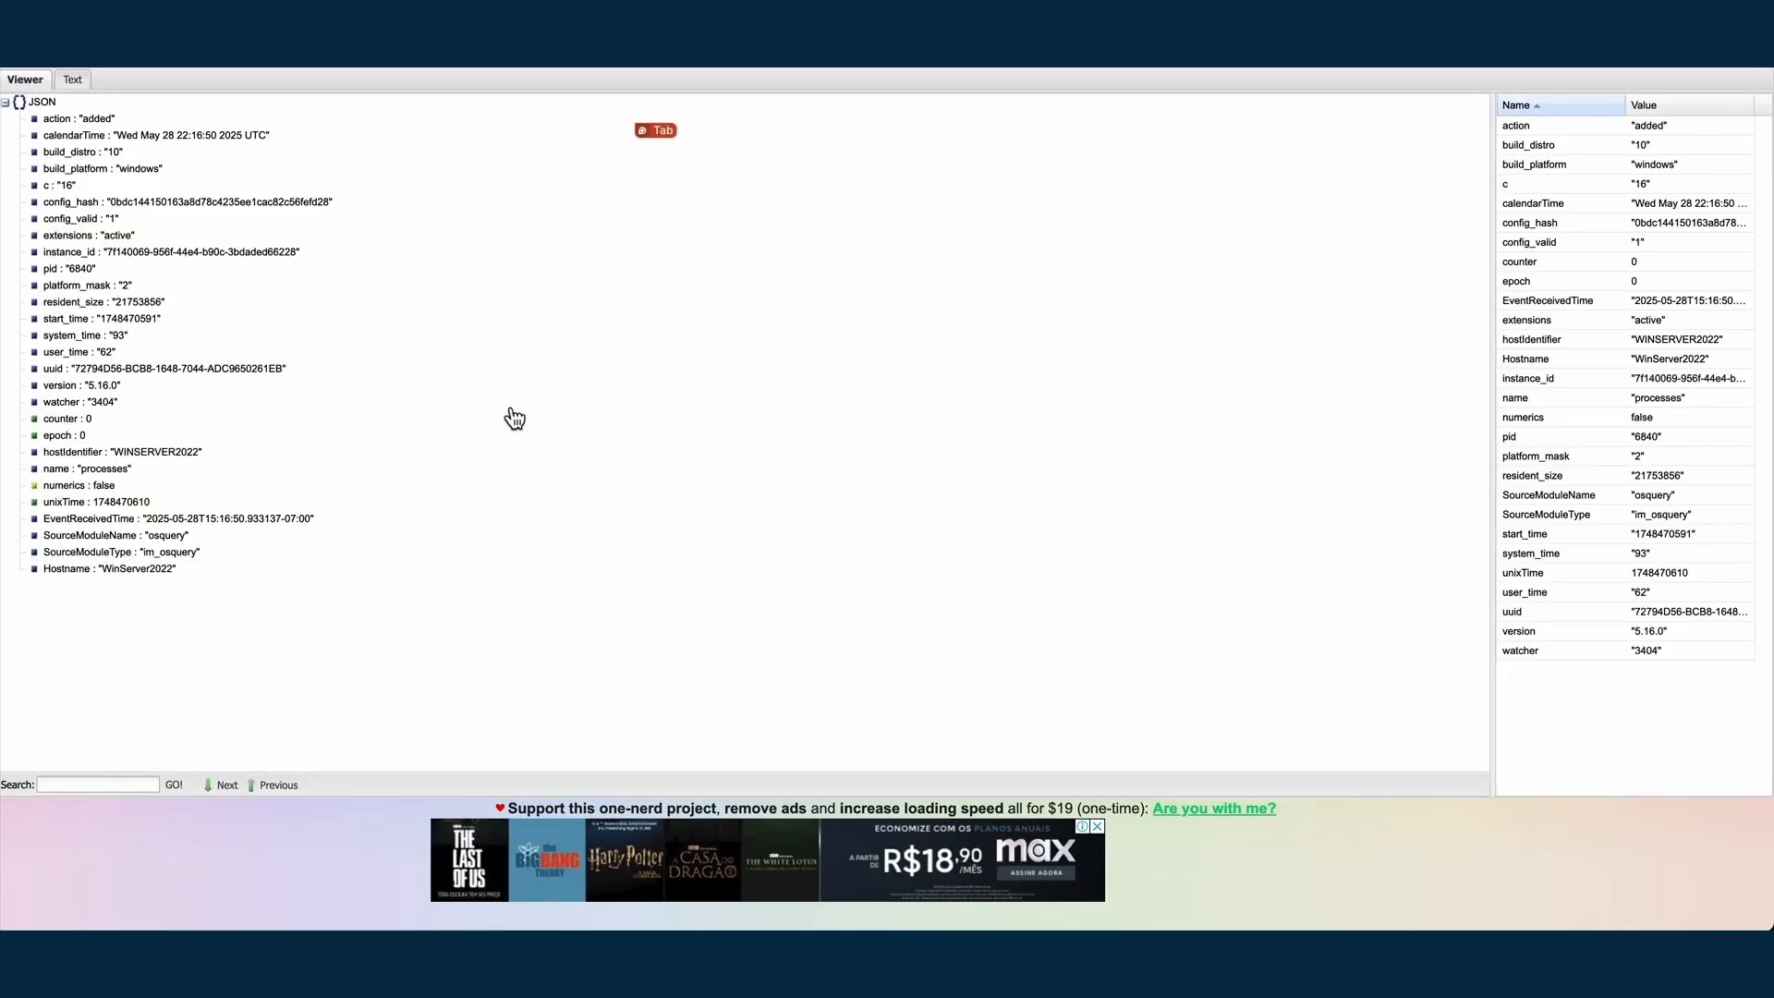
key("super+equal")
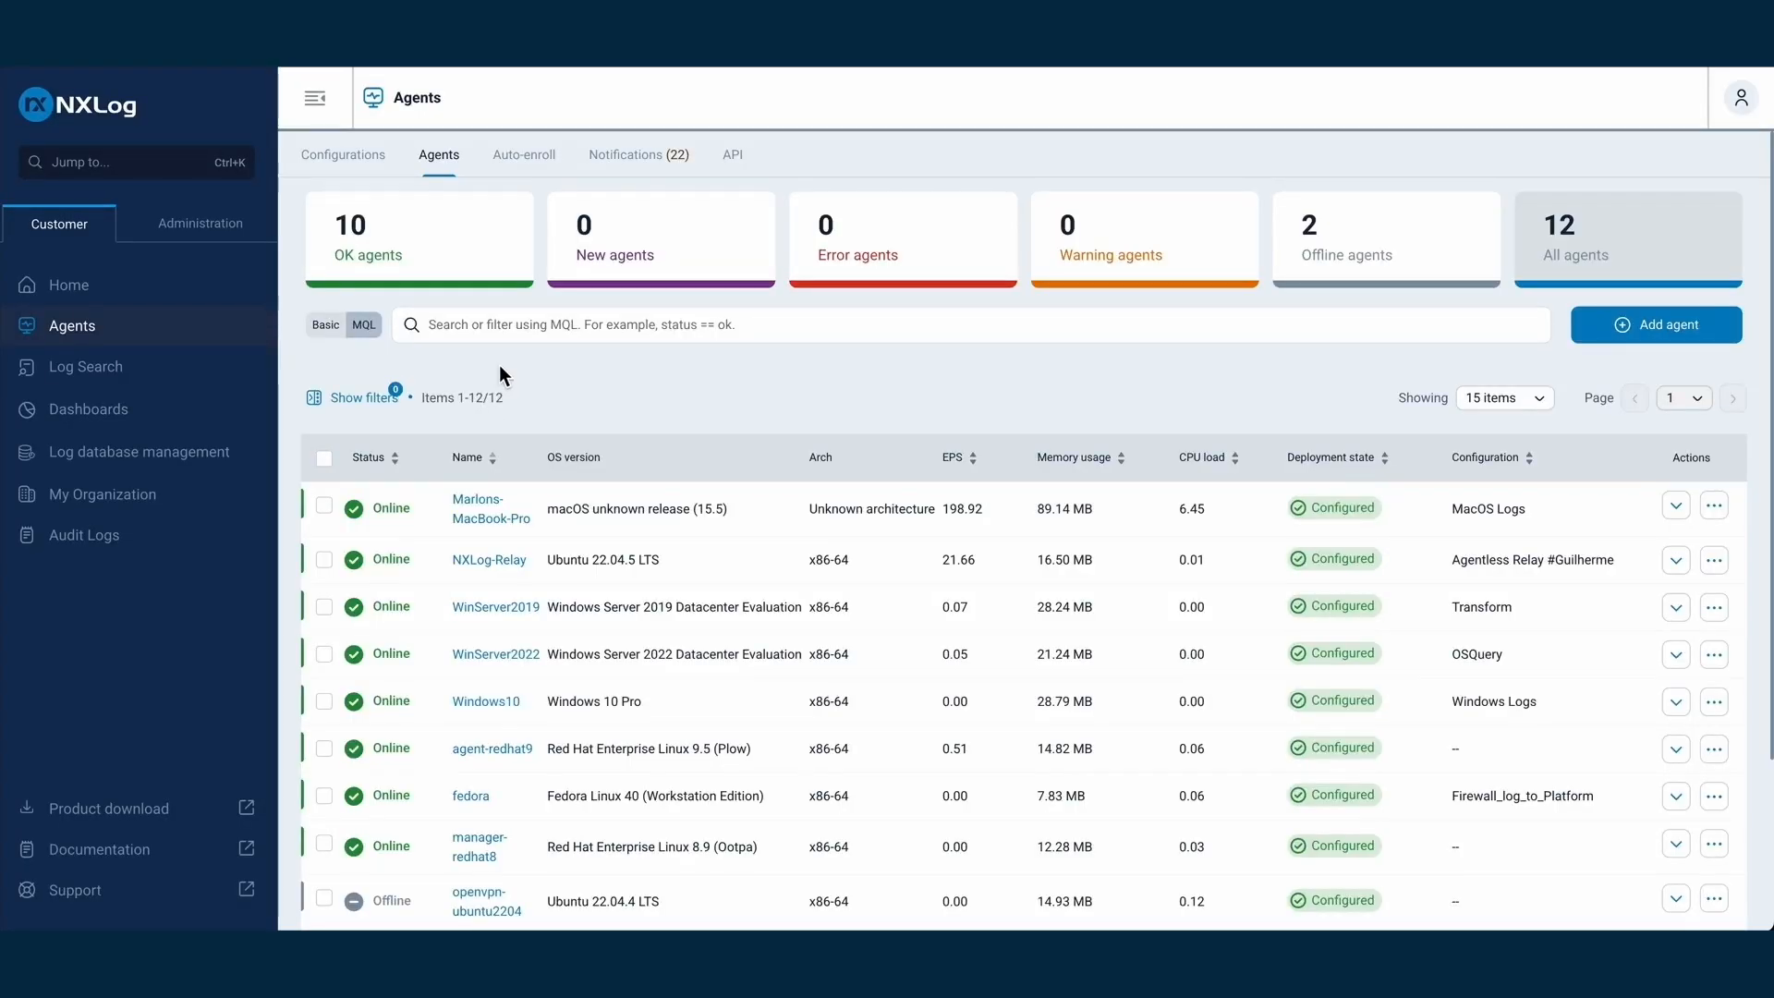
In NXLog Platform, open the Okta configuration from the configurations list and examine it as text
left_click(343, 152)
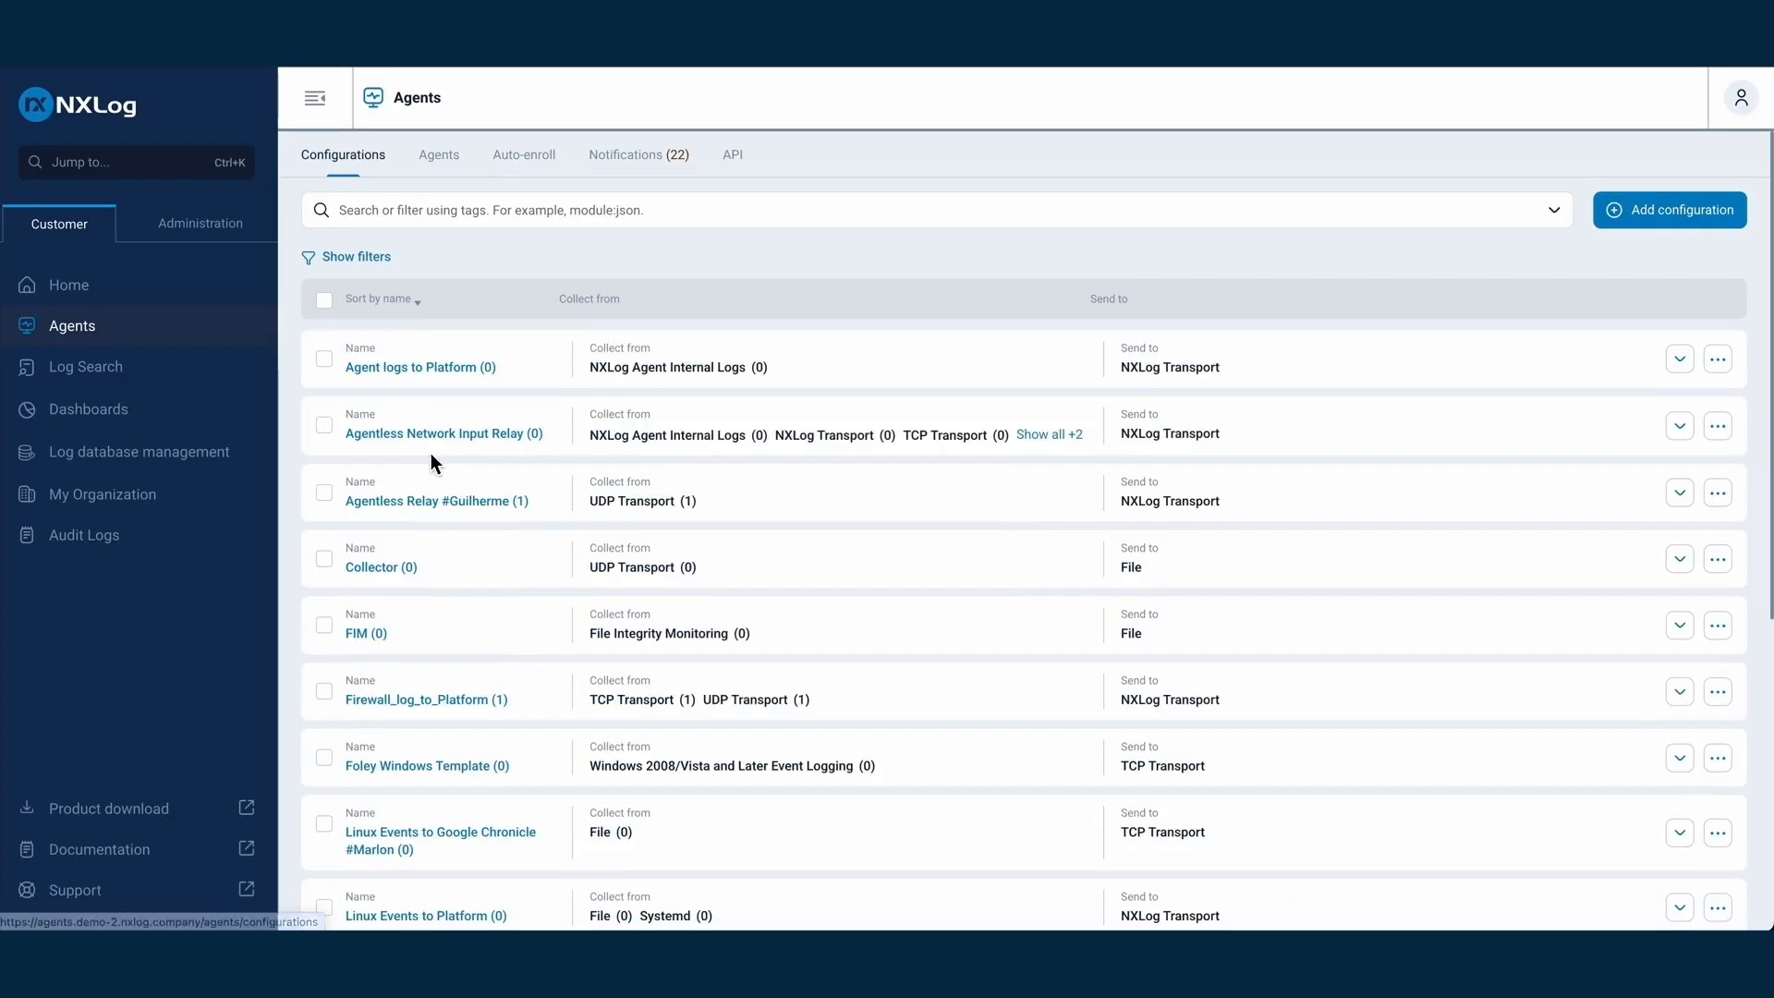
scroll(431, 452, "down", 5)
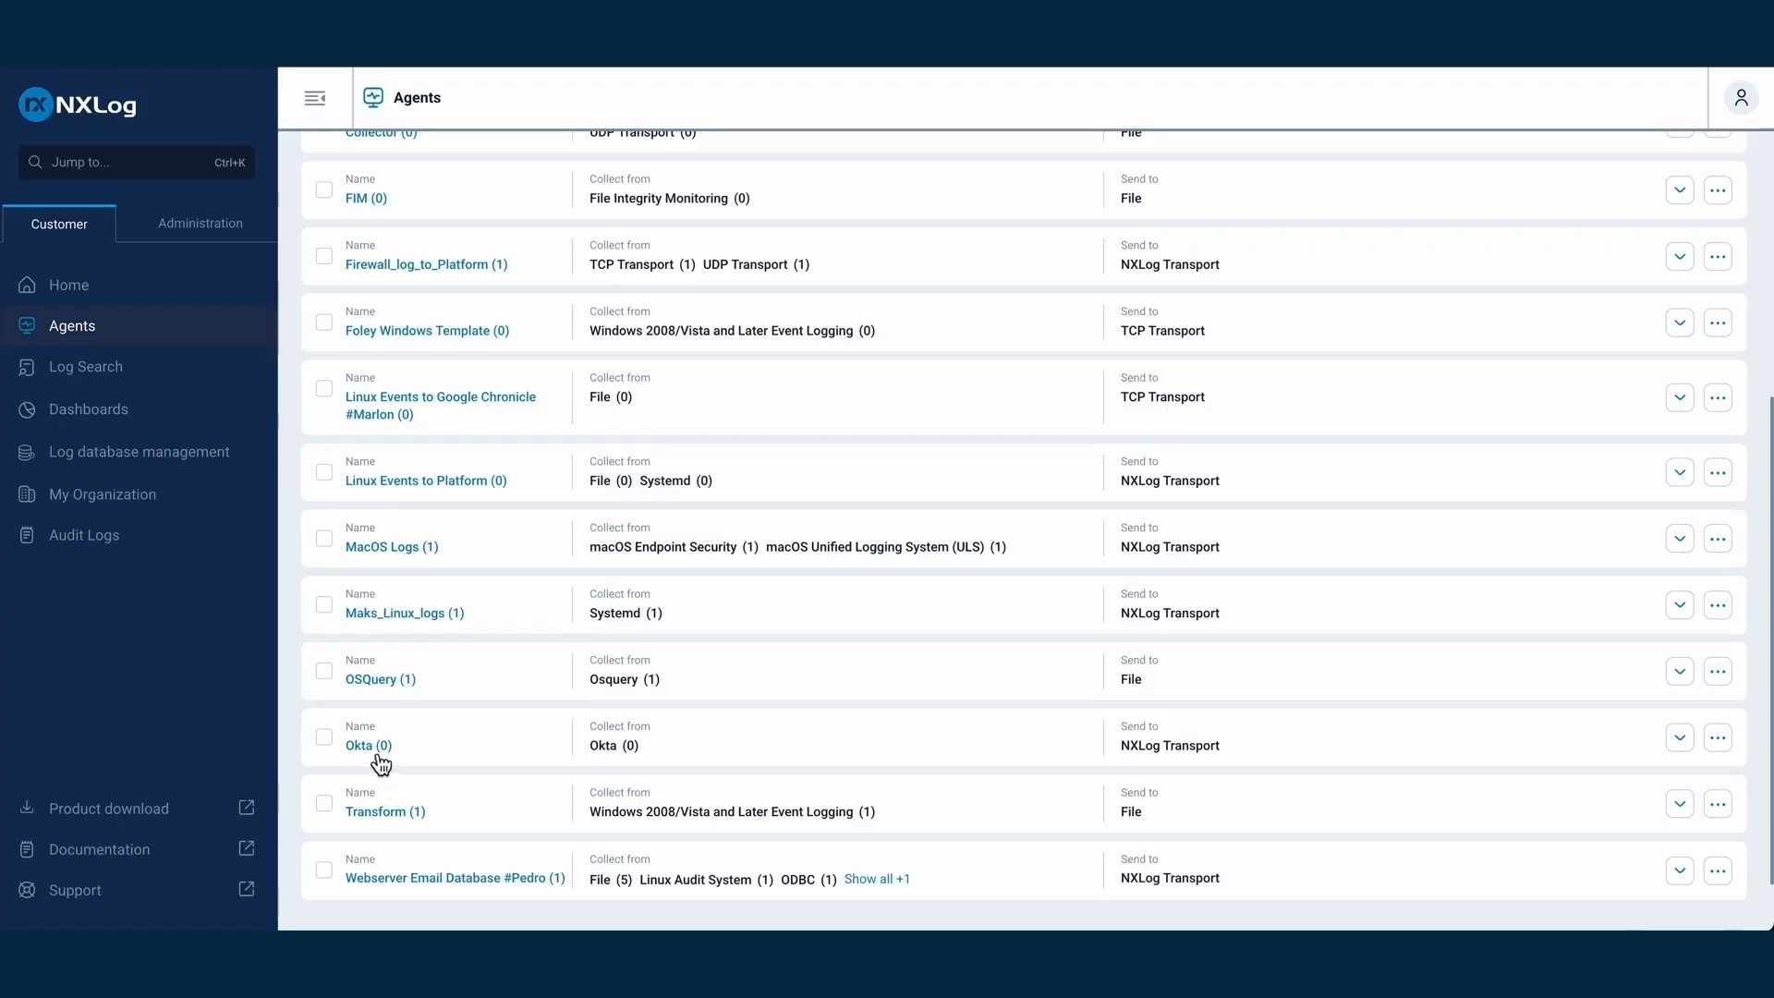
left_click(368, 746)
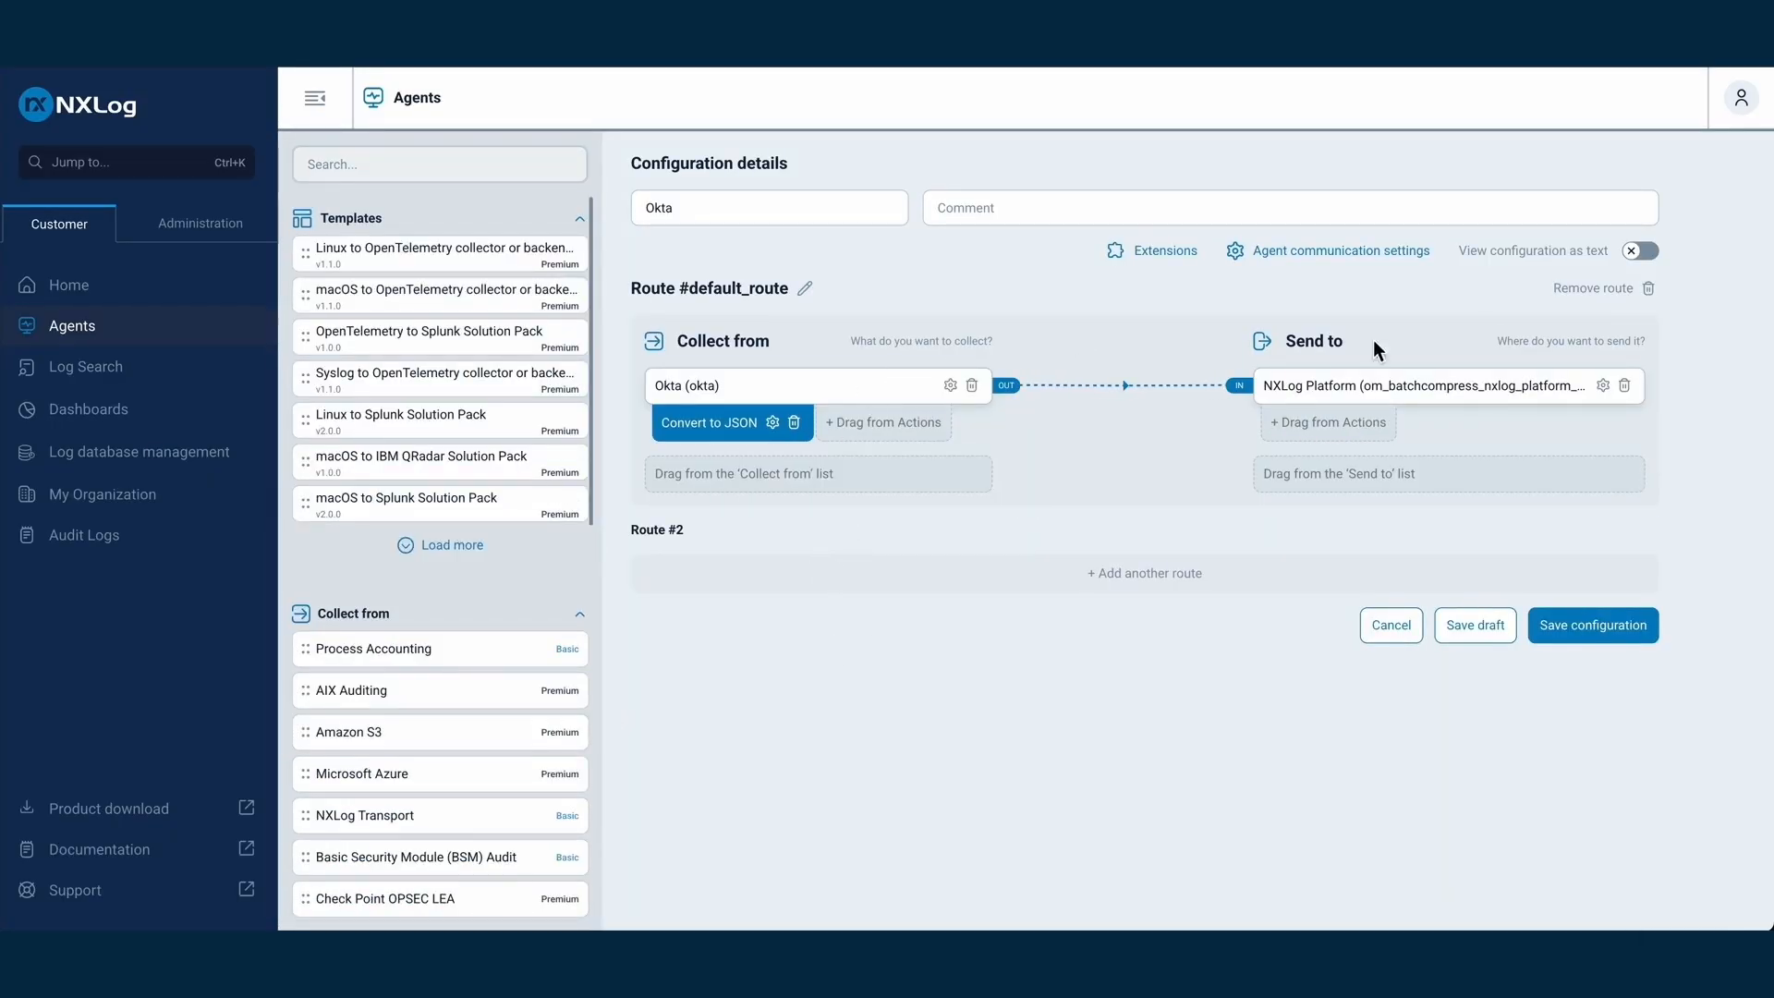
left_click(1641, 250)
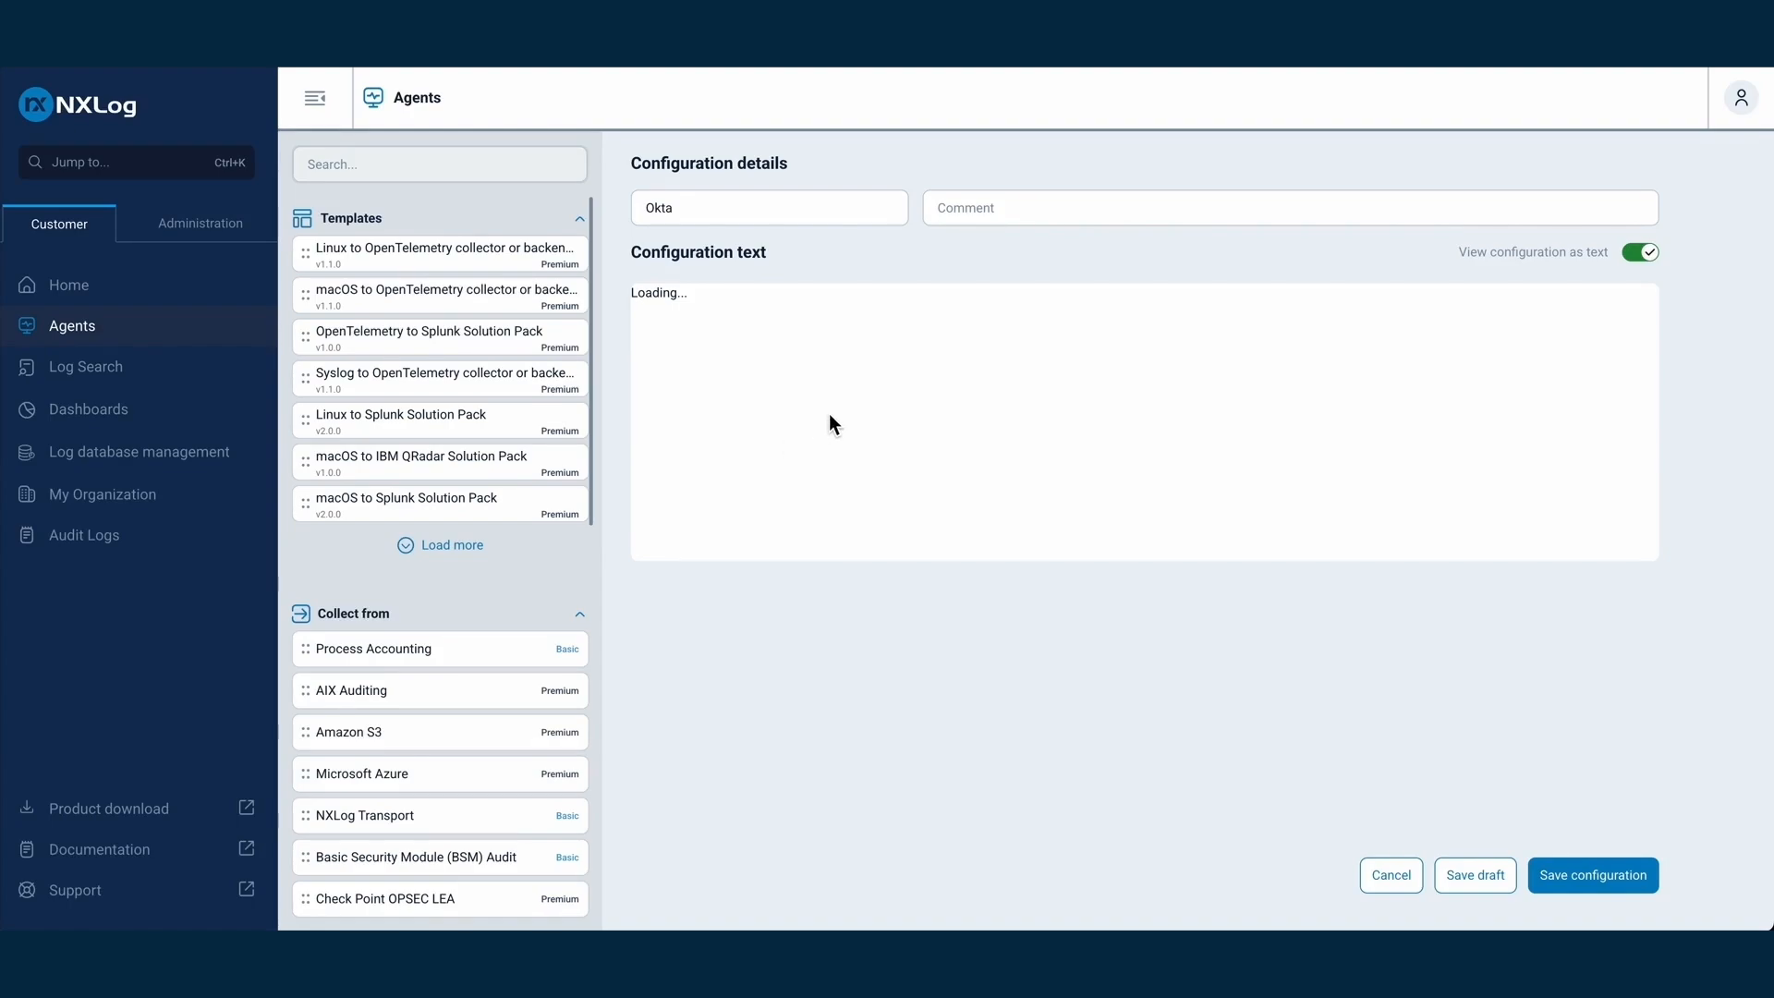
scroll(820, 538, "down", 5)
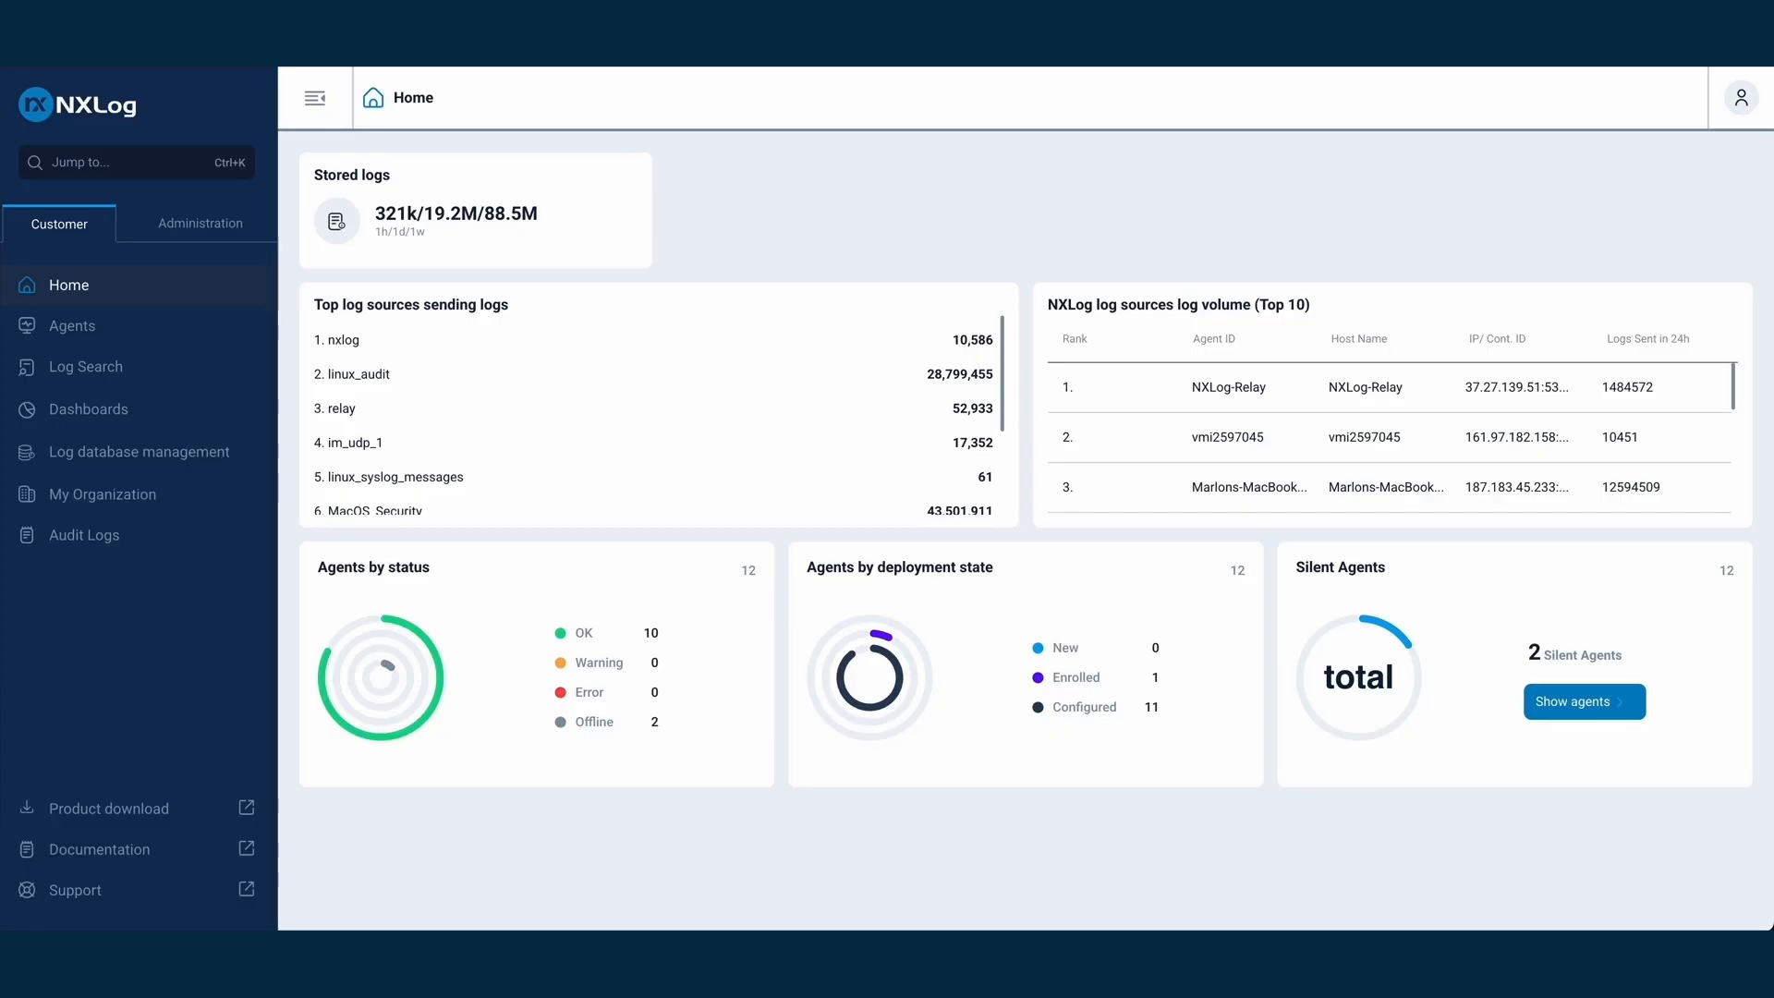
Open the Transform agent configuration and examine its text, highlighting the transform->process() call in the file output
left_click(72, 325)
left_click(349, 166)
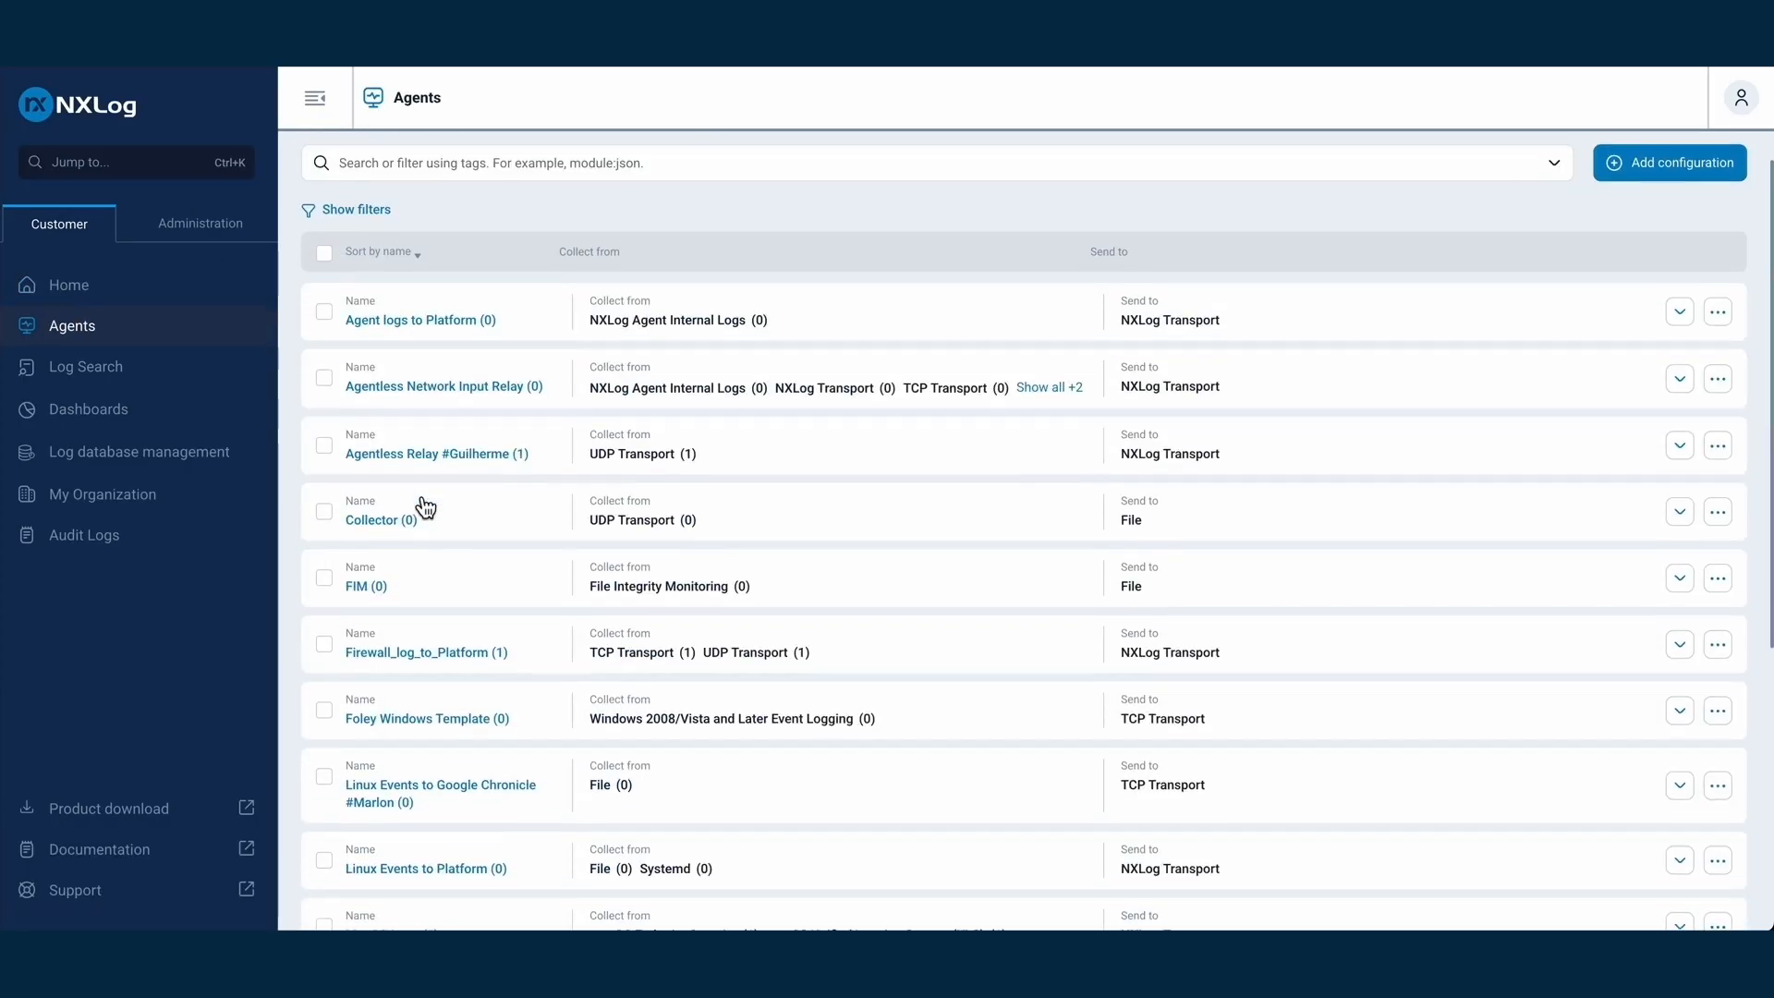
scroll(425, 507, "down", 5)
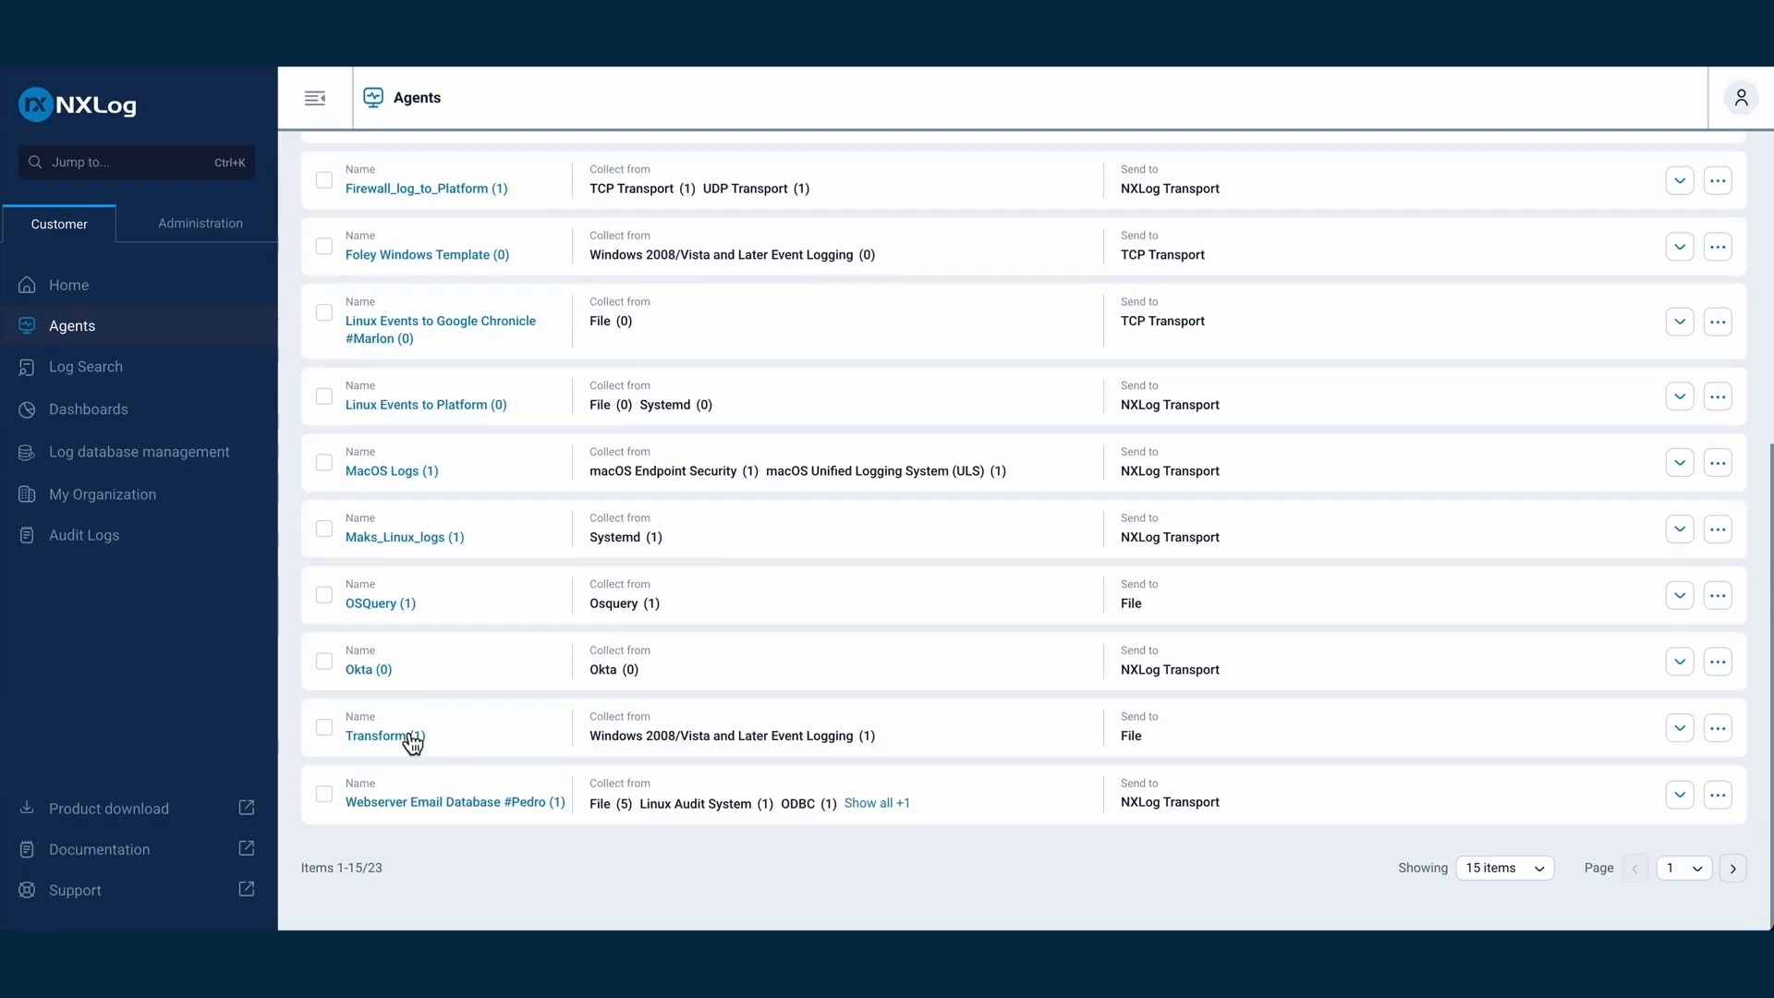
left_click(412, 737)
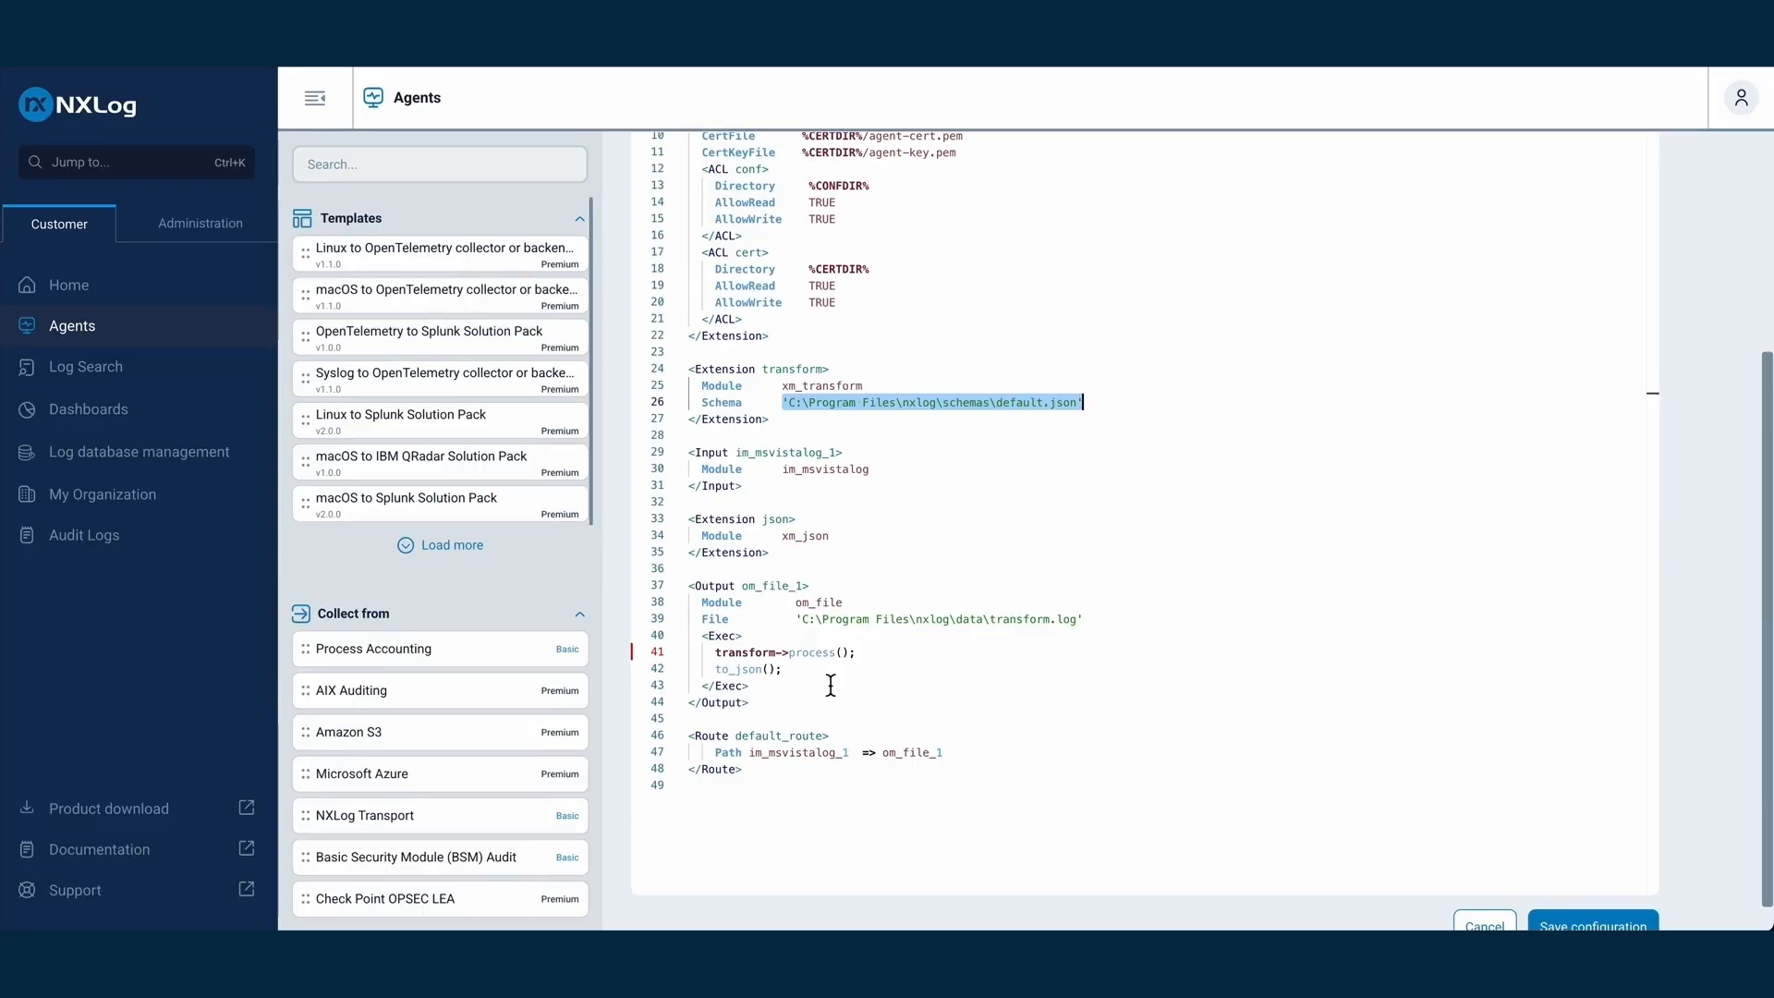
left_click_drag(858, 653, 748, 654)
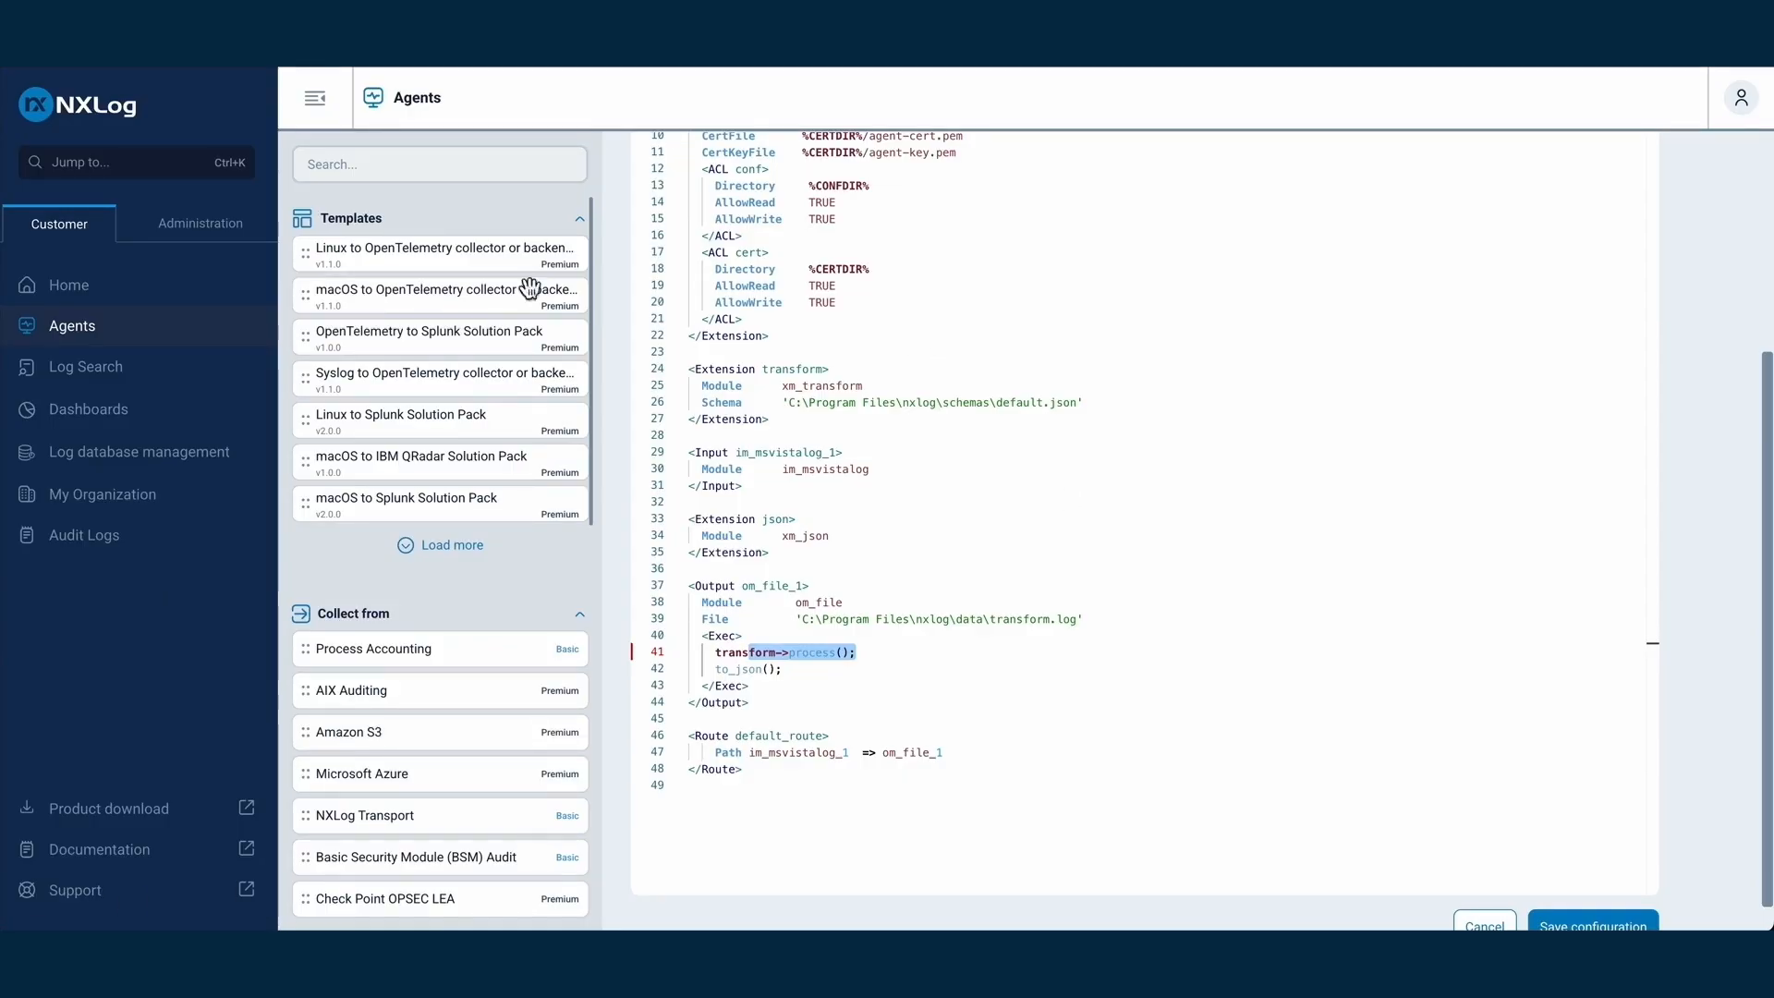
Go back to the agents list and check which agent uses the Transform configuration
left_click(63, 328)
scroll(747, 425, "down", 2)
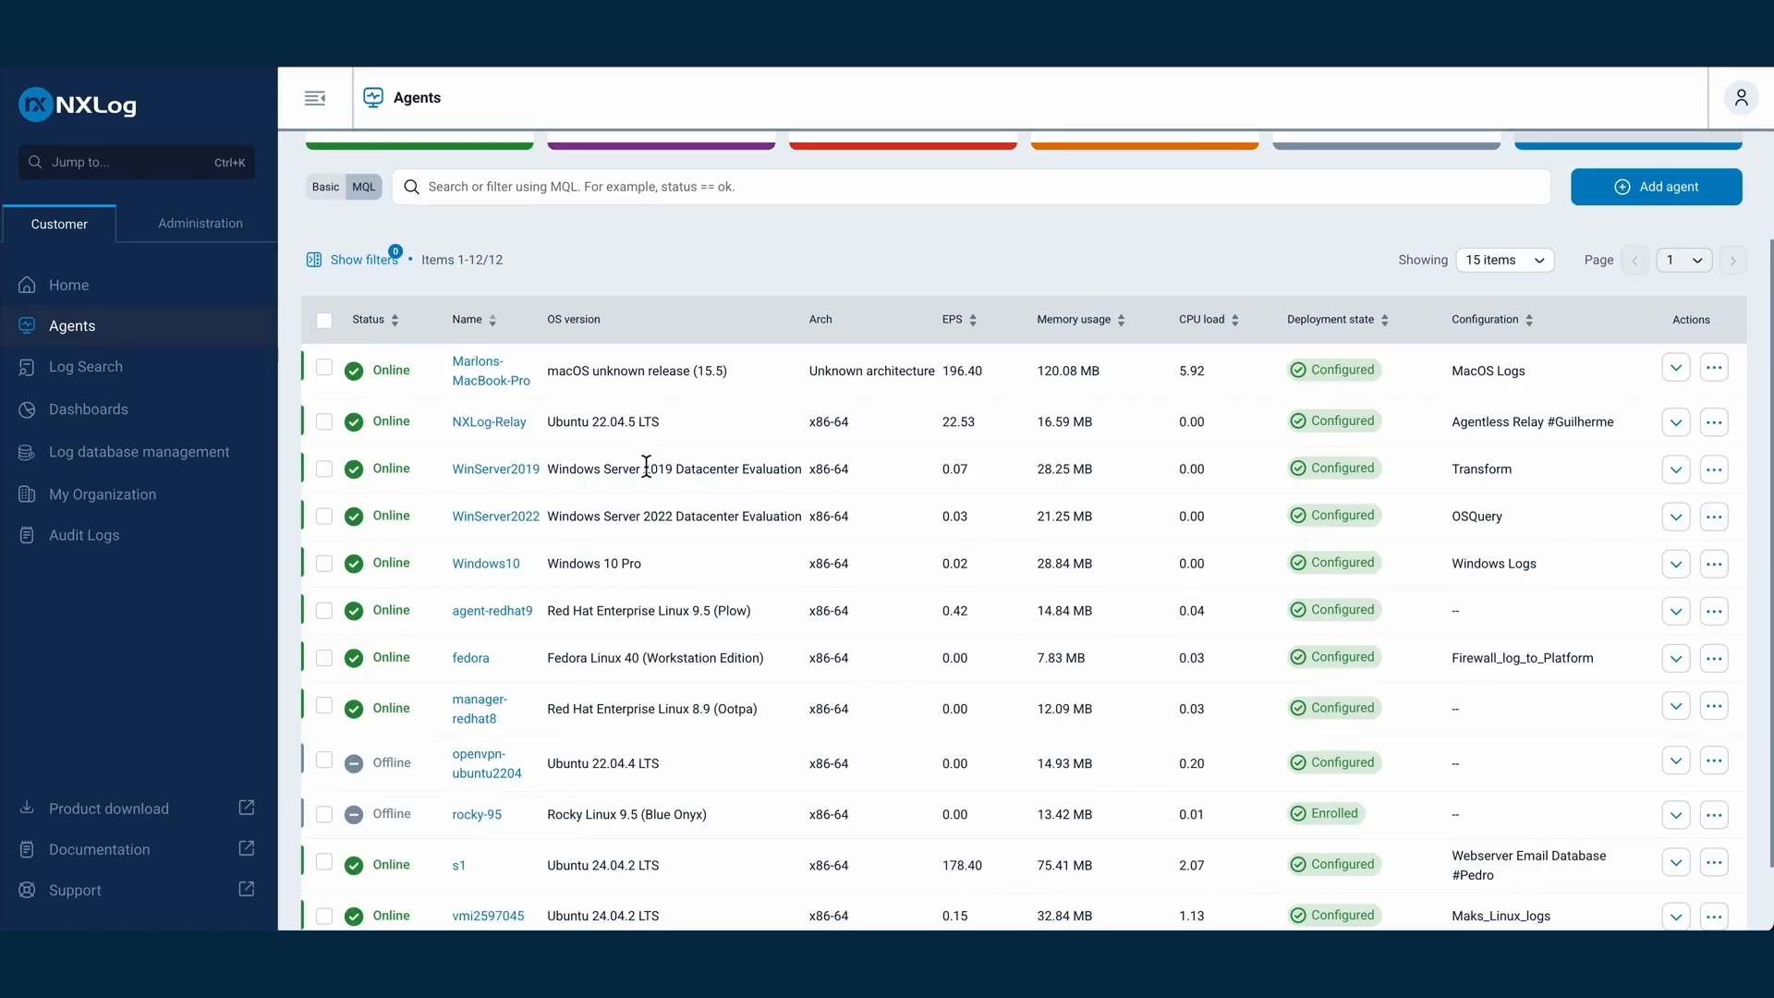
double_click(1467, 478)
left_click(1225, 253)
Switch to transform.log in the other remote Notepad++ session and compare the log entries above and below the blank lines
key("super+Tab")
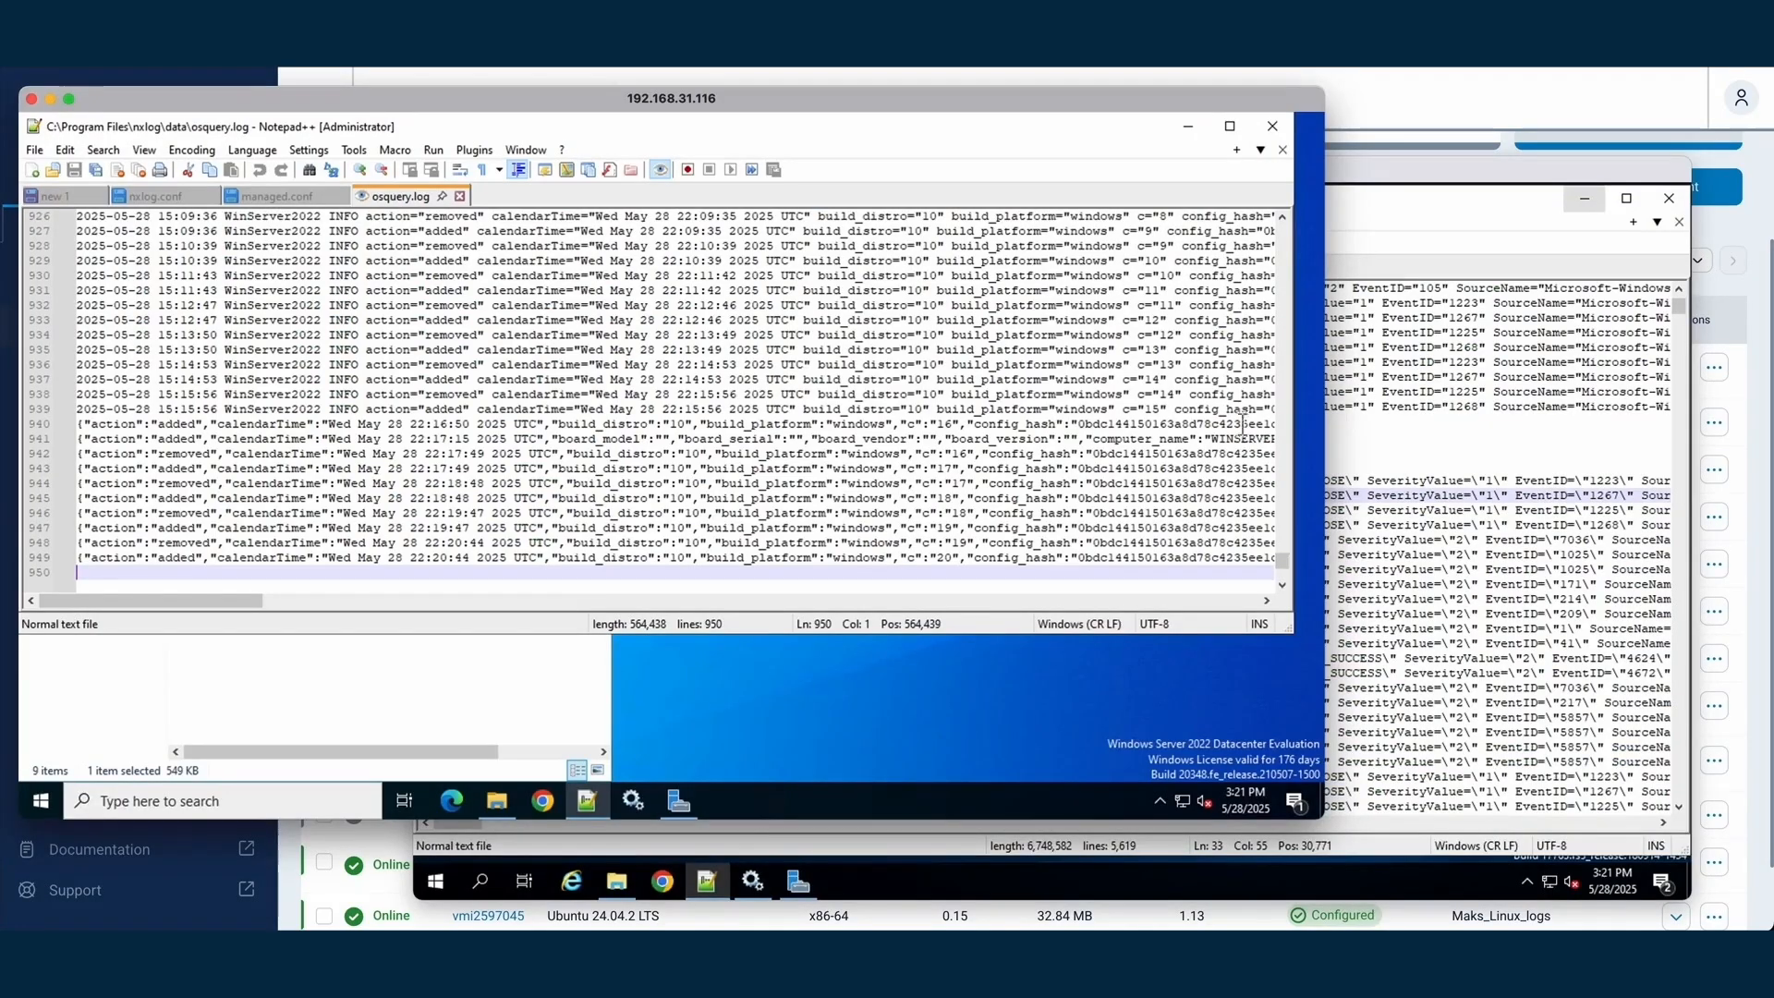
left_click(1455, 430)
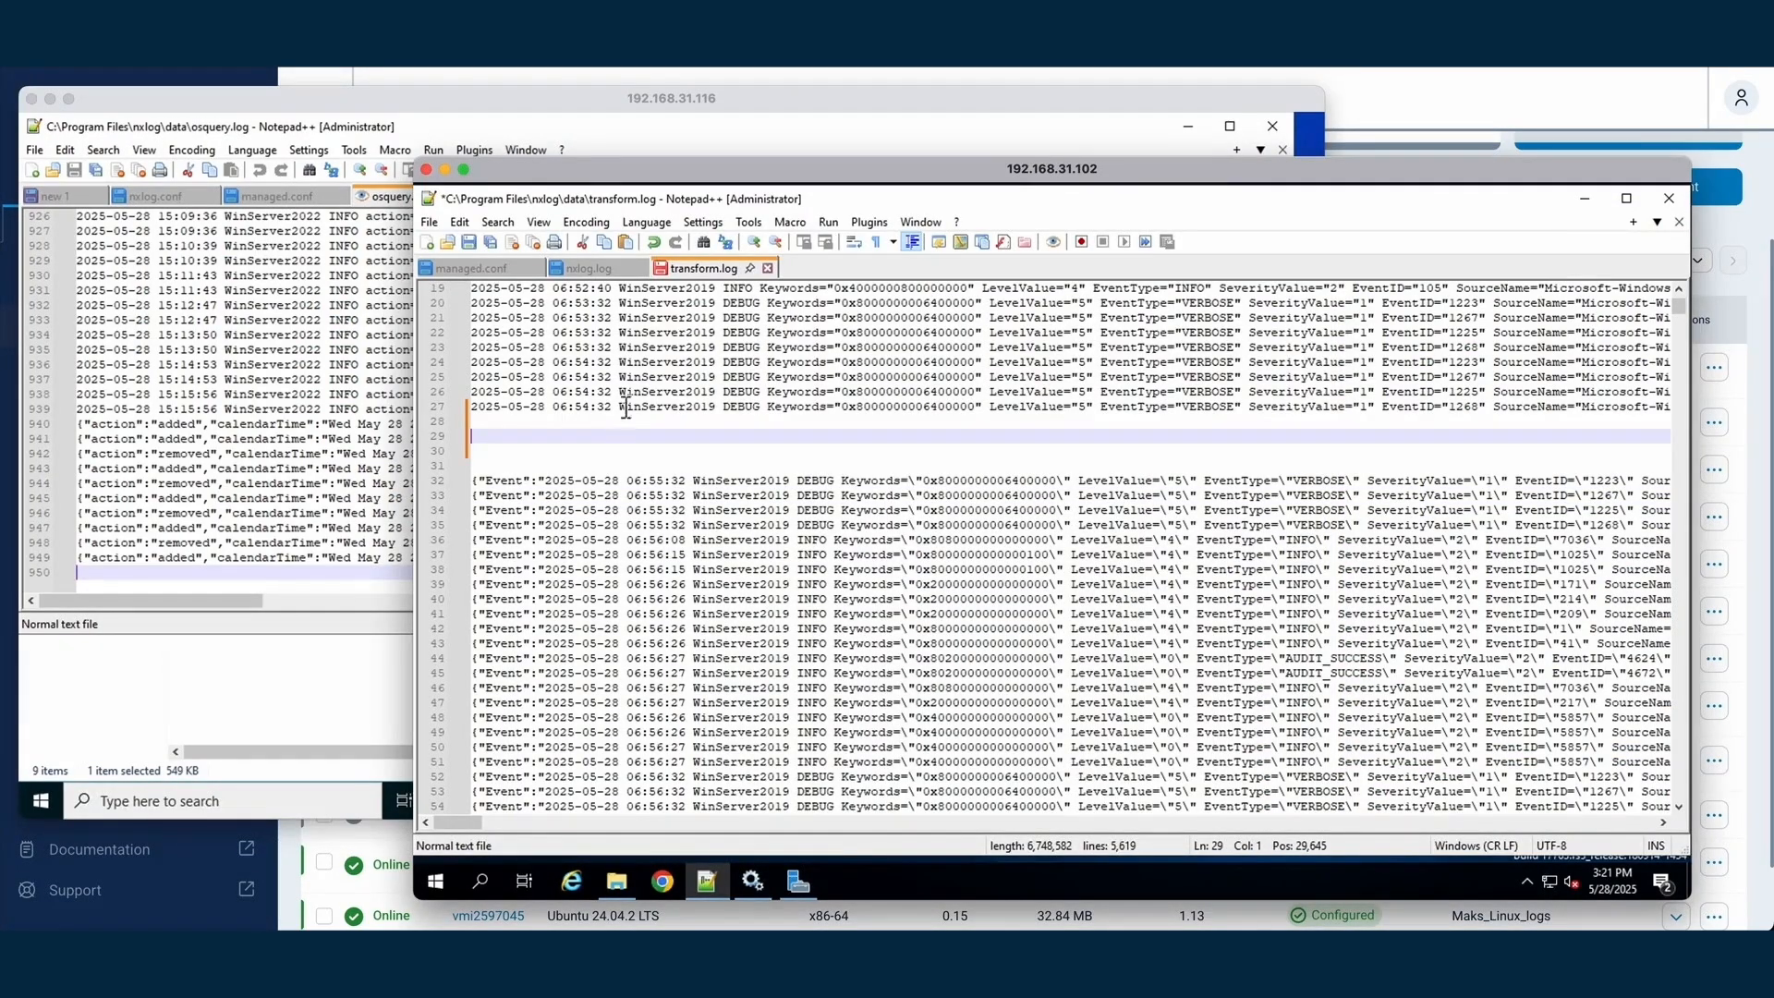
left_click_drag(694, 334, 1041, 392)
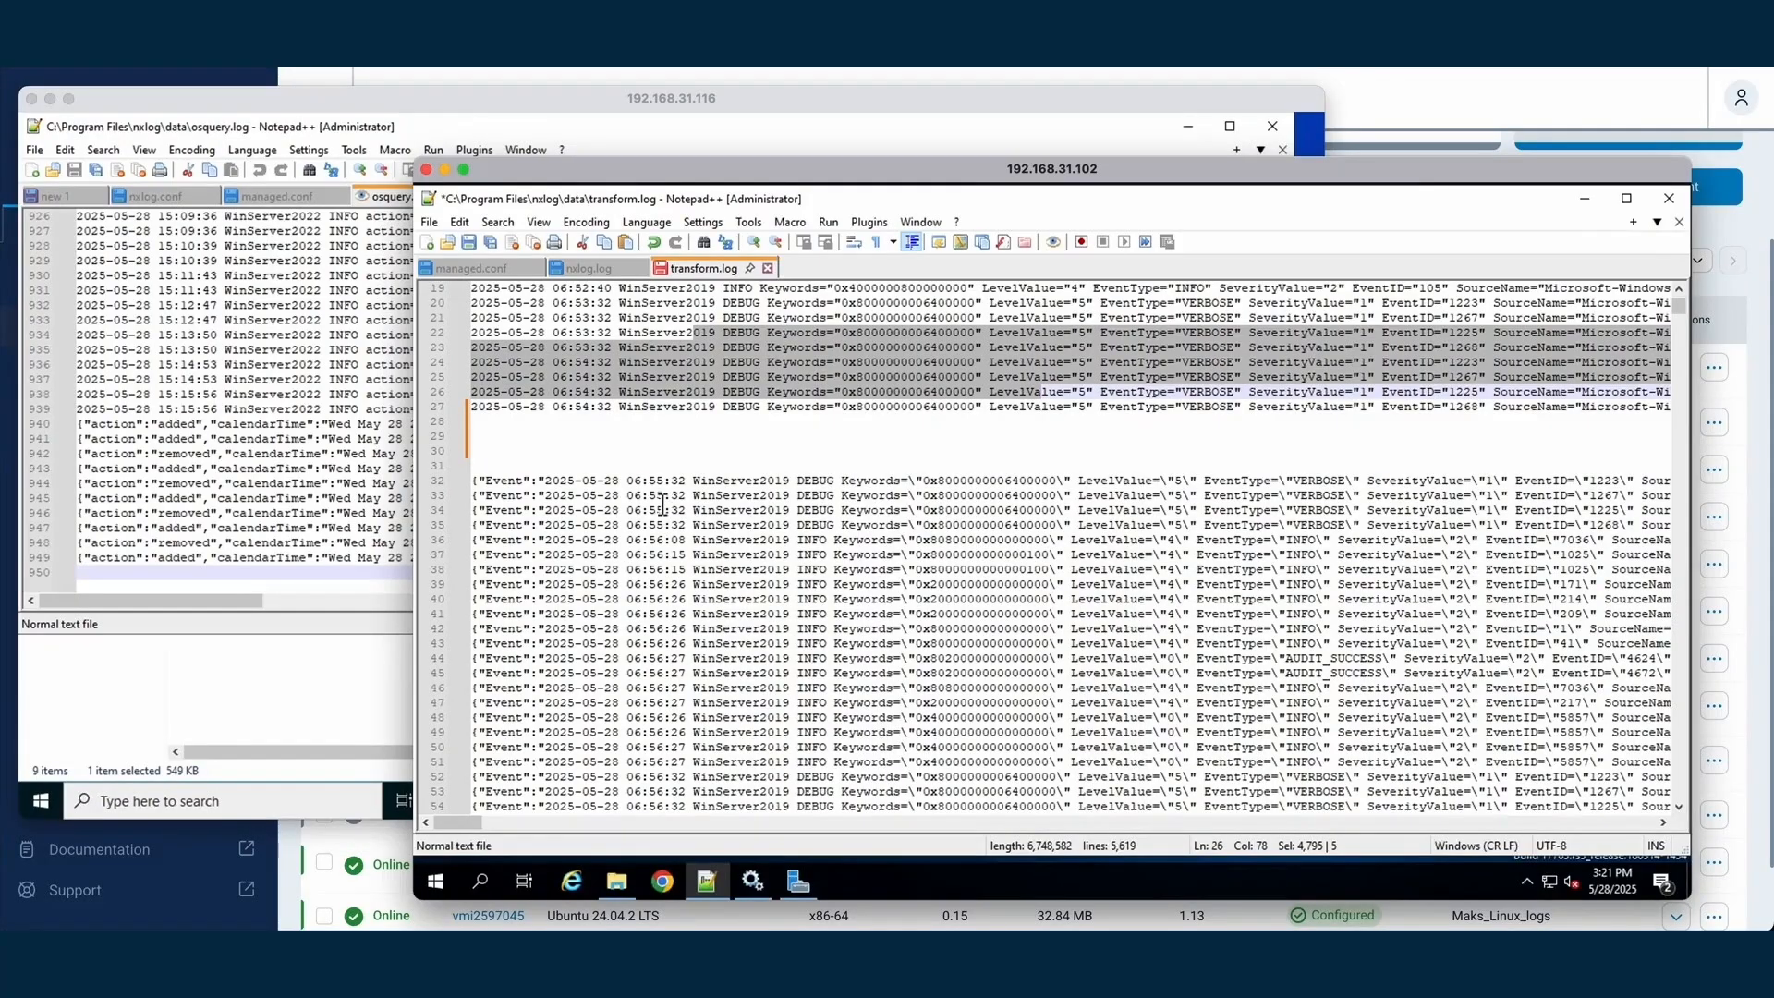
left_click_drag(651, 496, 1154, 480)
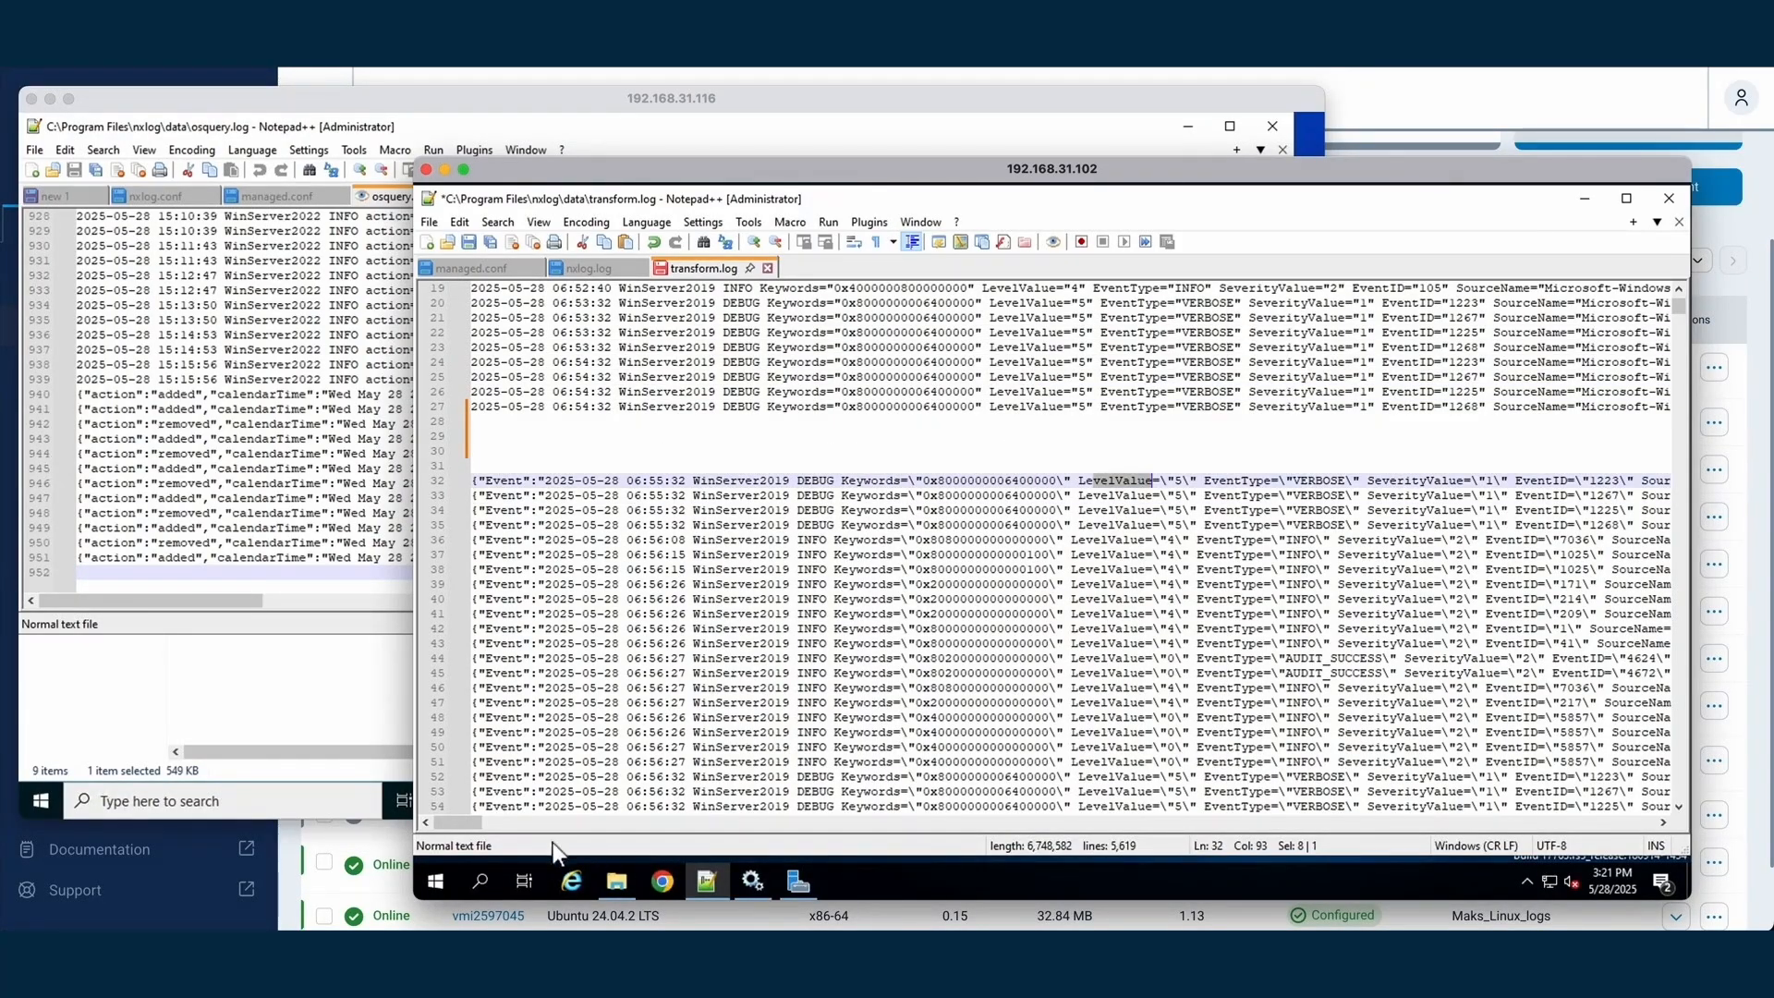
left_click_drag(481, 825, 647, 829)
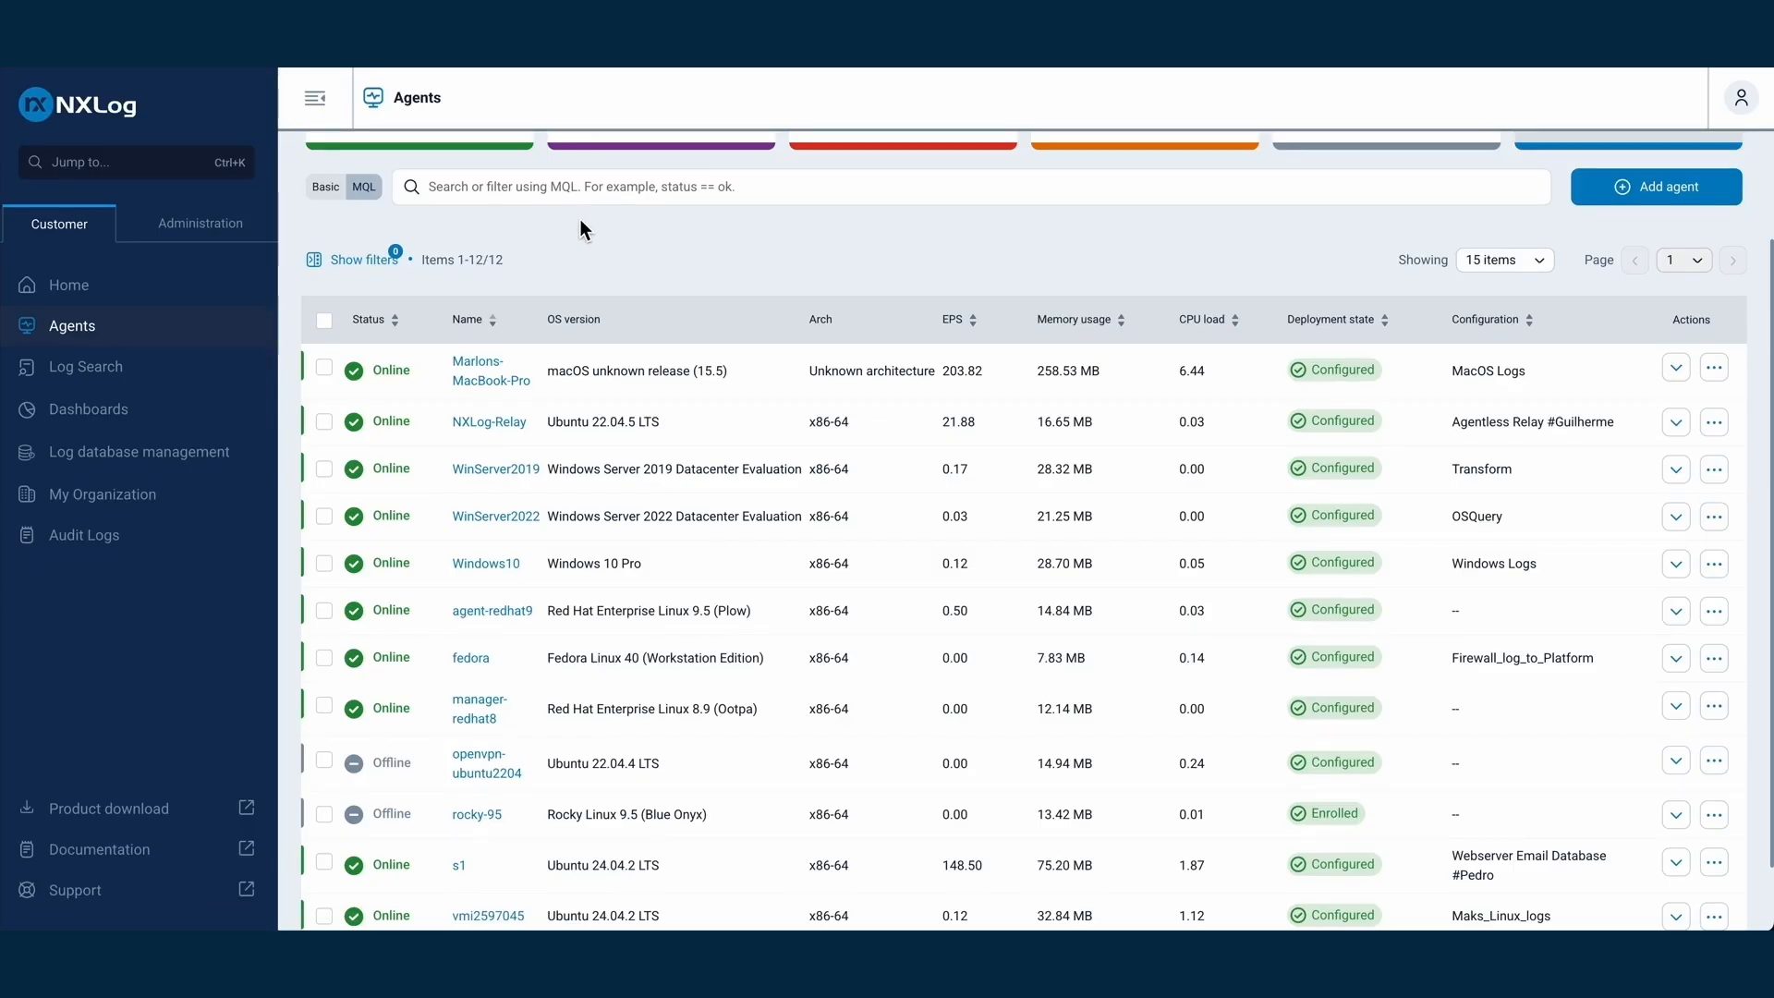
Review the organization's users and their roles in NXLog Platform, and open the organization settings
key("alt+Left")
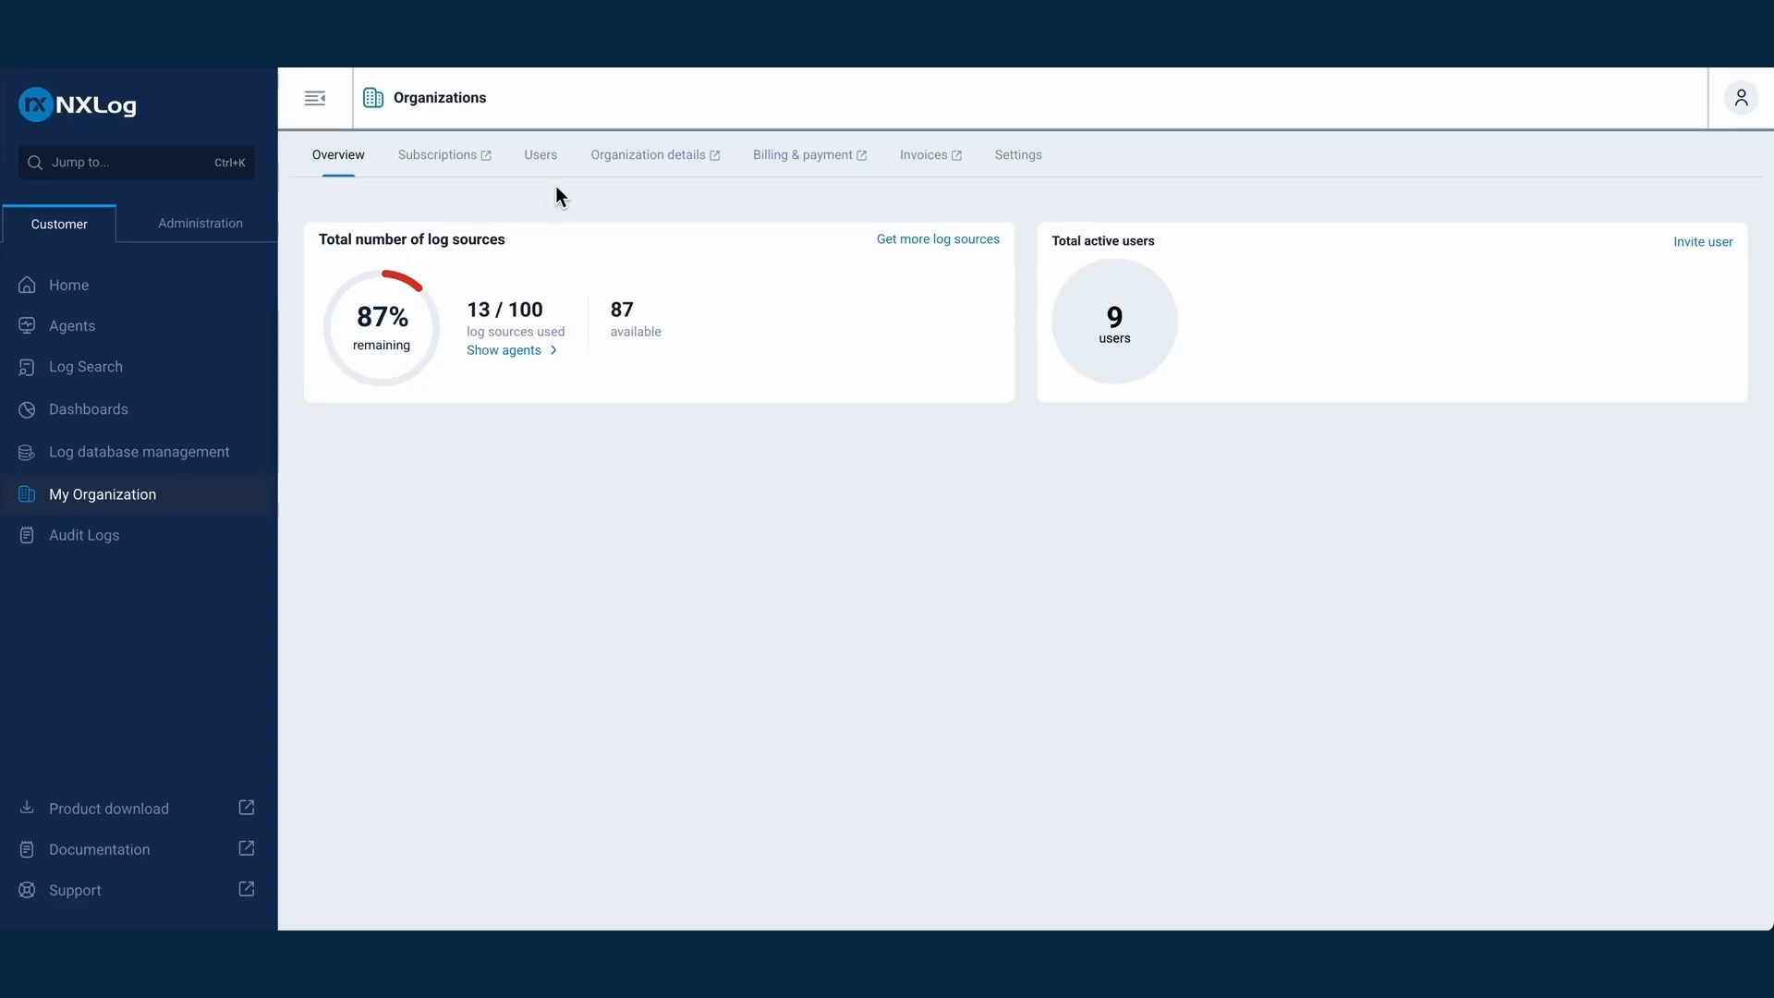
left_click(543, 150)
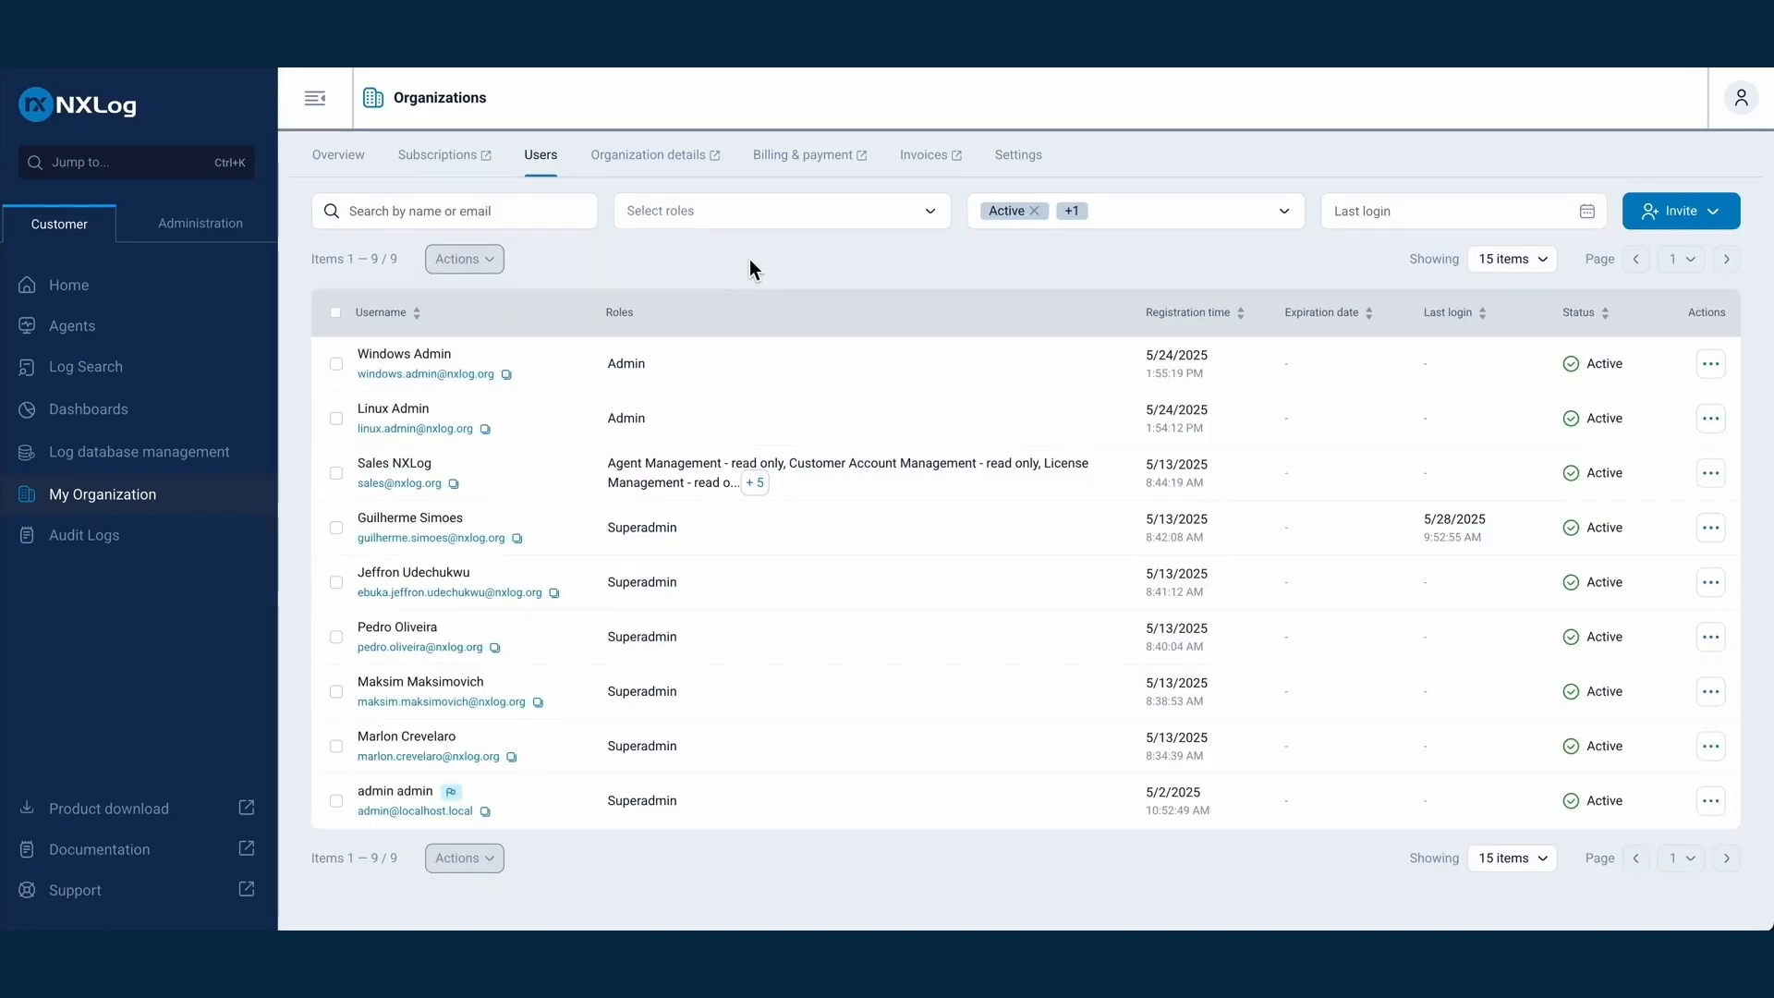
left_click(1017, 156)
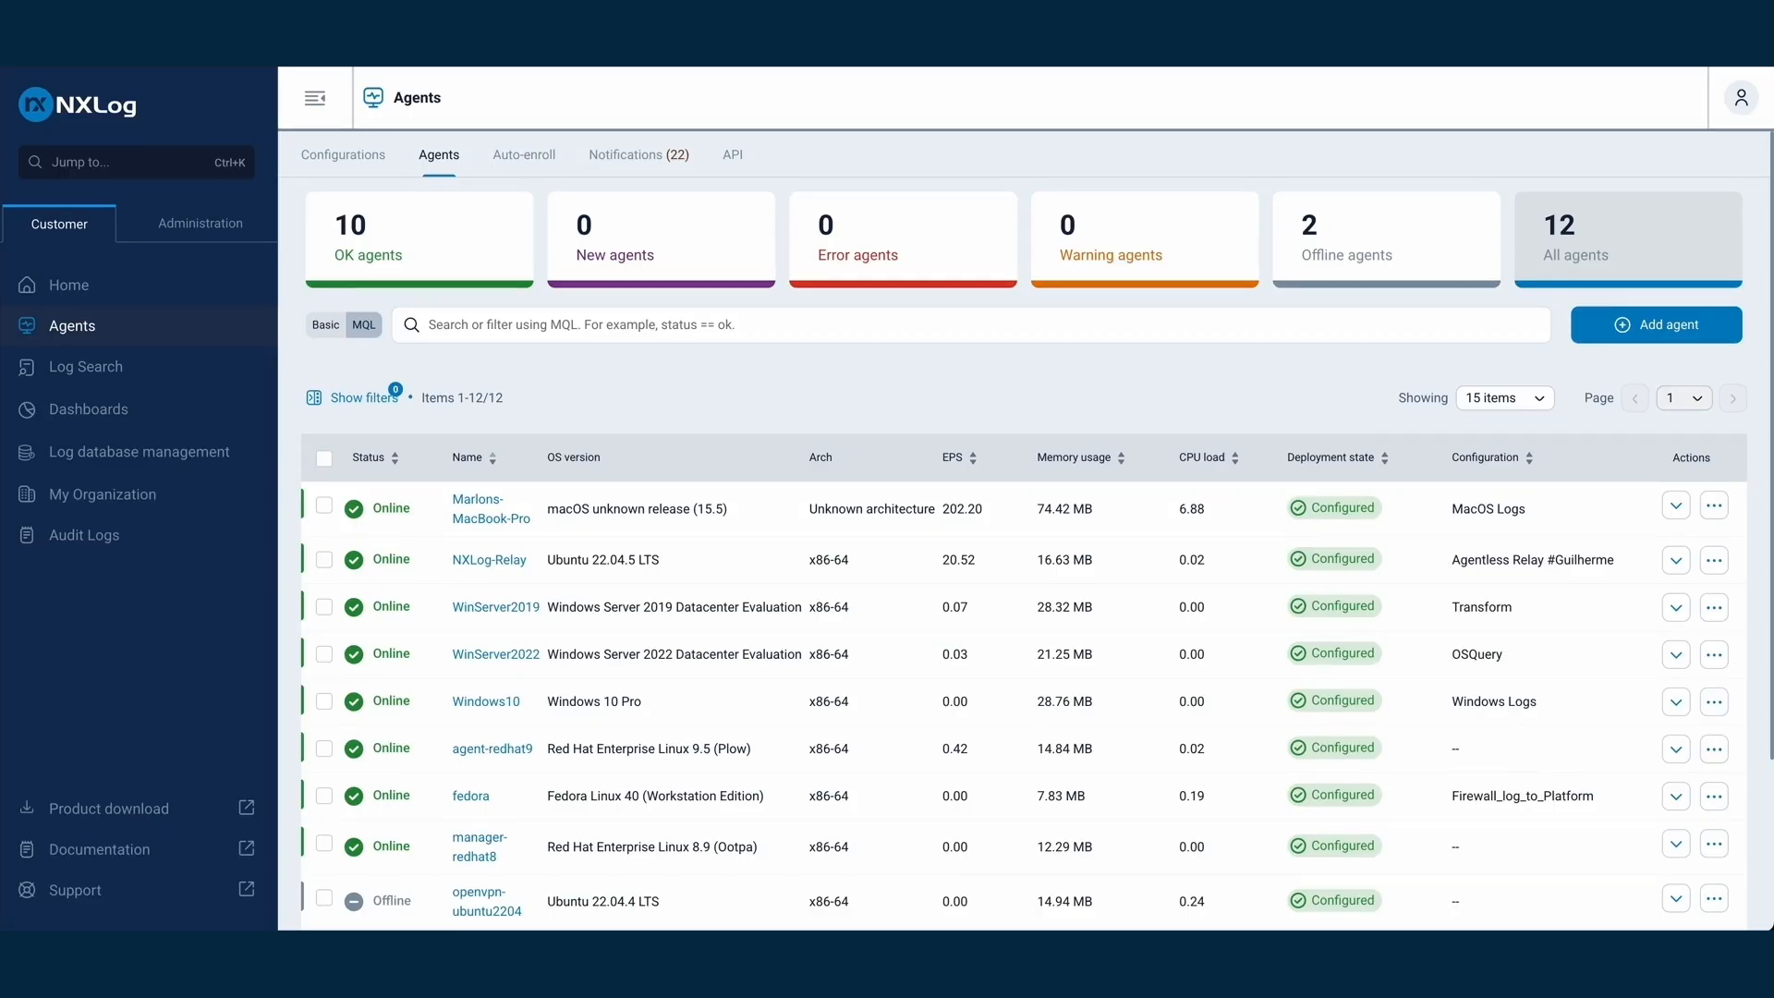
Open the agent configurations list and increase the number of items shown per page
left_click(347, 162)
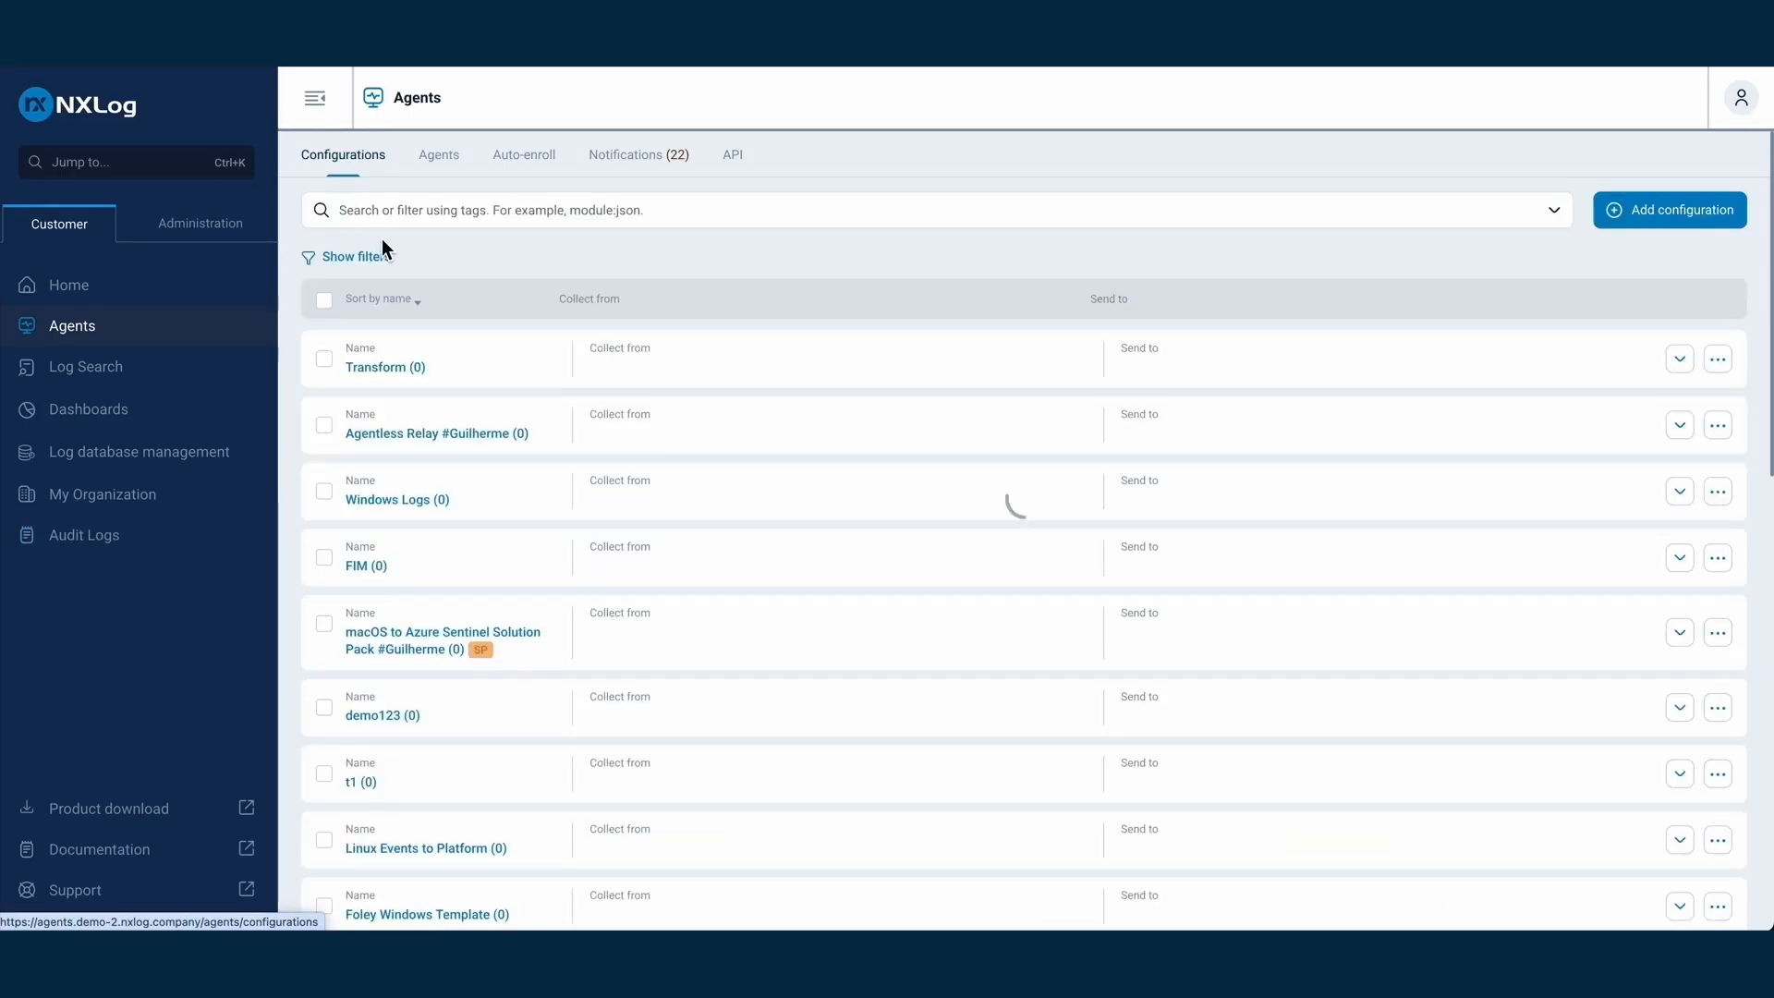
scroll(404, 372, "down", 3)
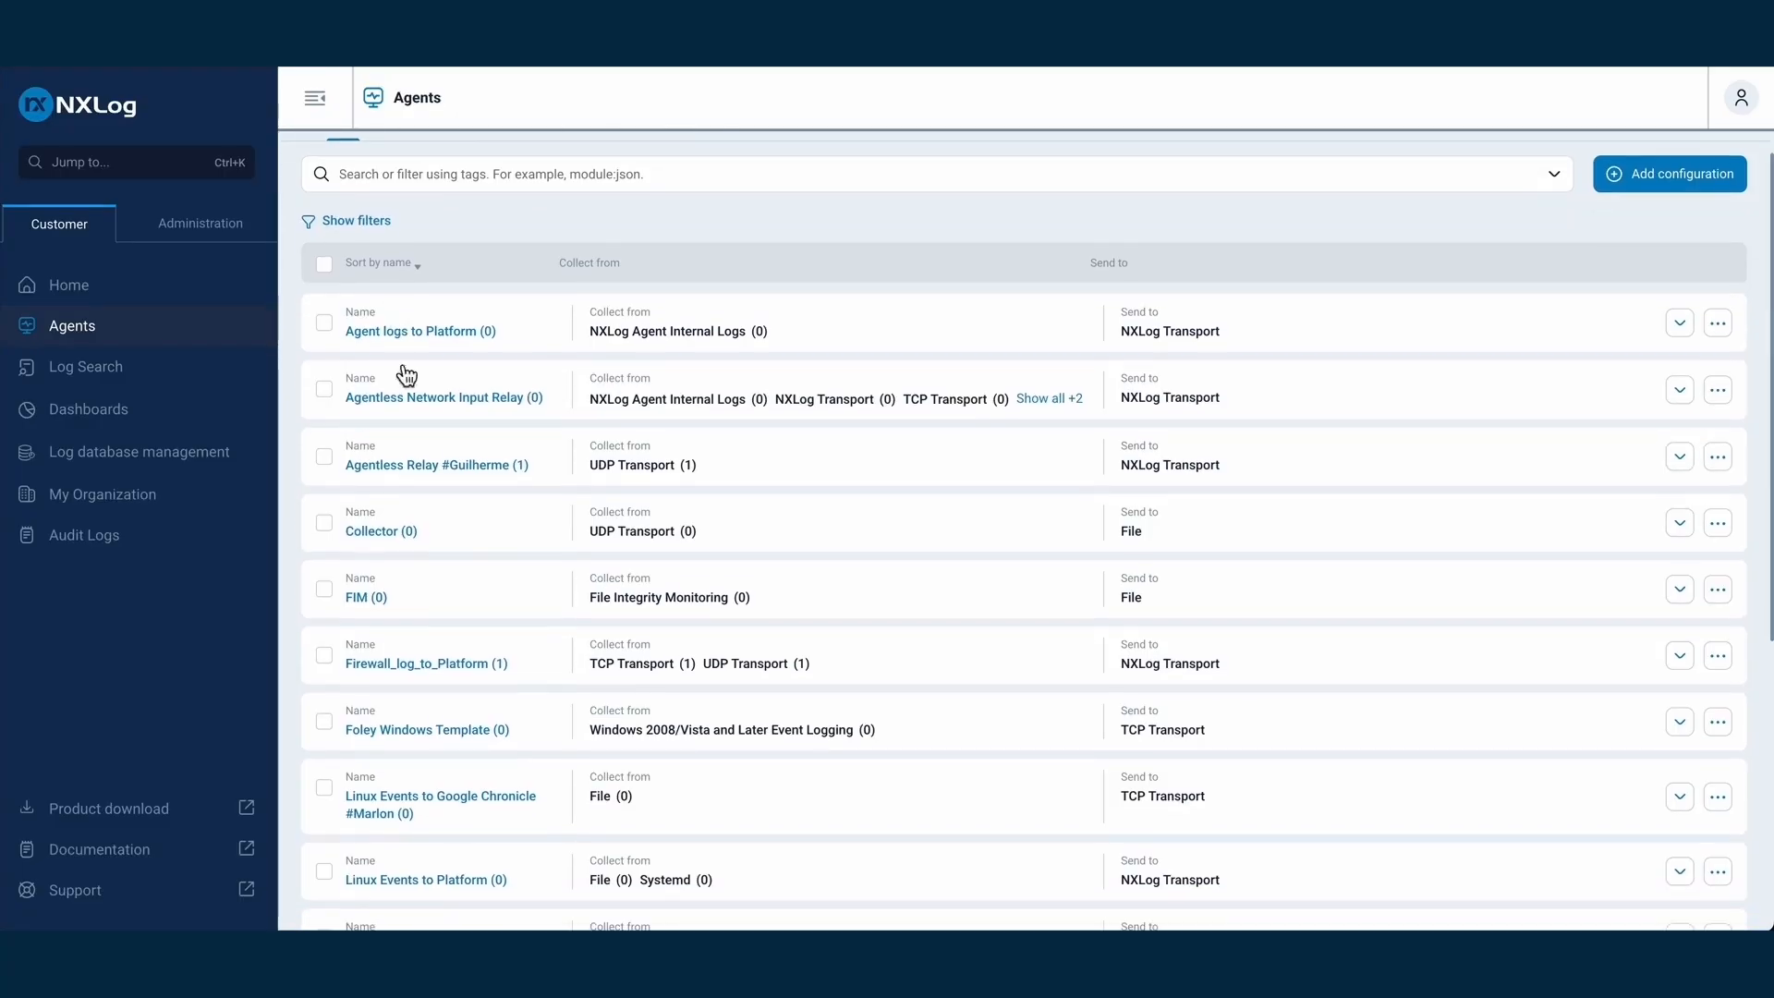
scroll(414, 488, "down", 5)
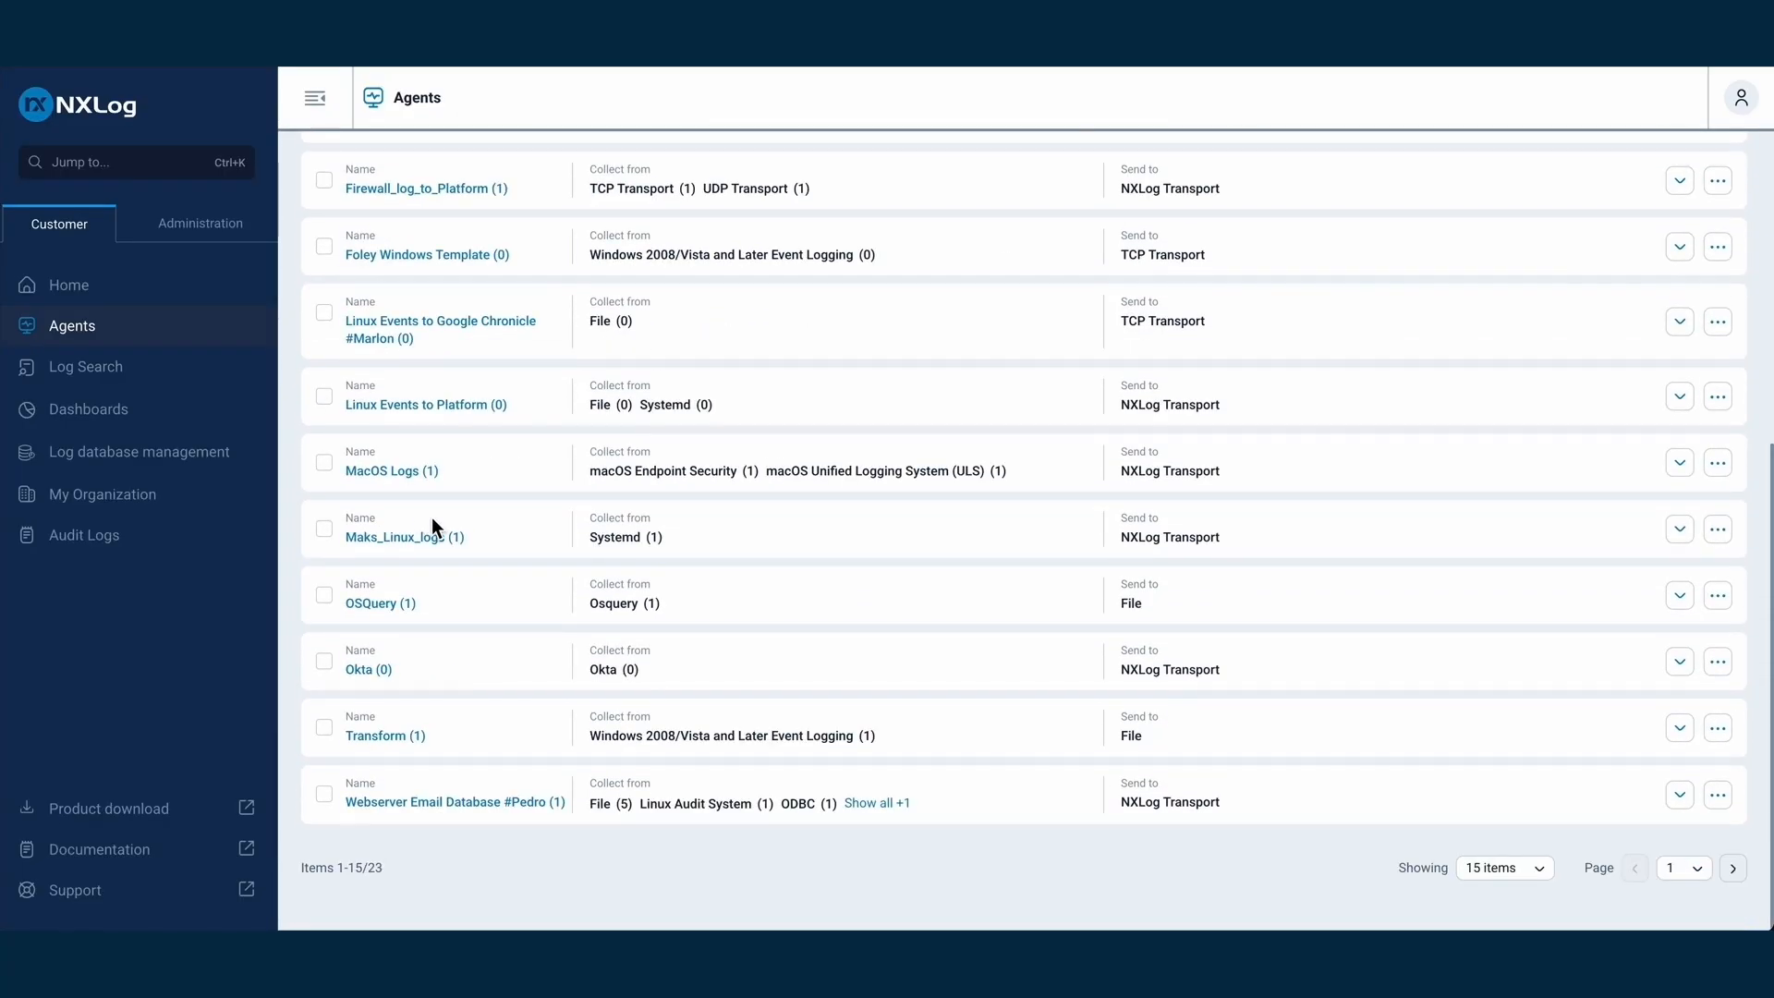
left_click(1504, 867)
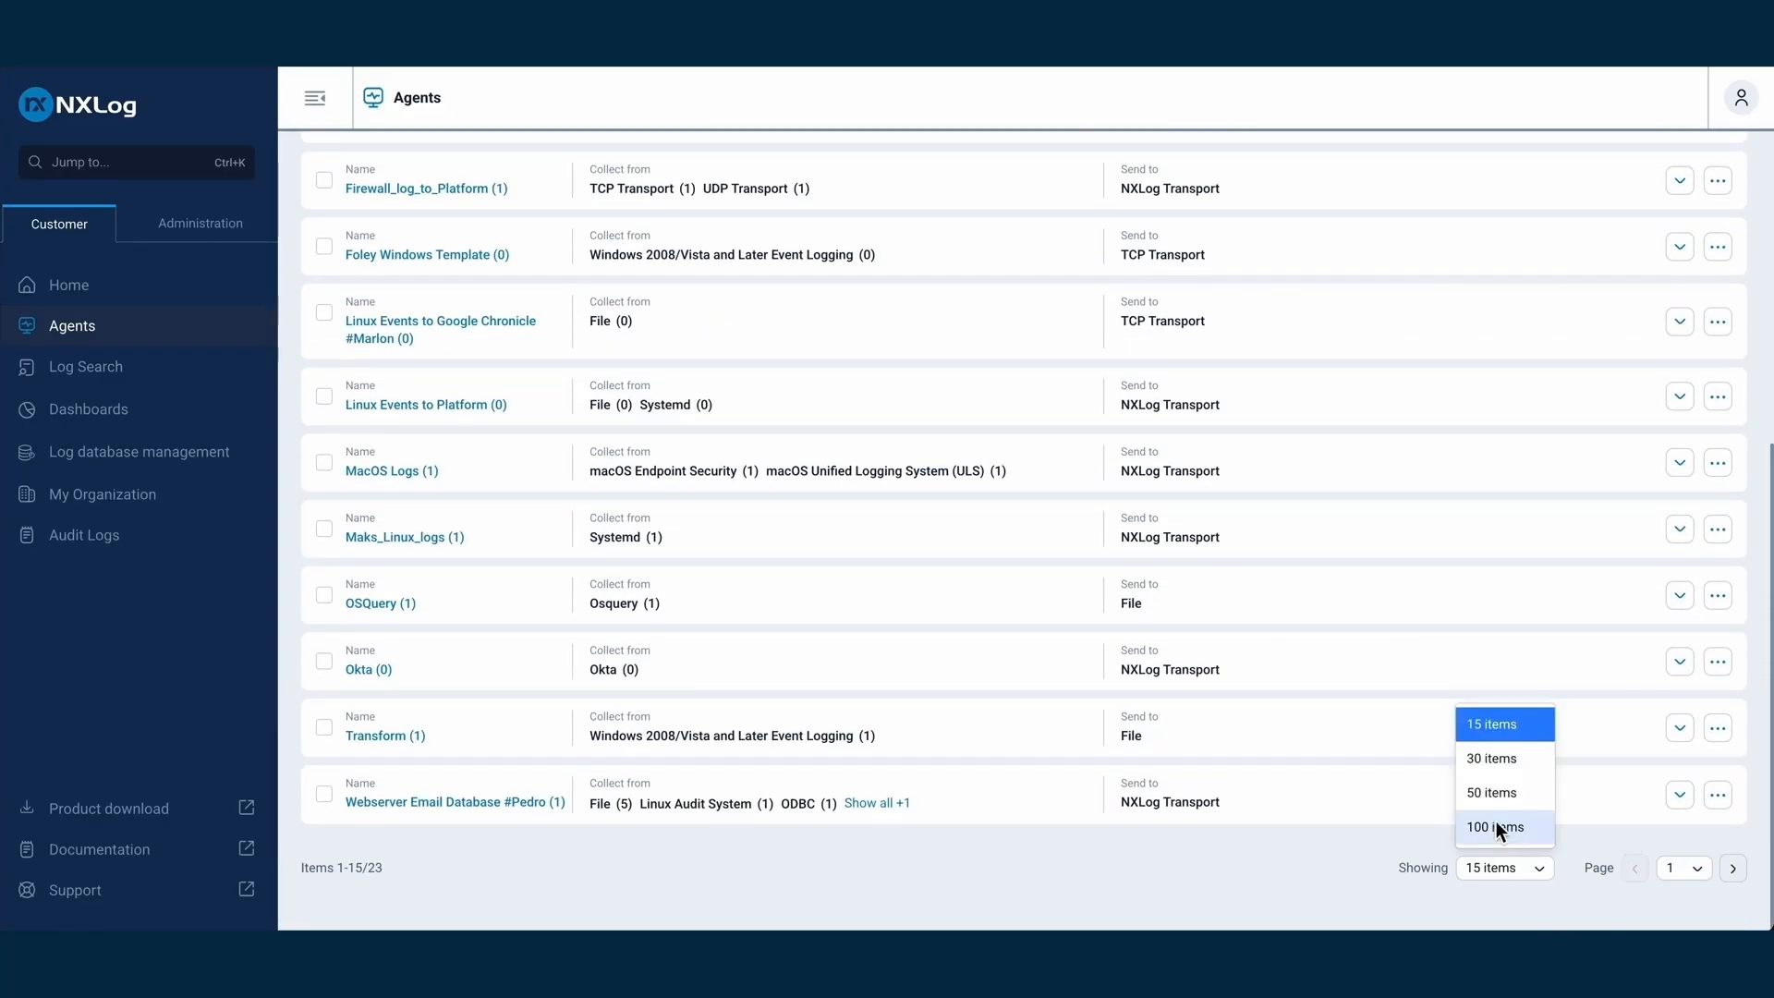
left_click(1489, 772)
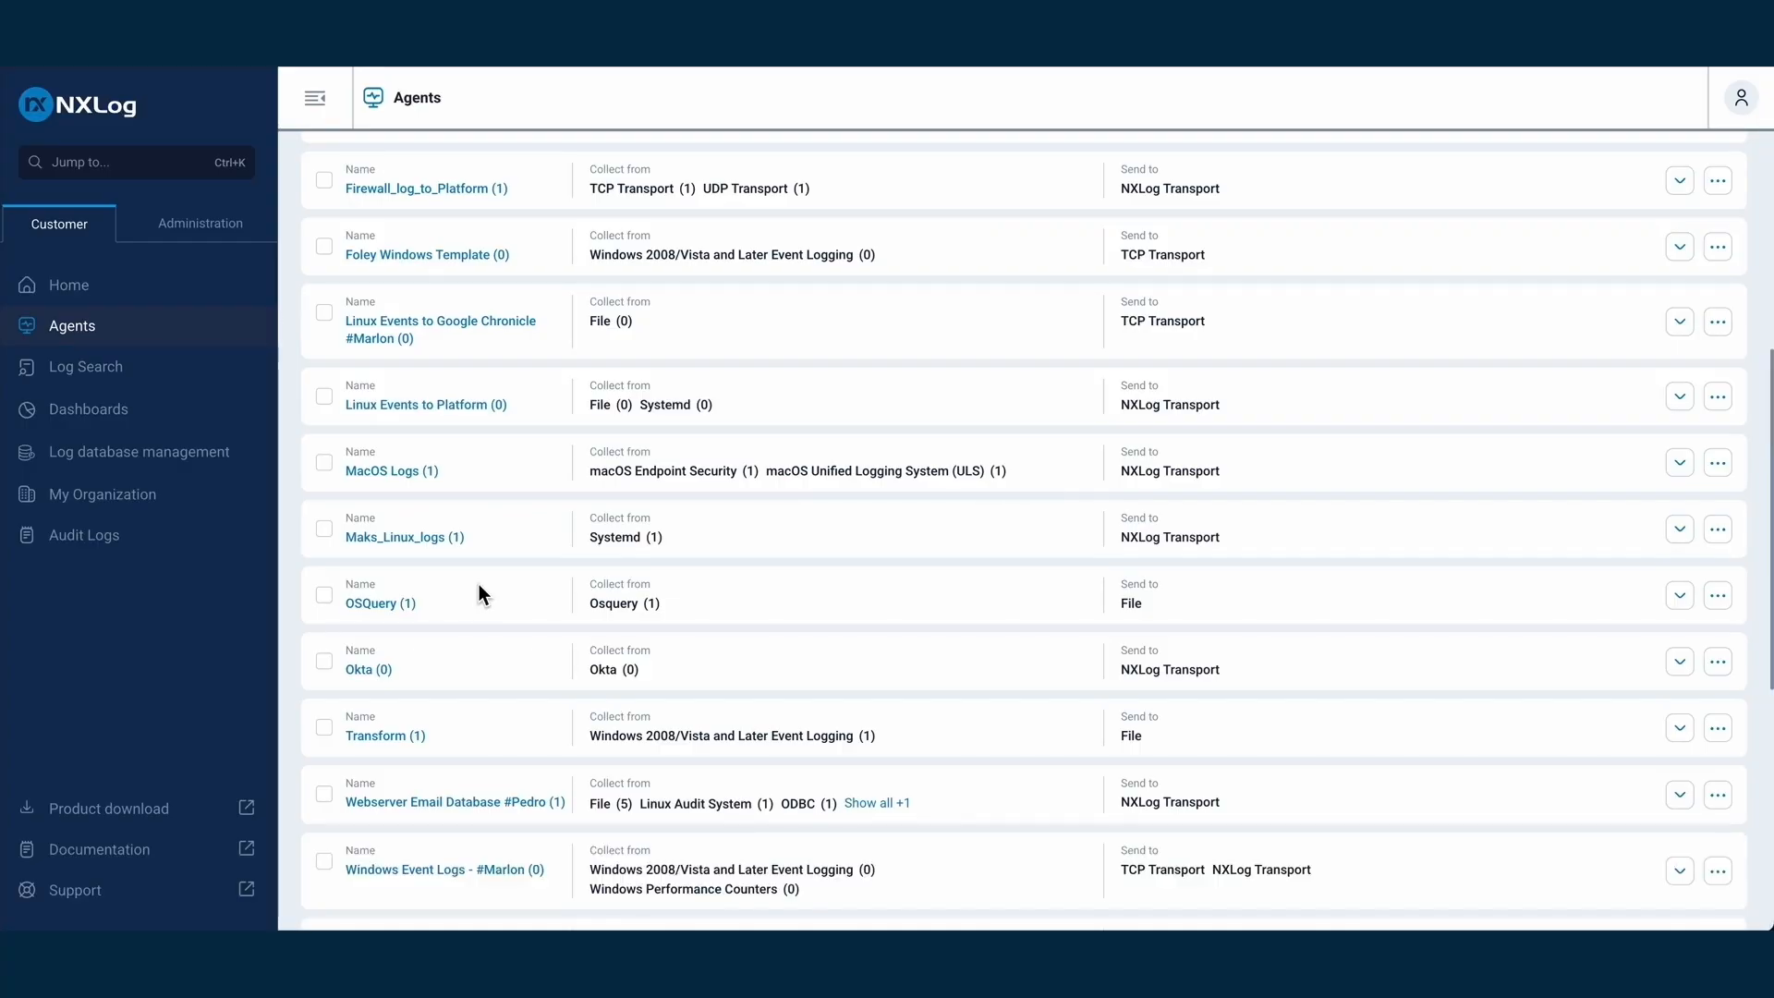
Open the Windows Event Logs configuration and display it as text
scroll(479, 591, "down", 3)
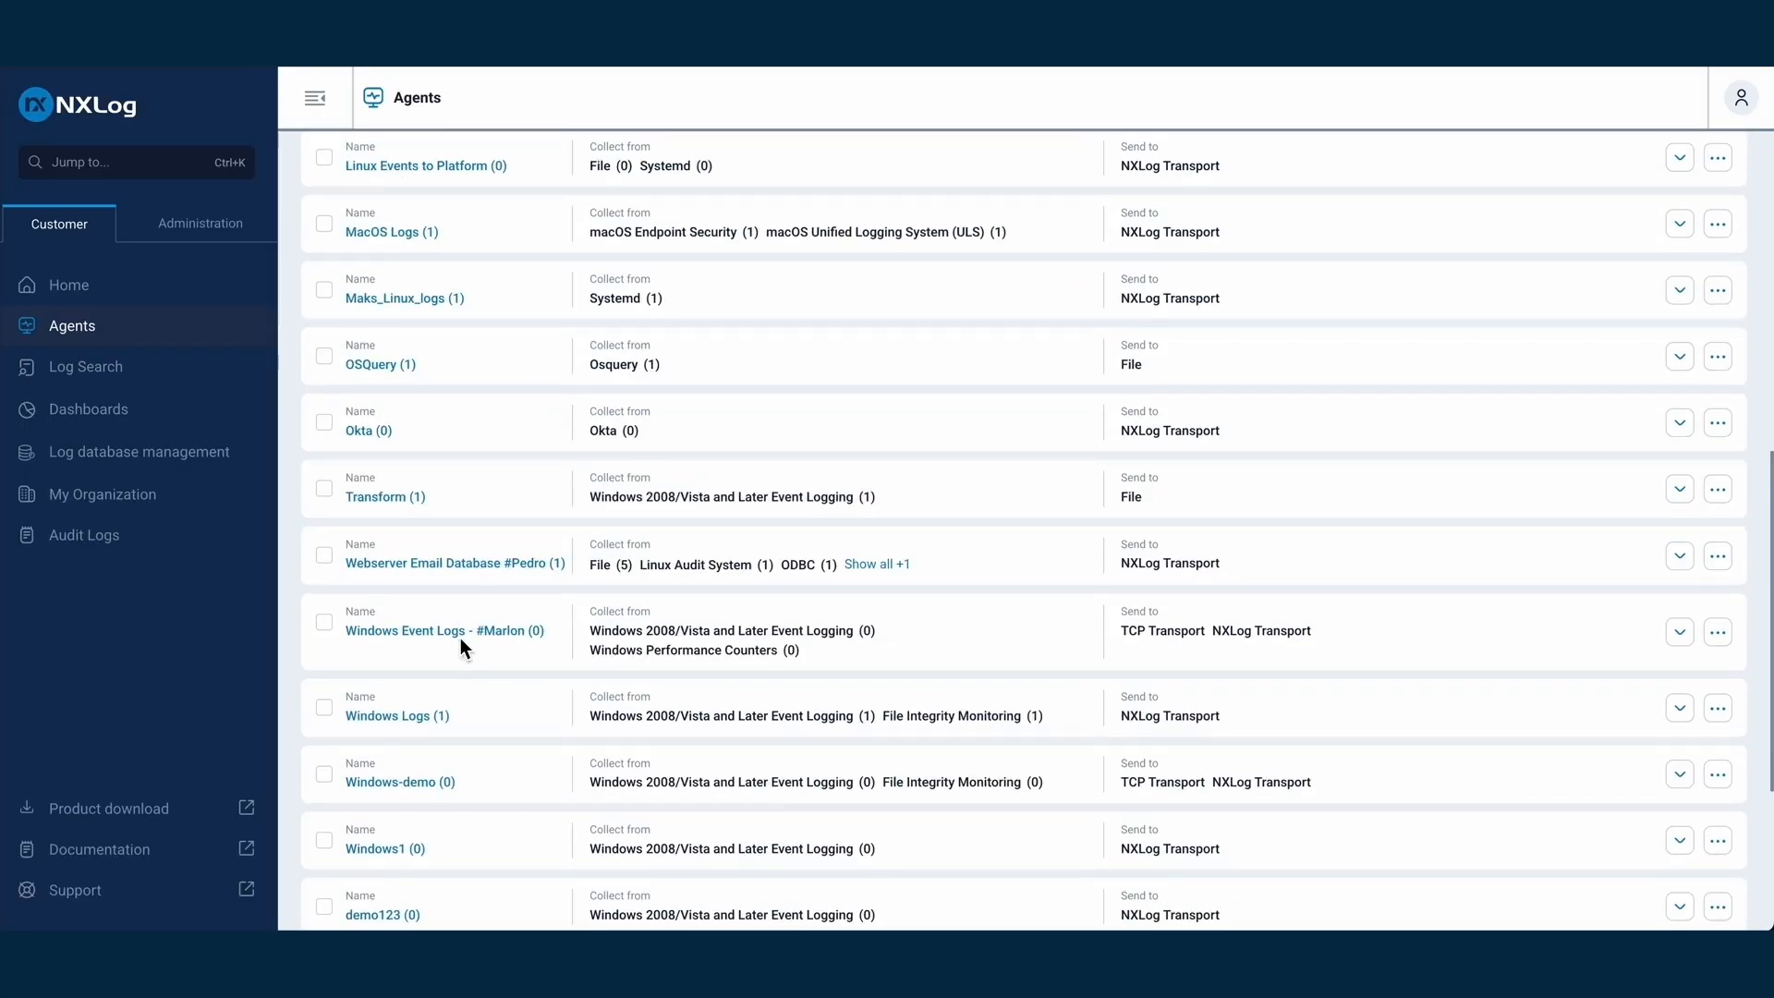
left_click(460, 632)
scroll(1604, 213, "down", 1)
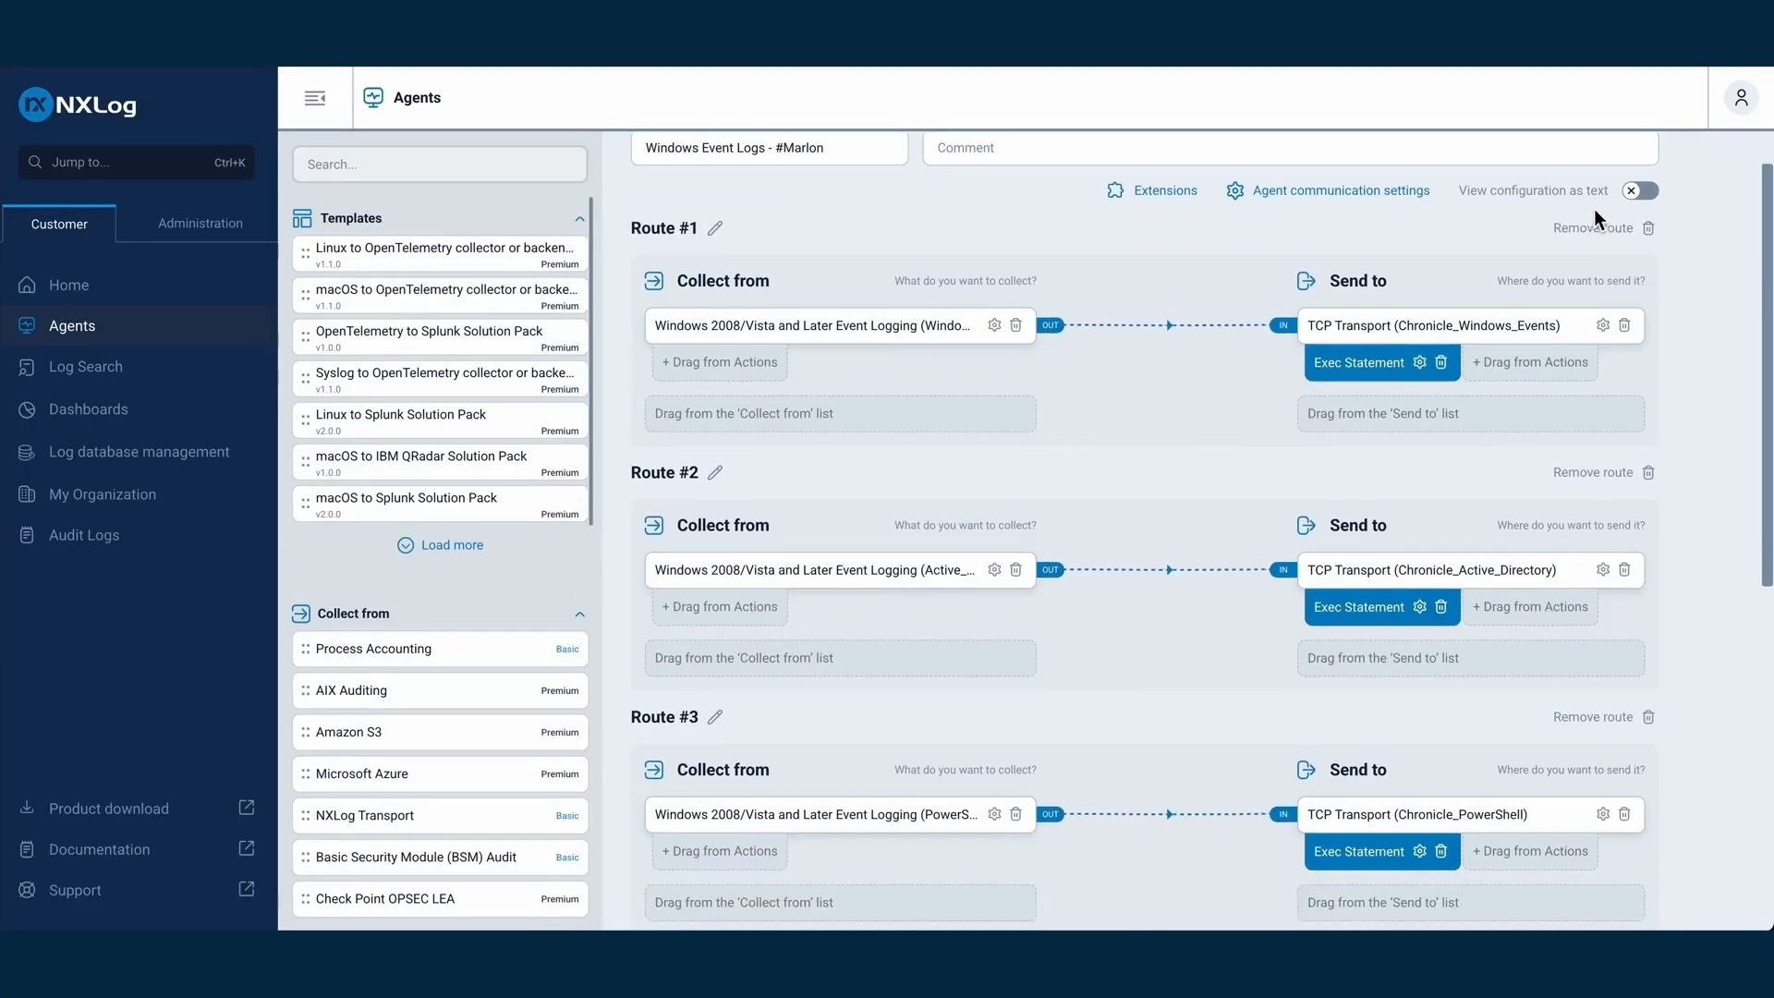
left_click(1645, 192)
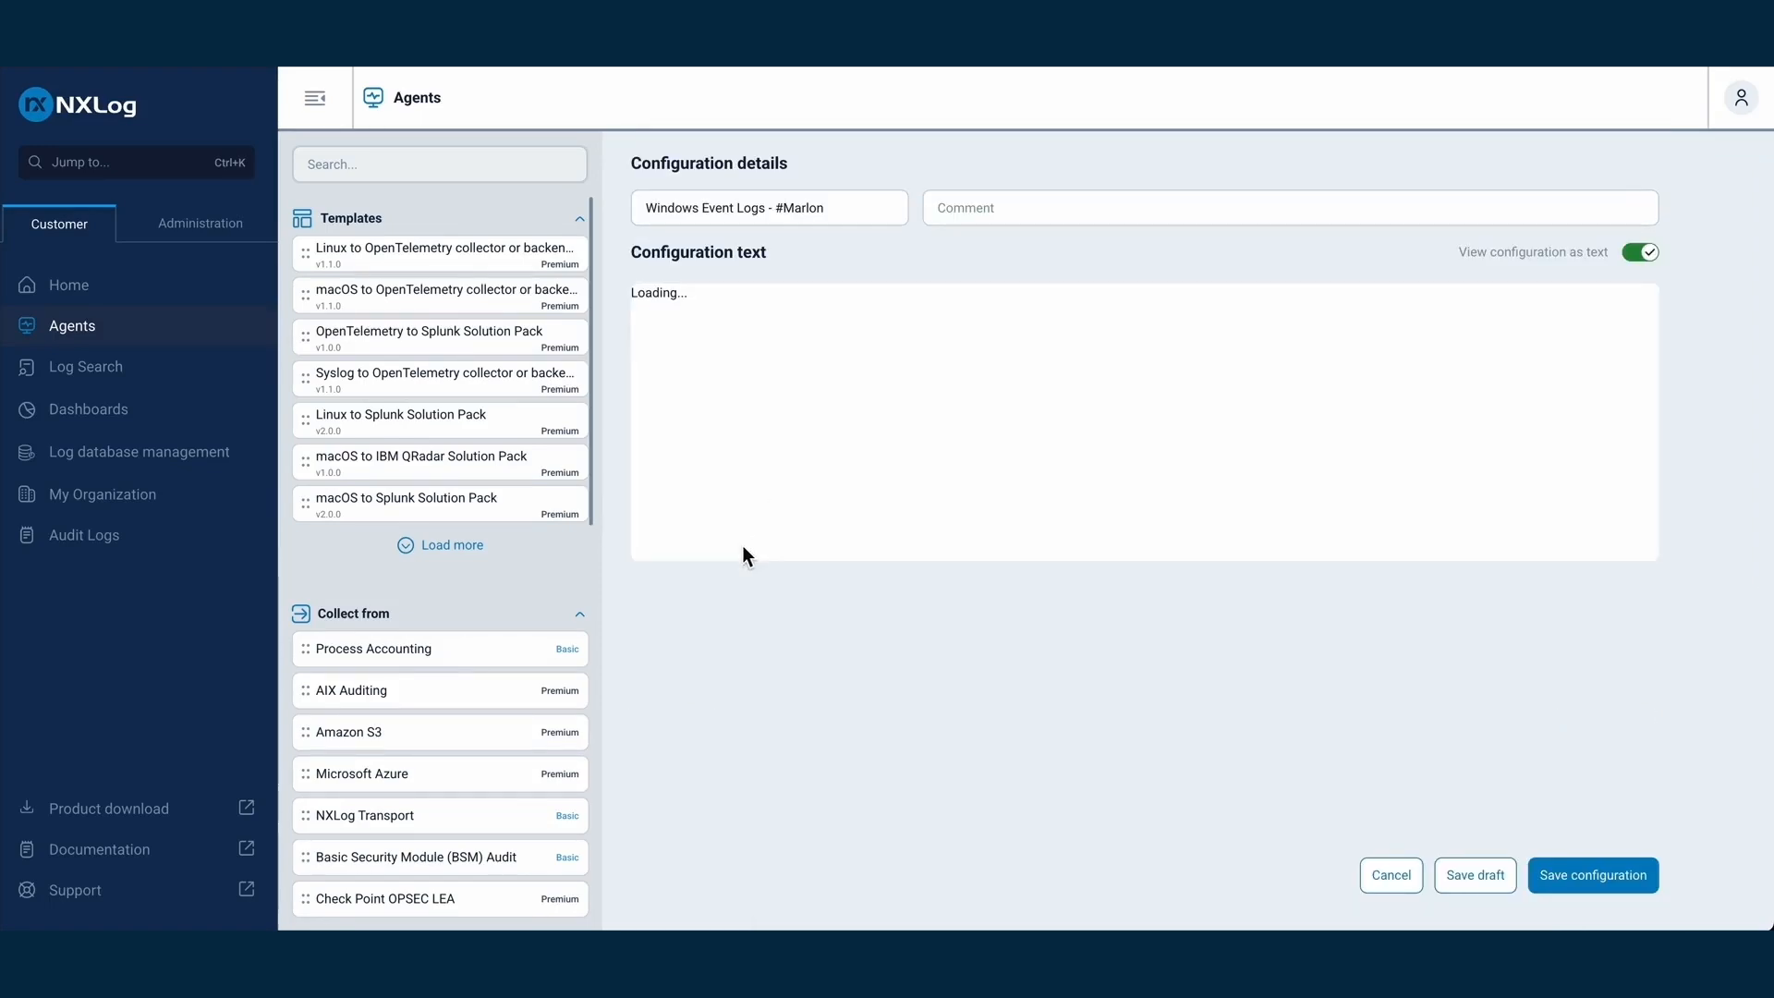
scroll(742, 550, "down", 3)
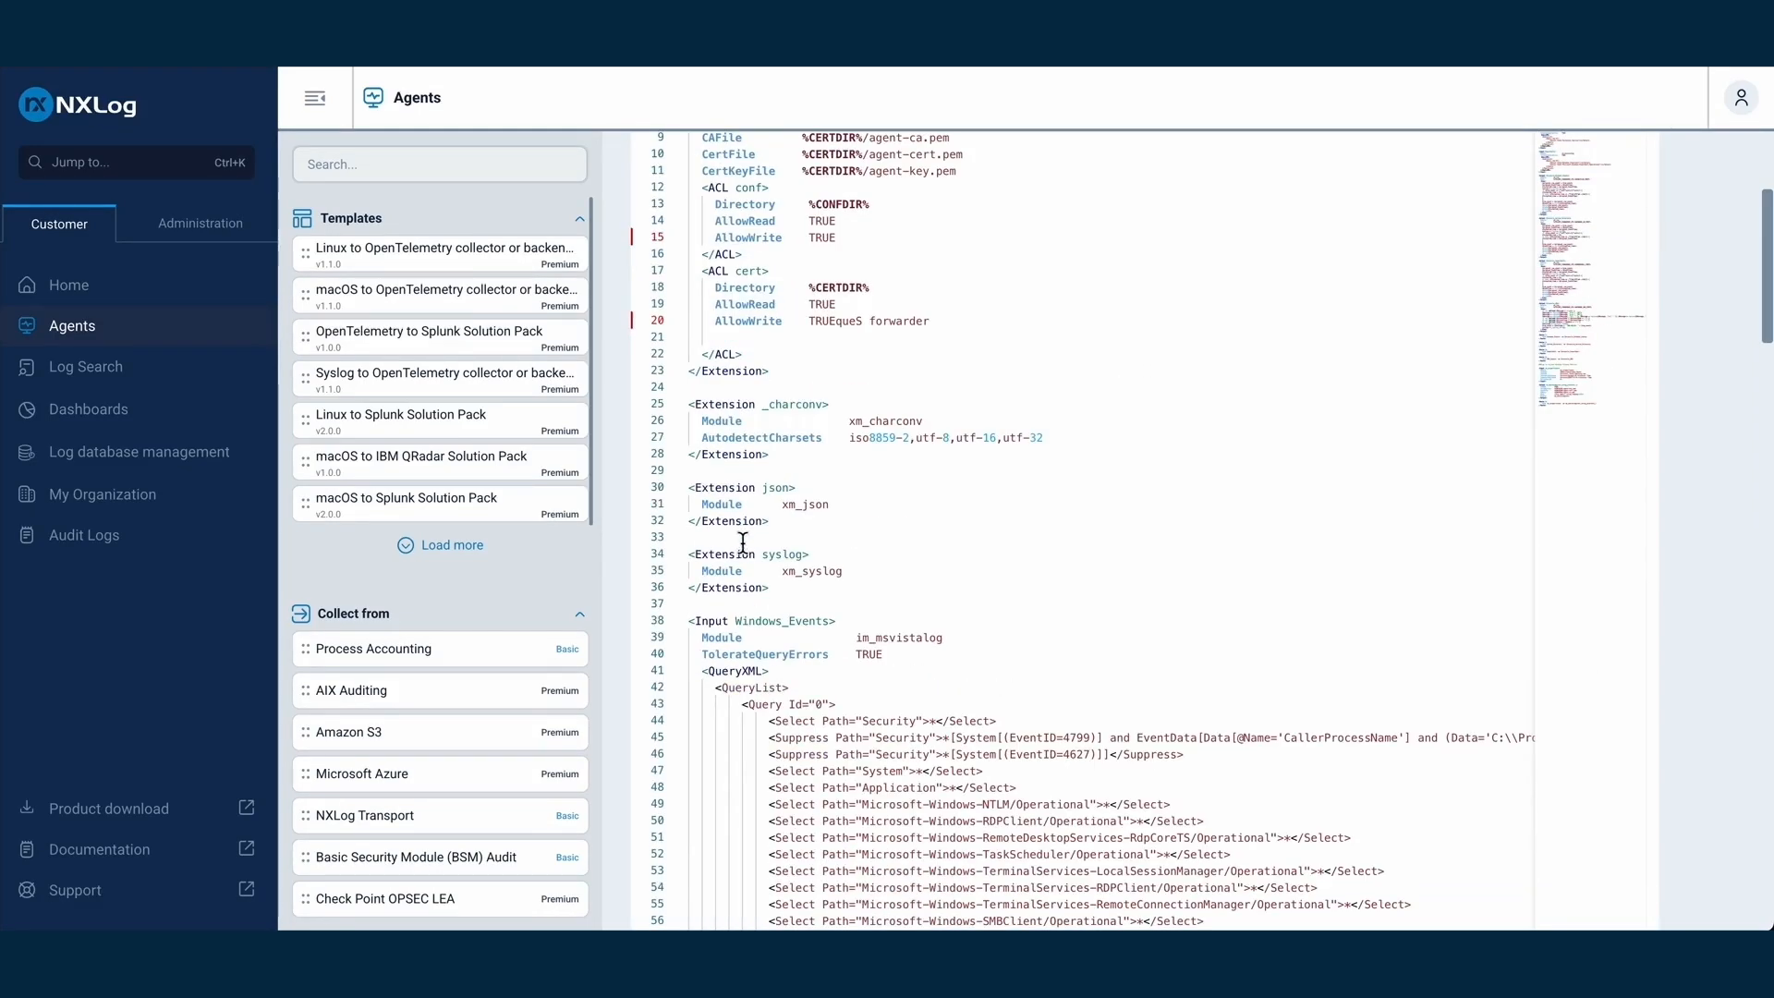
Insert two blank lines above the Windows_Events input block in the configuration text
scroll(987, 407, "down", 3)
key("Return")
key("Return")
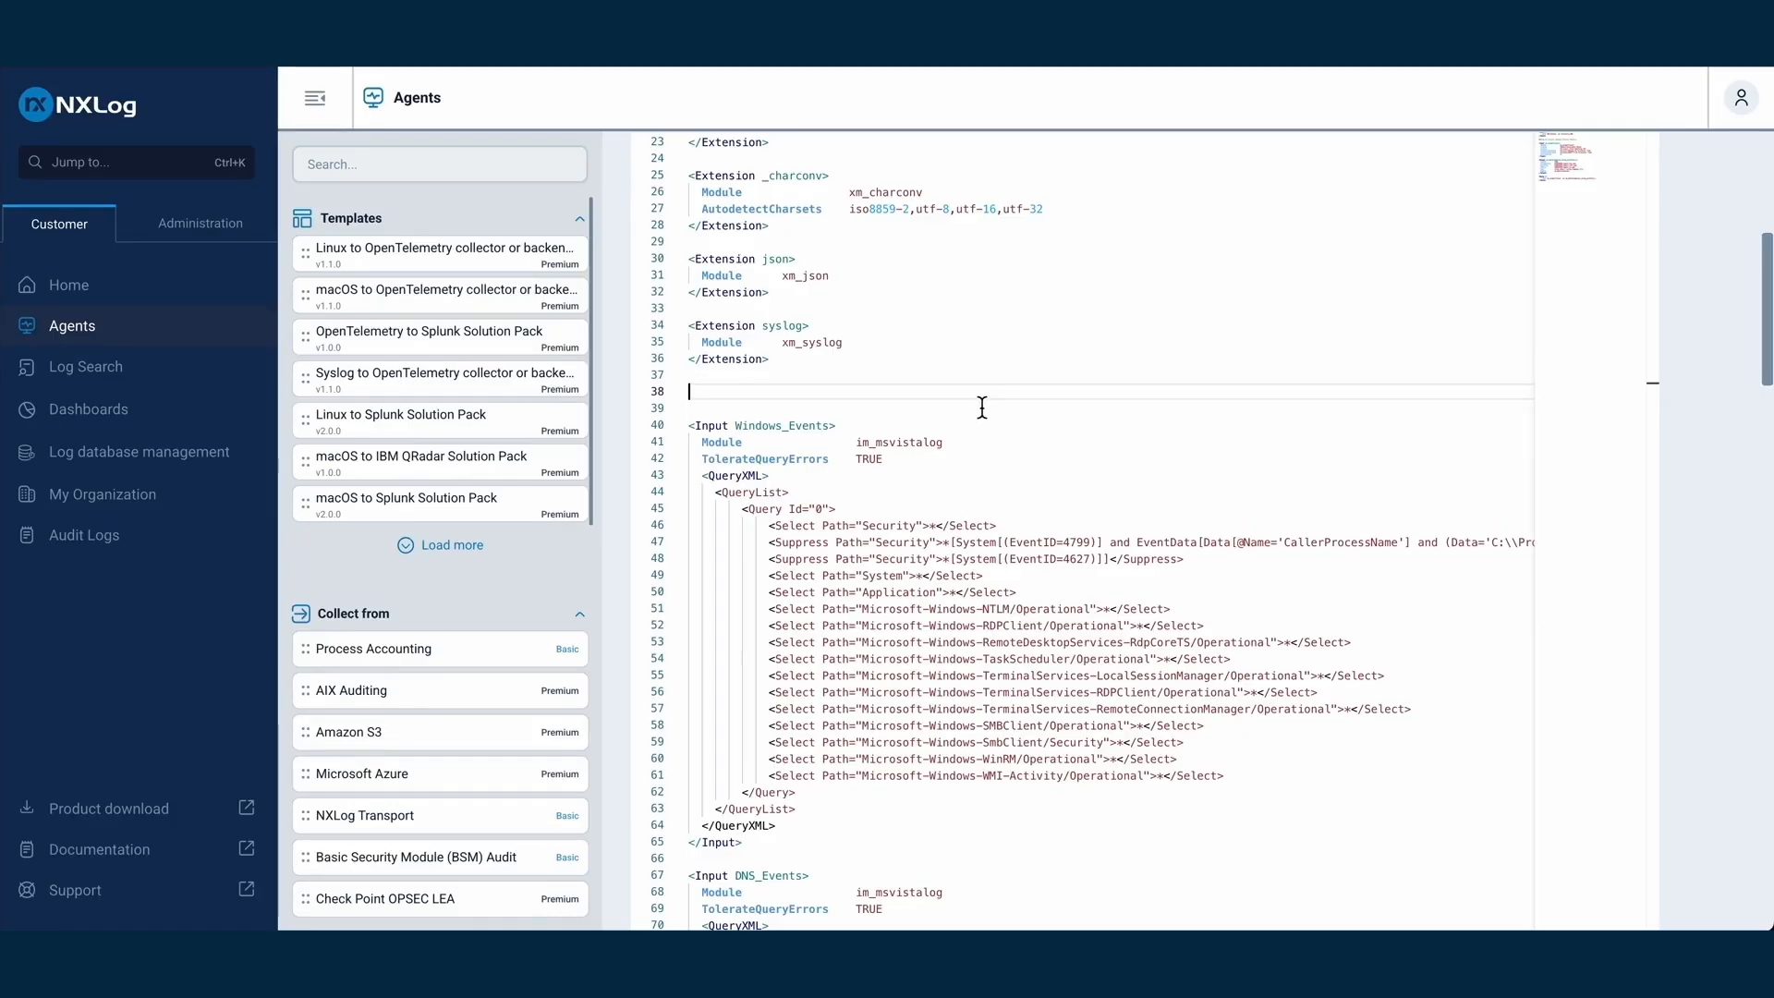
Add an Amazon S3 input block on the blank line above Windows_Events and check the warning on its opening line
scroll(435, 507, "down", 2)
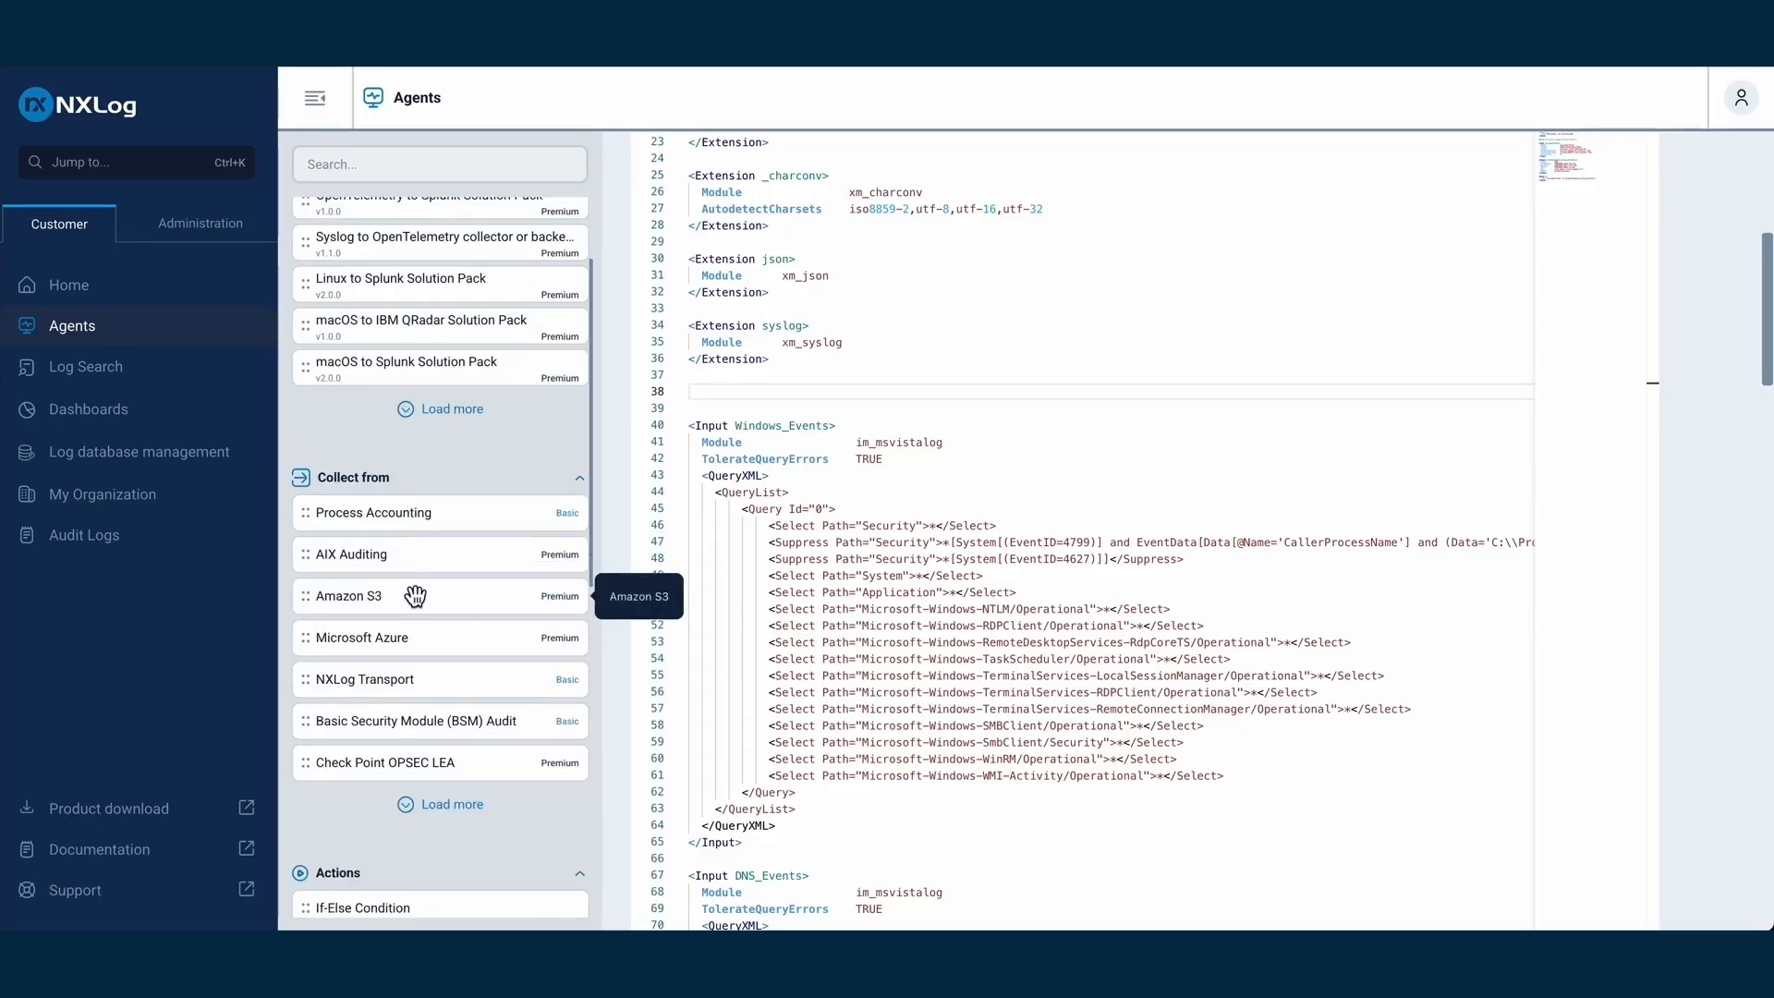
left_click_drag(403, 605, 784, 394)
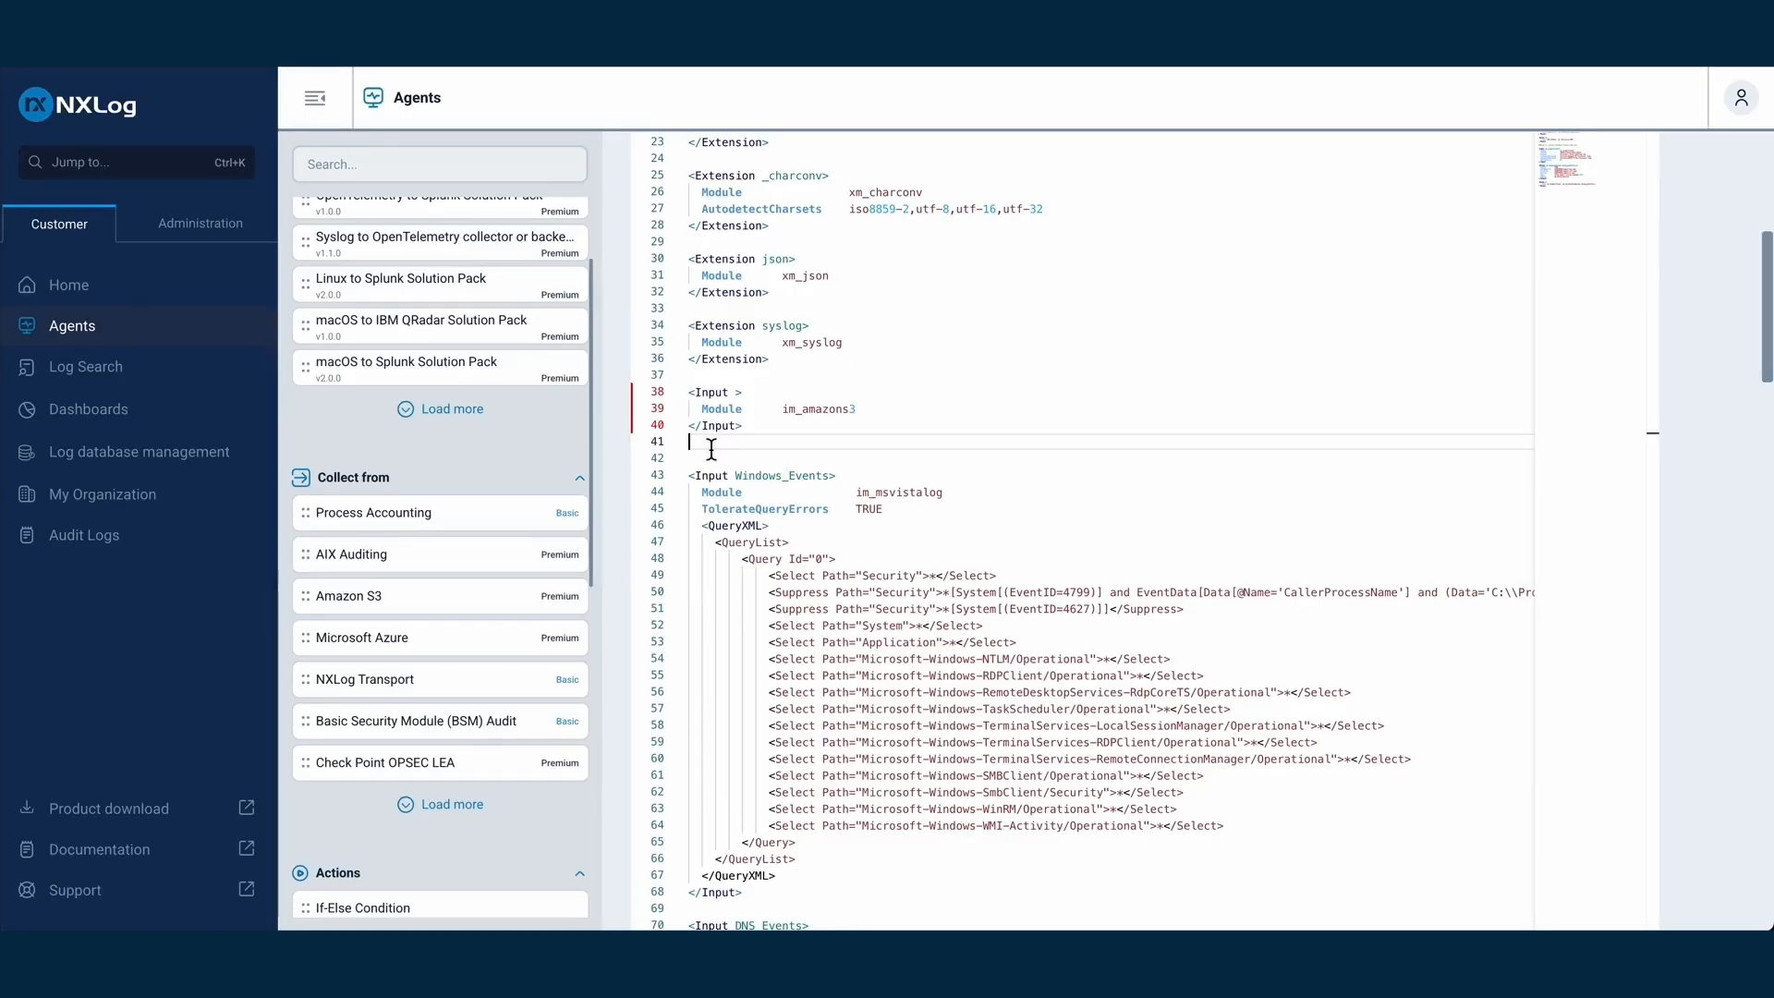
mouse_move(660, 418)
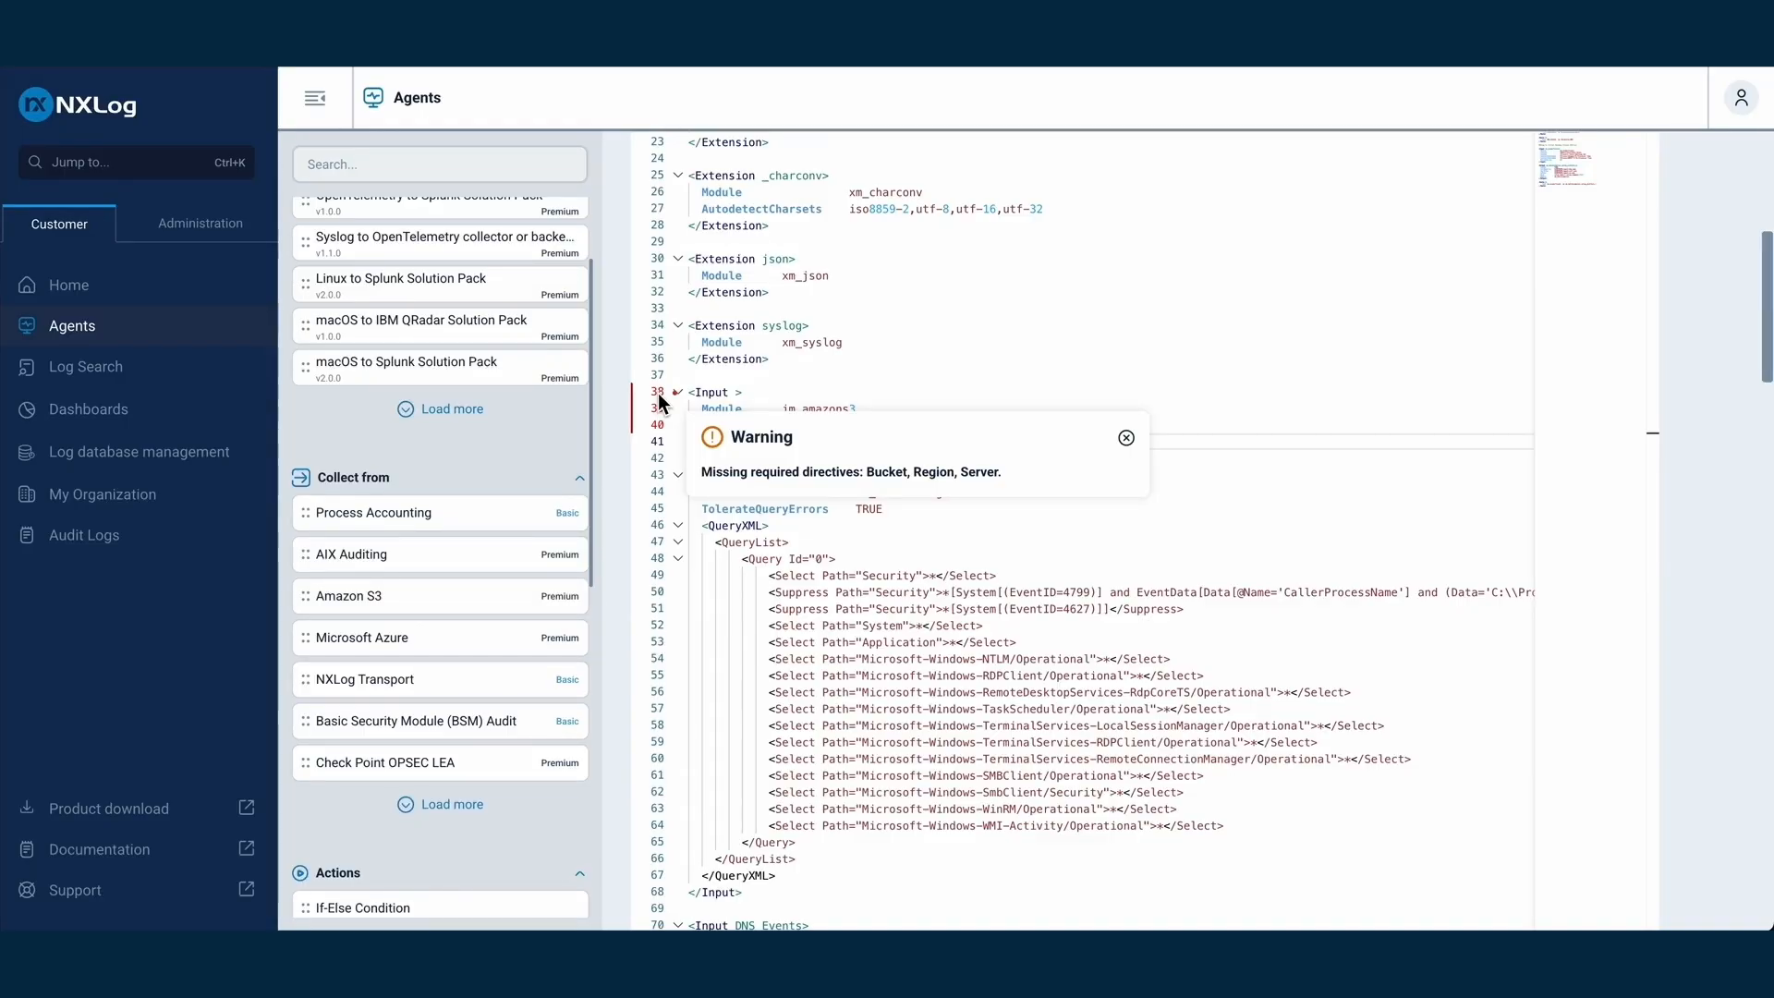
Replace the Amazon S3 input block above Windows_Events with a new Input block named Files
left_click_drag(859, 373, 723, 530)
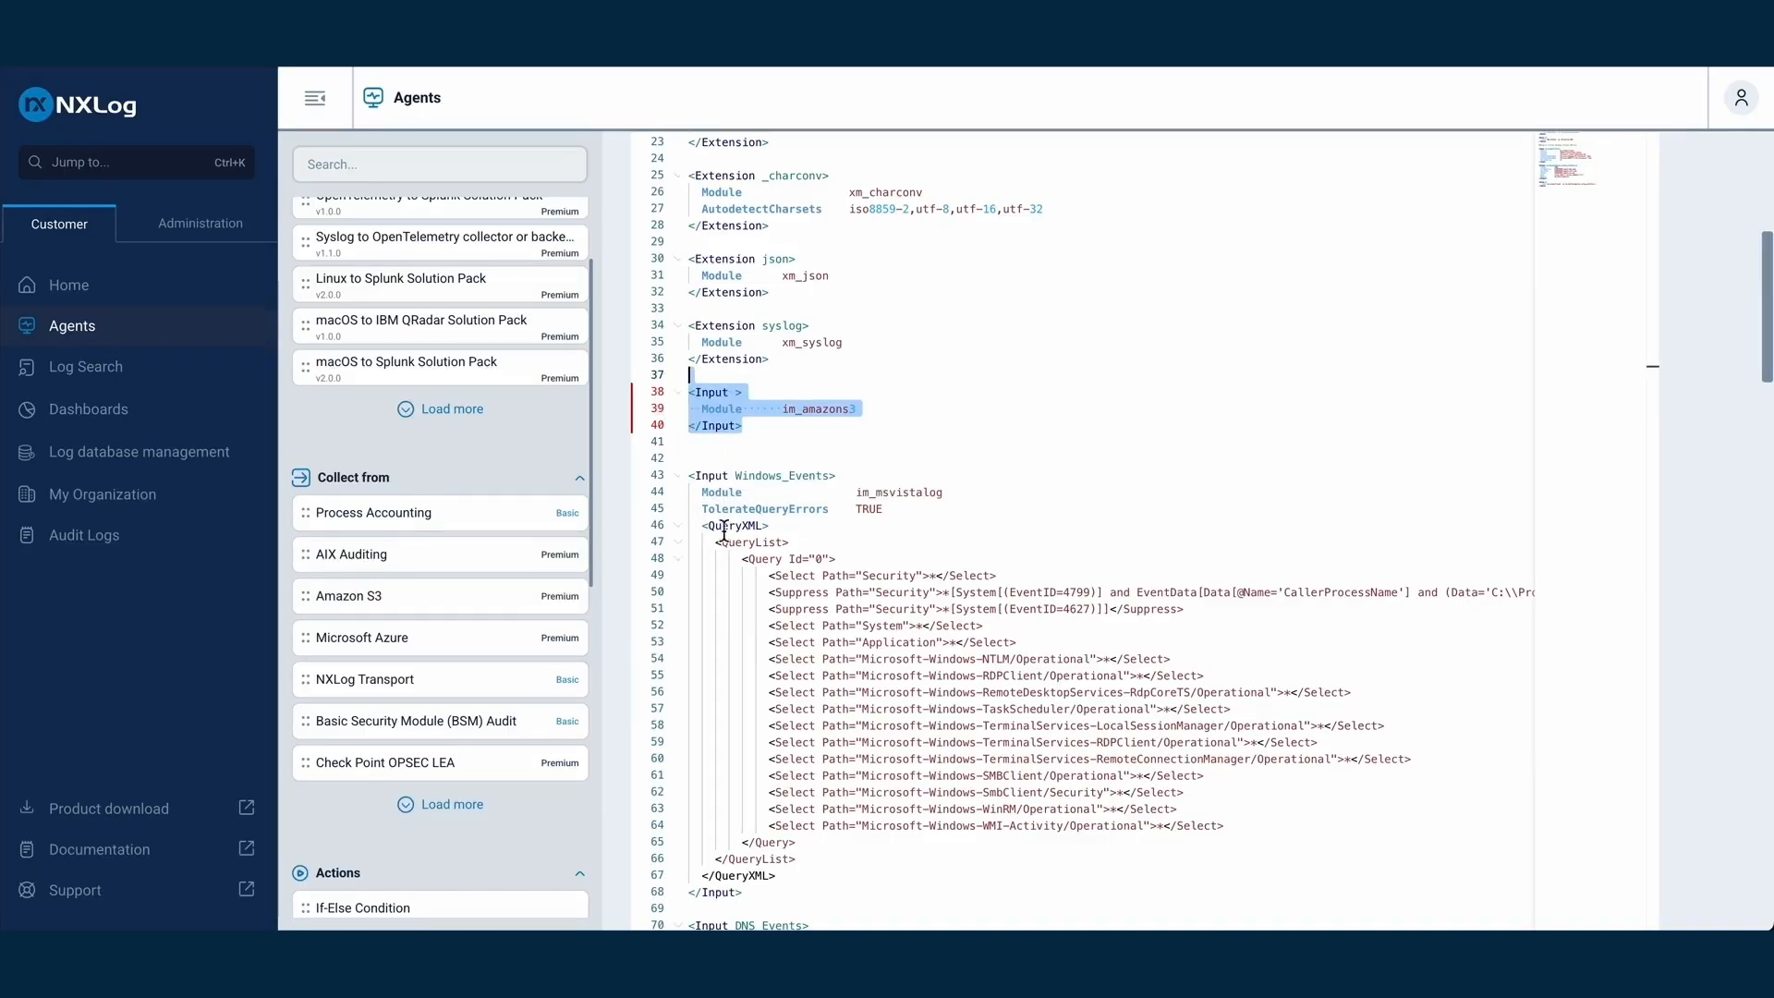
key("BackSpace")
key("Down")
type("<")
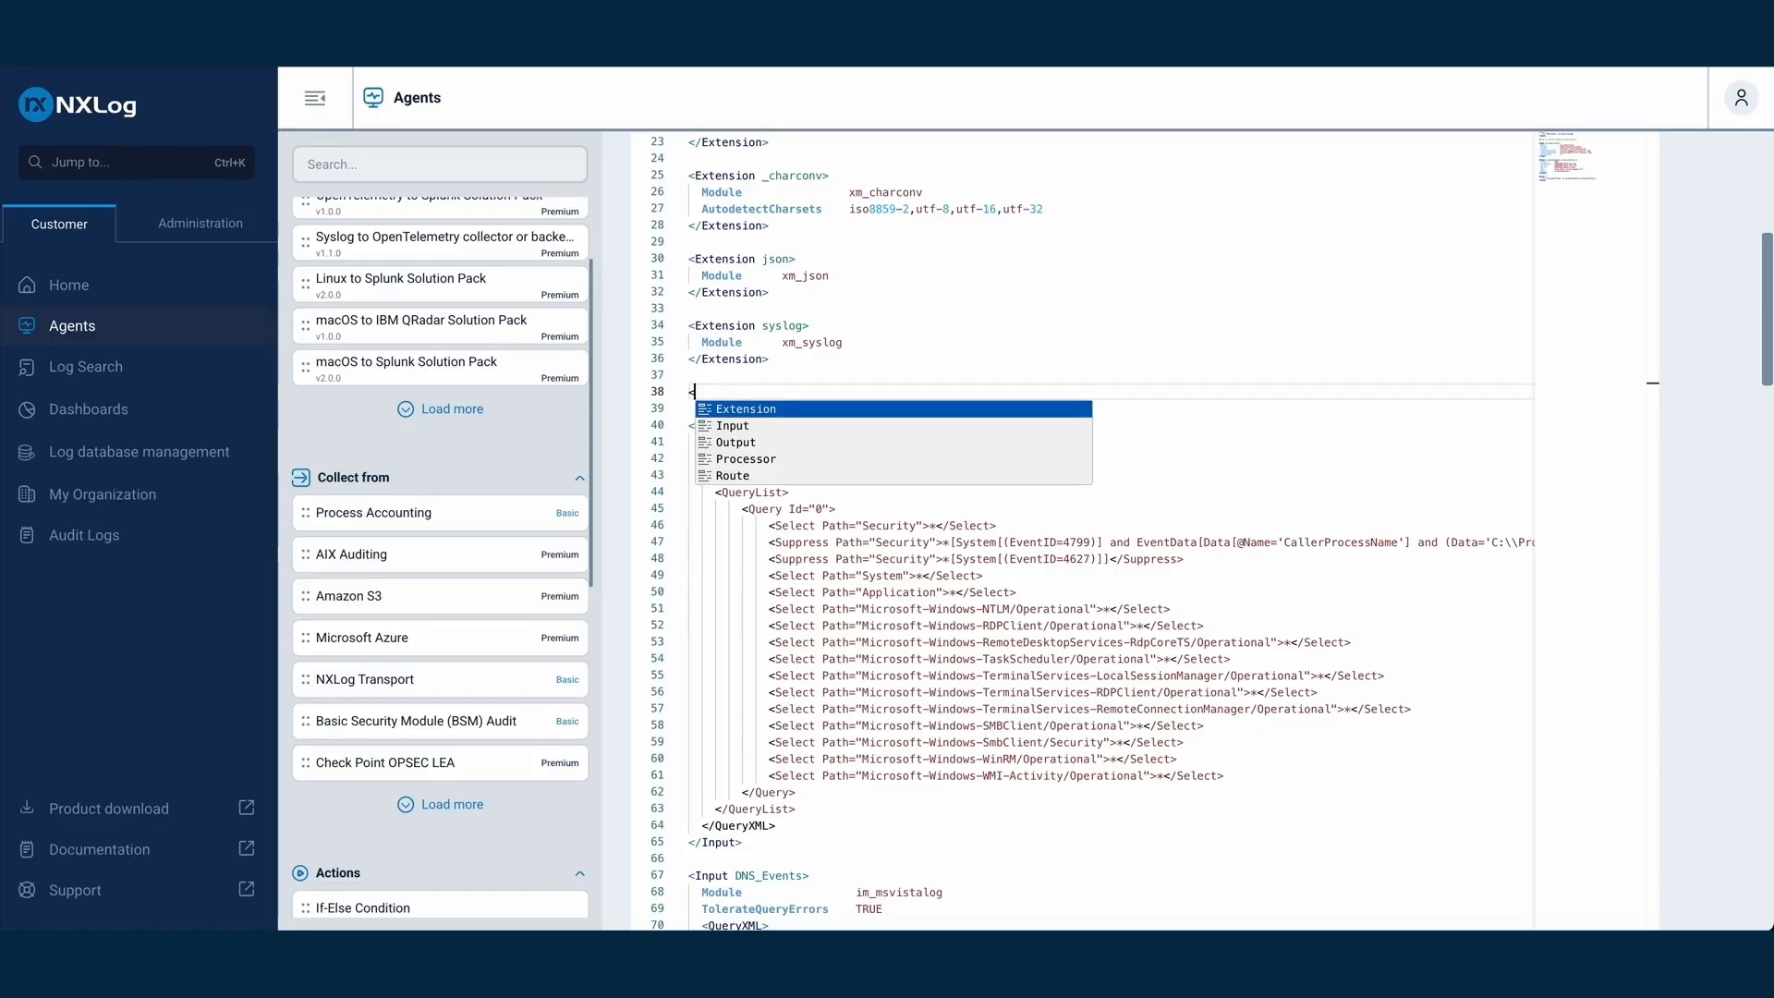
key("Down")
key("Return")
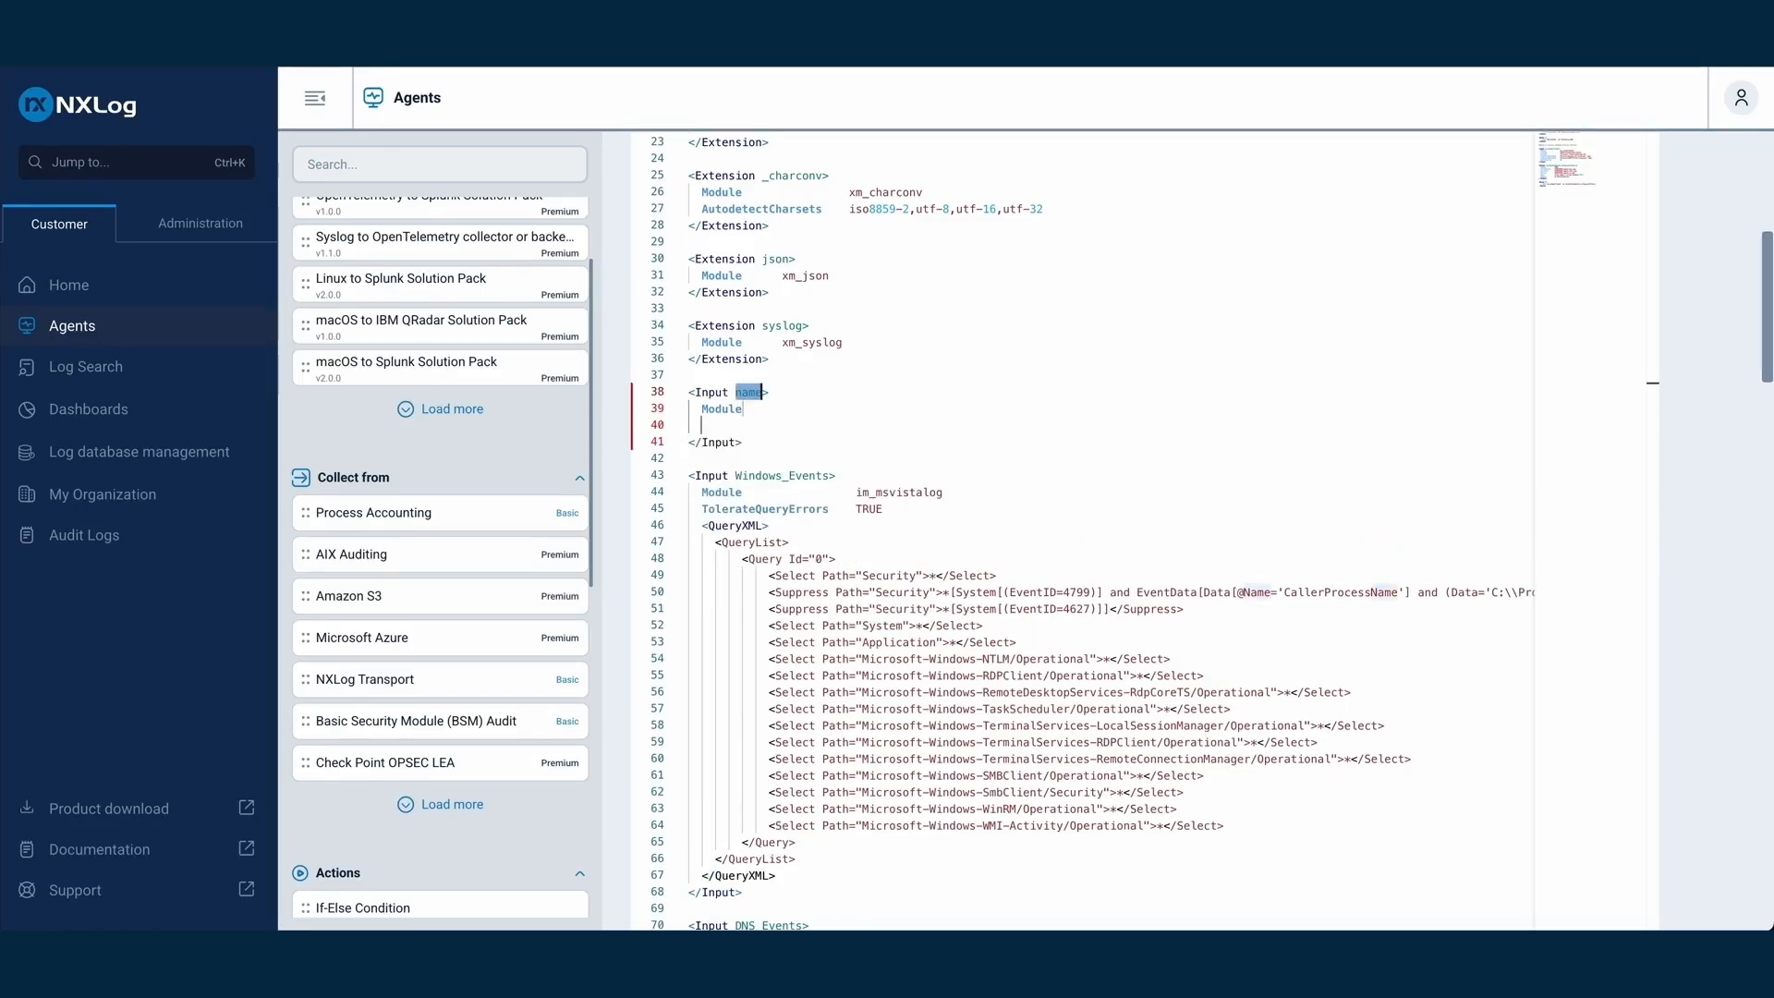
type("file")
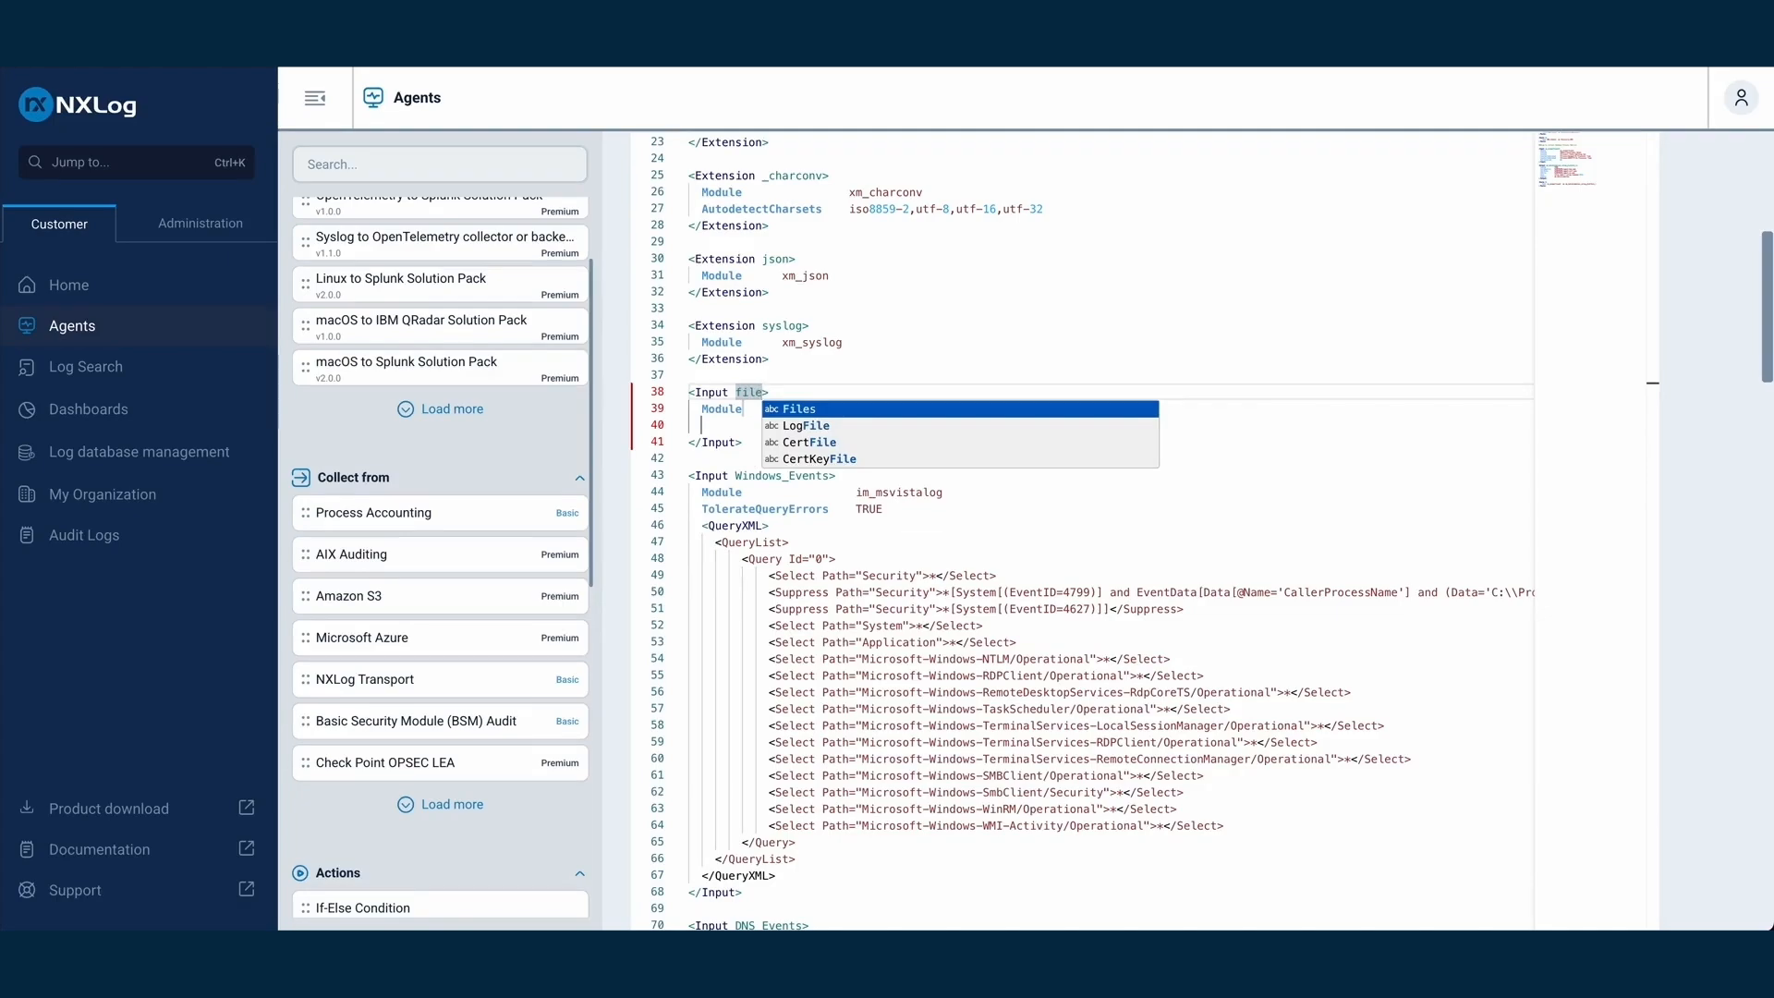
key("Return")
Set the module of the Files input block to im_file from the suggested modules
key("Tab")
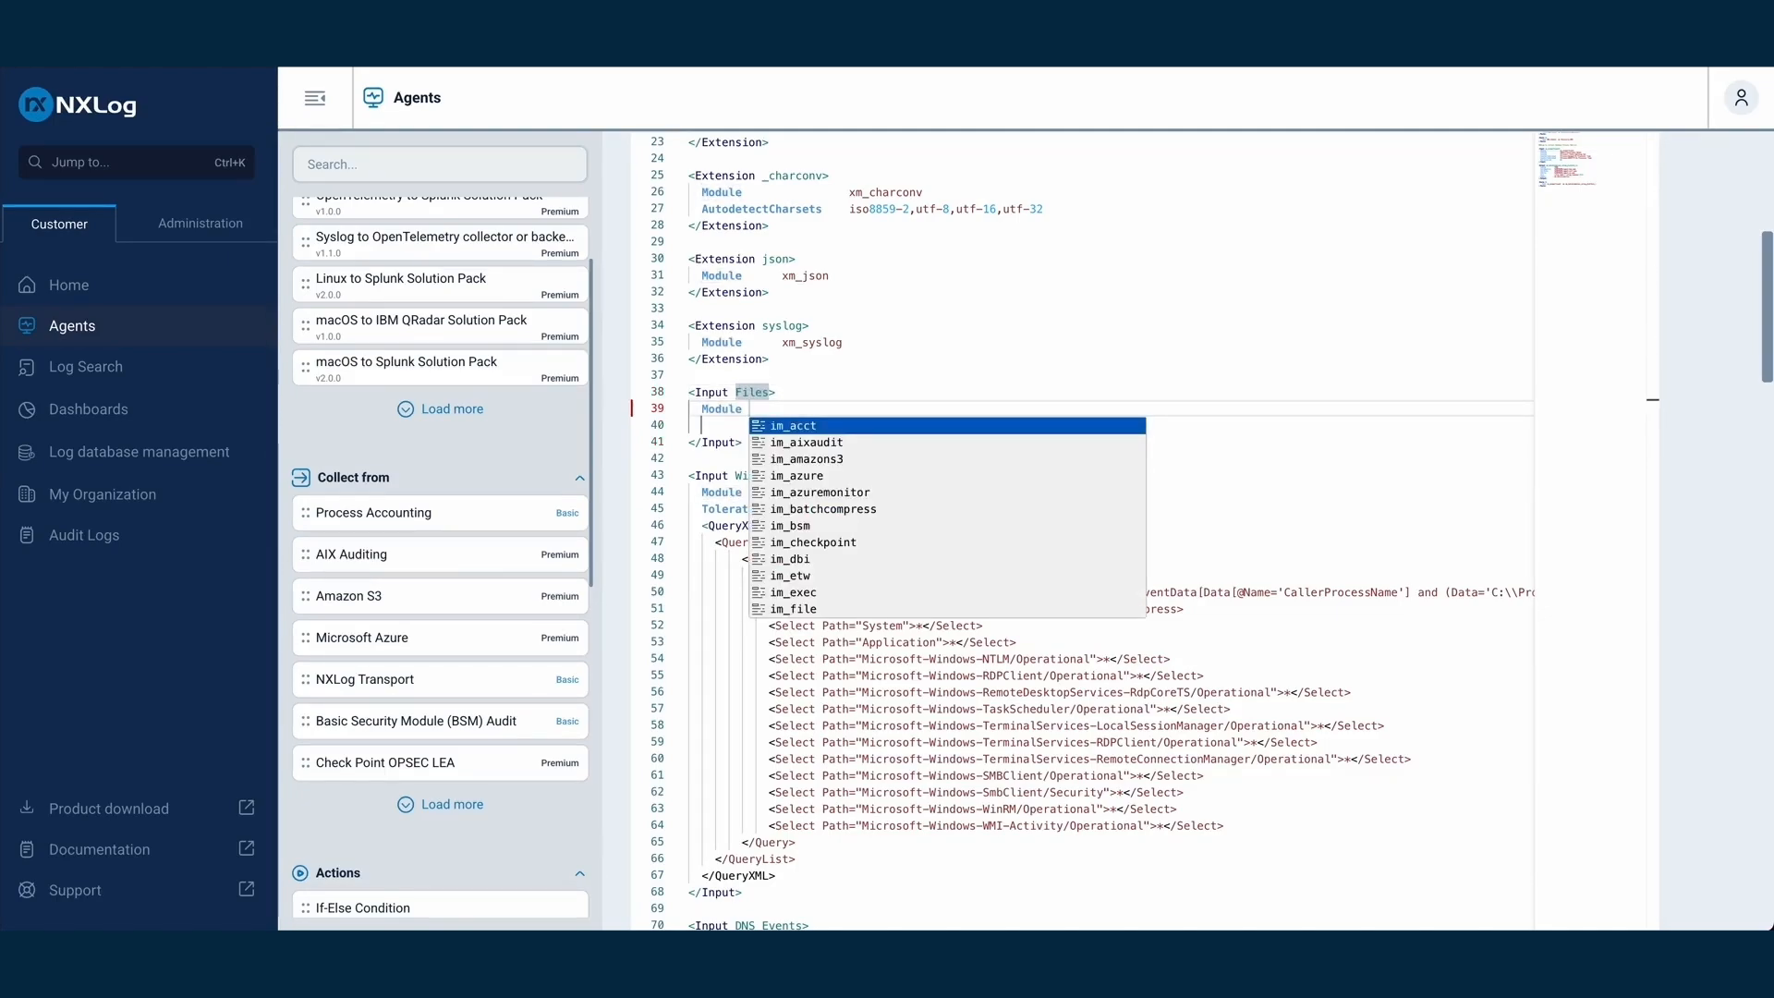
key("Down")
key("Down")
key("Down")
key("Down")
key("Down")
key("Down")
key("Down")
key("Down")
key("Down")
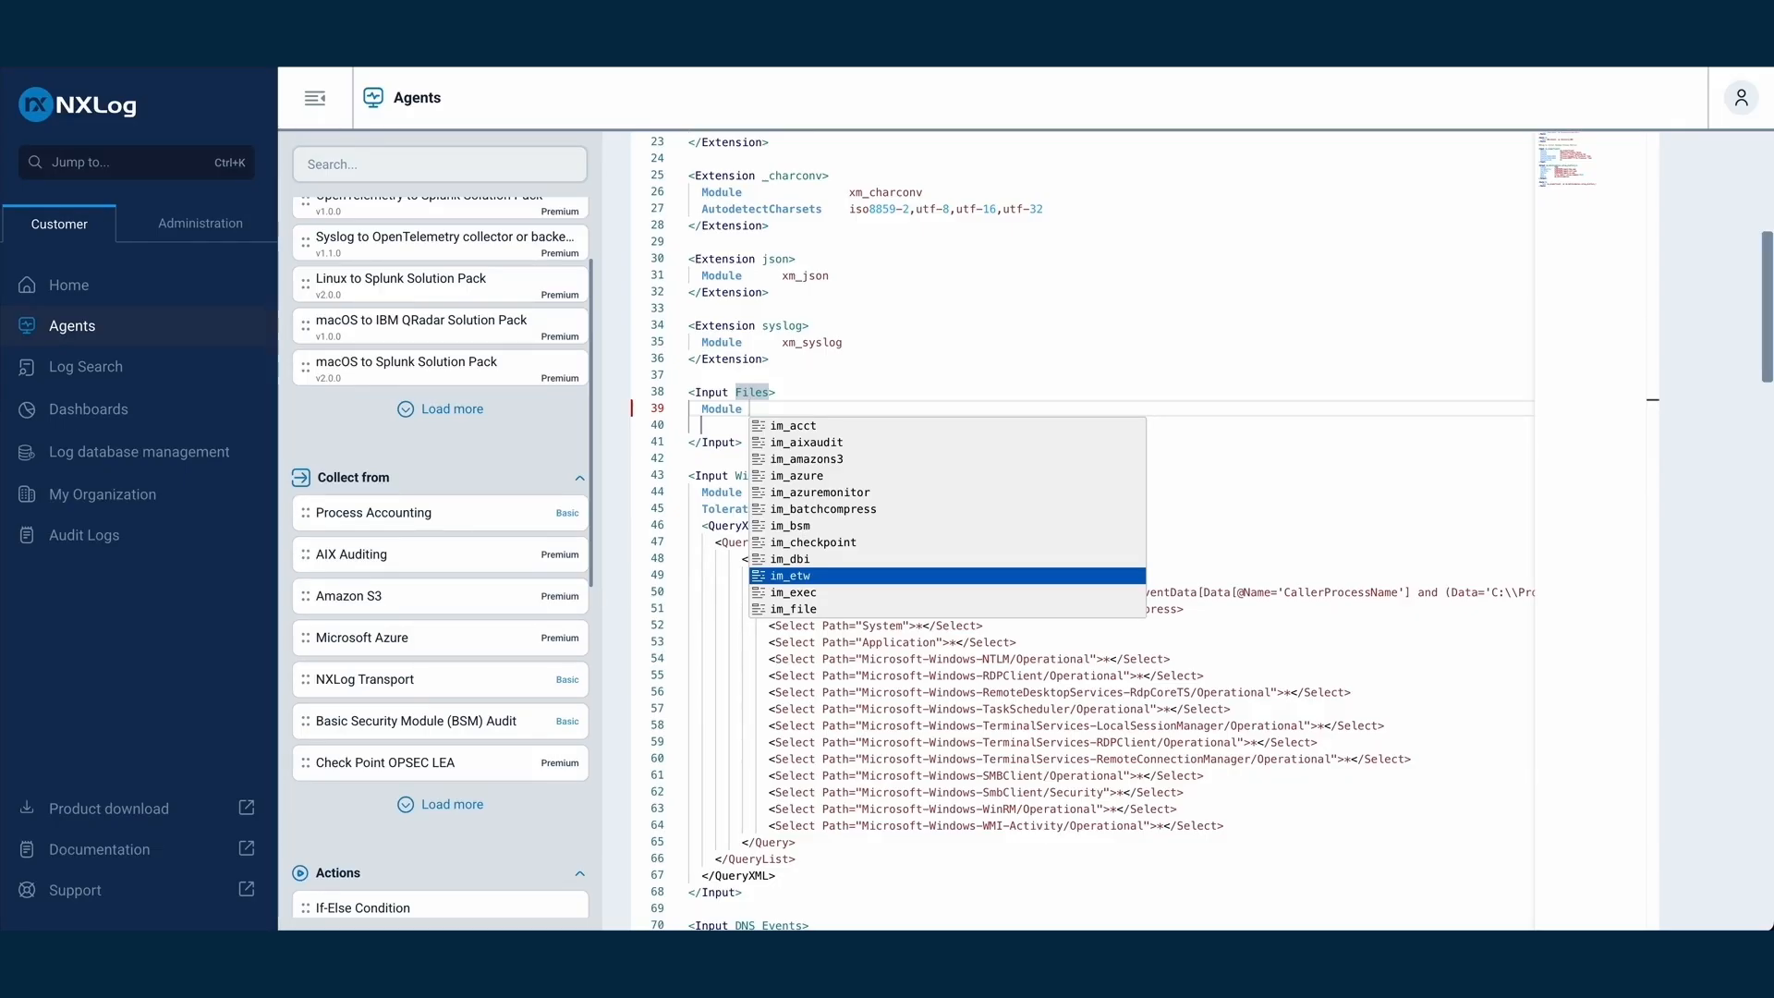
key("Down")
key("Down")
key("Return")
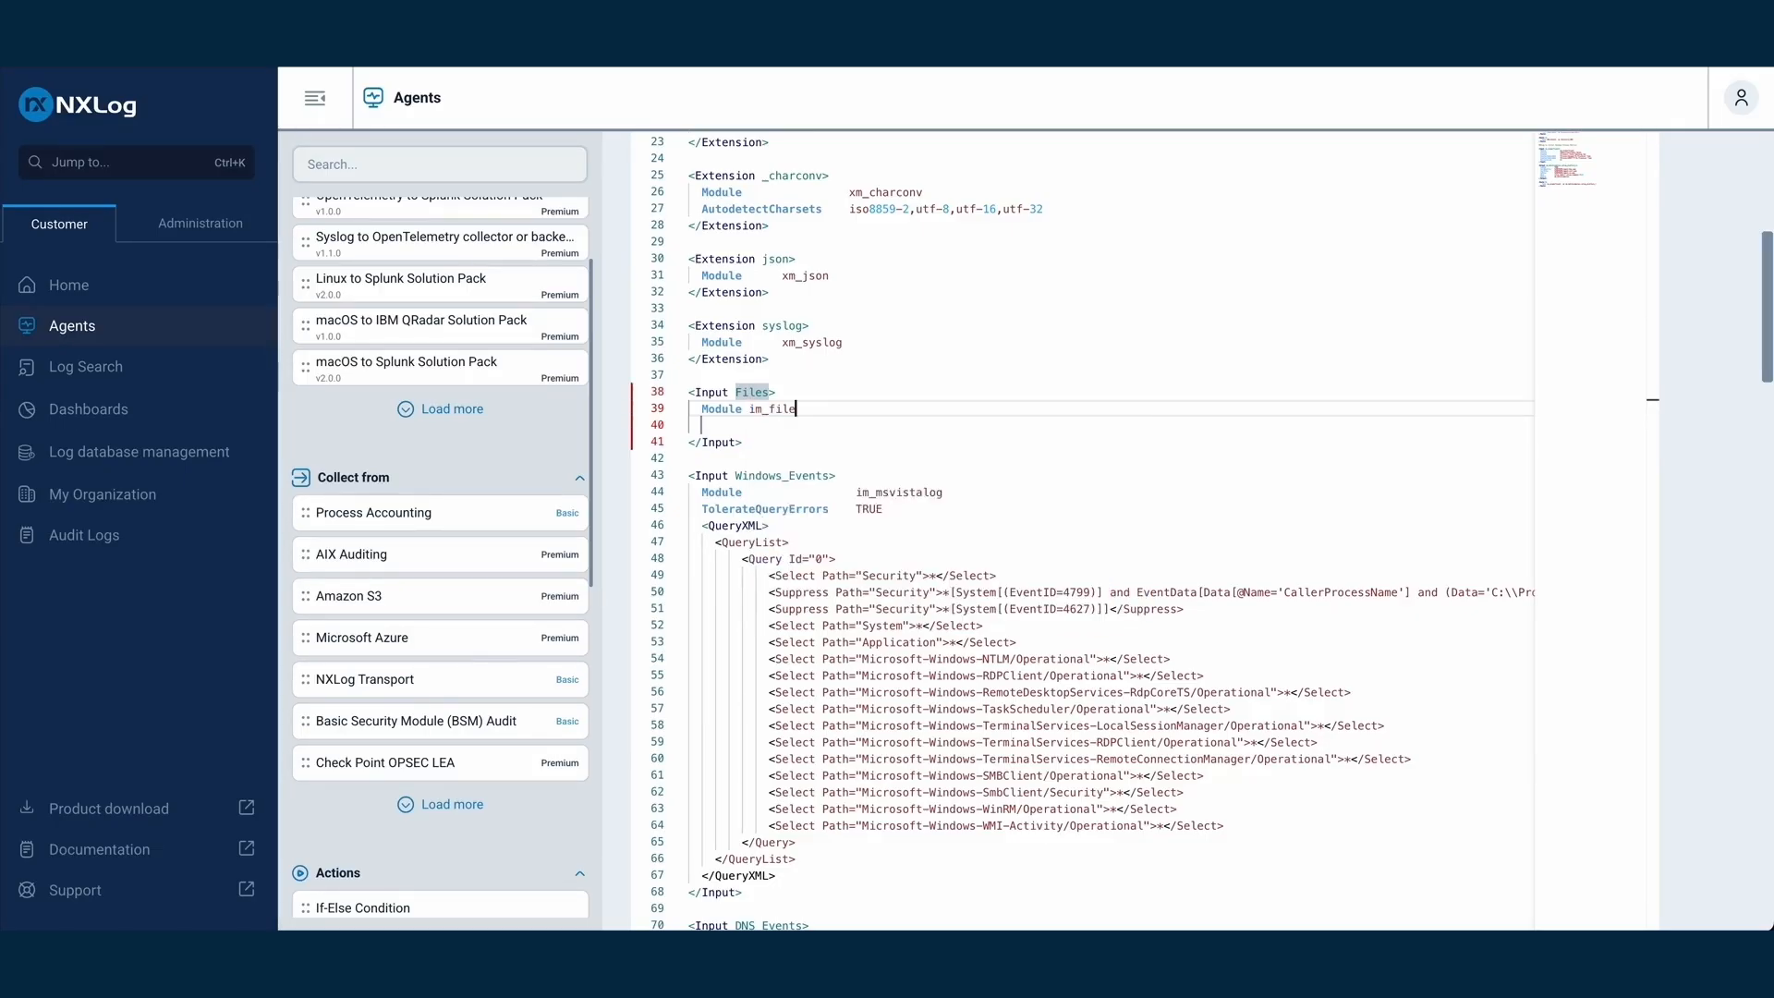
Add a File directive with the path "/opt/nxlog" to the Files input block
key("Down")
type("Fi")
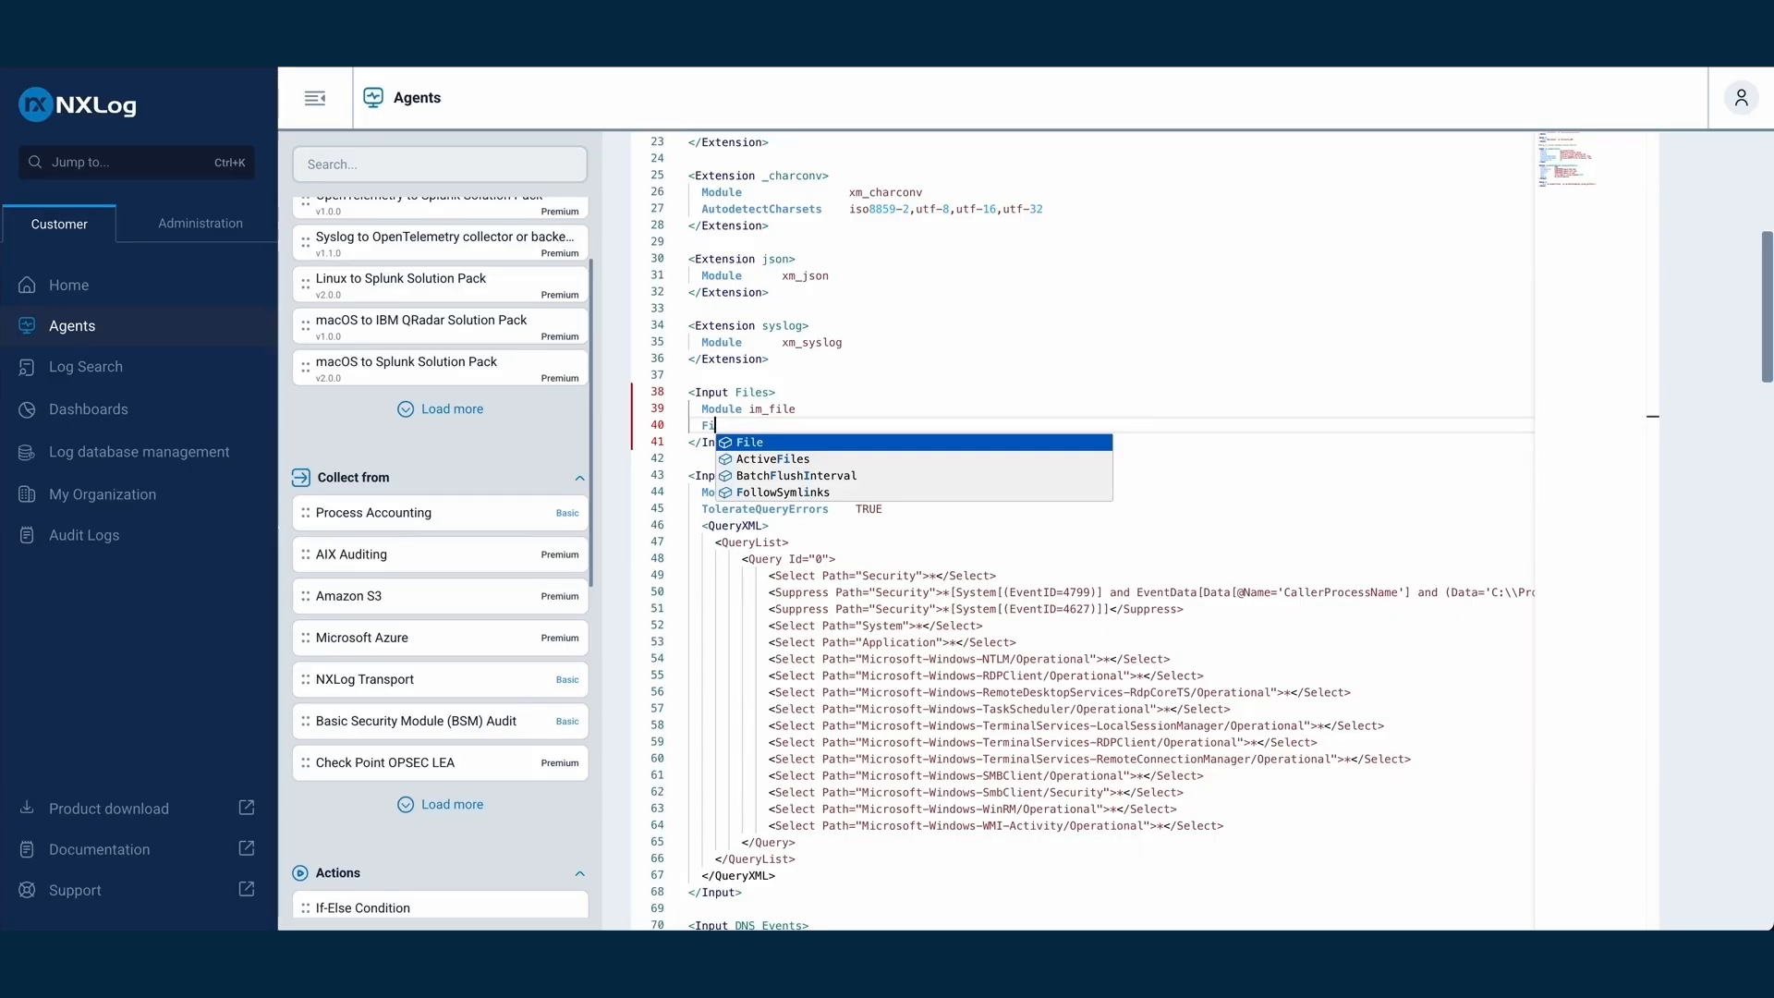
key("Return")
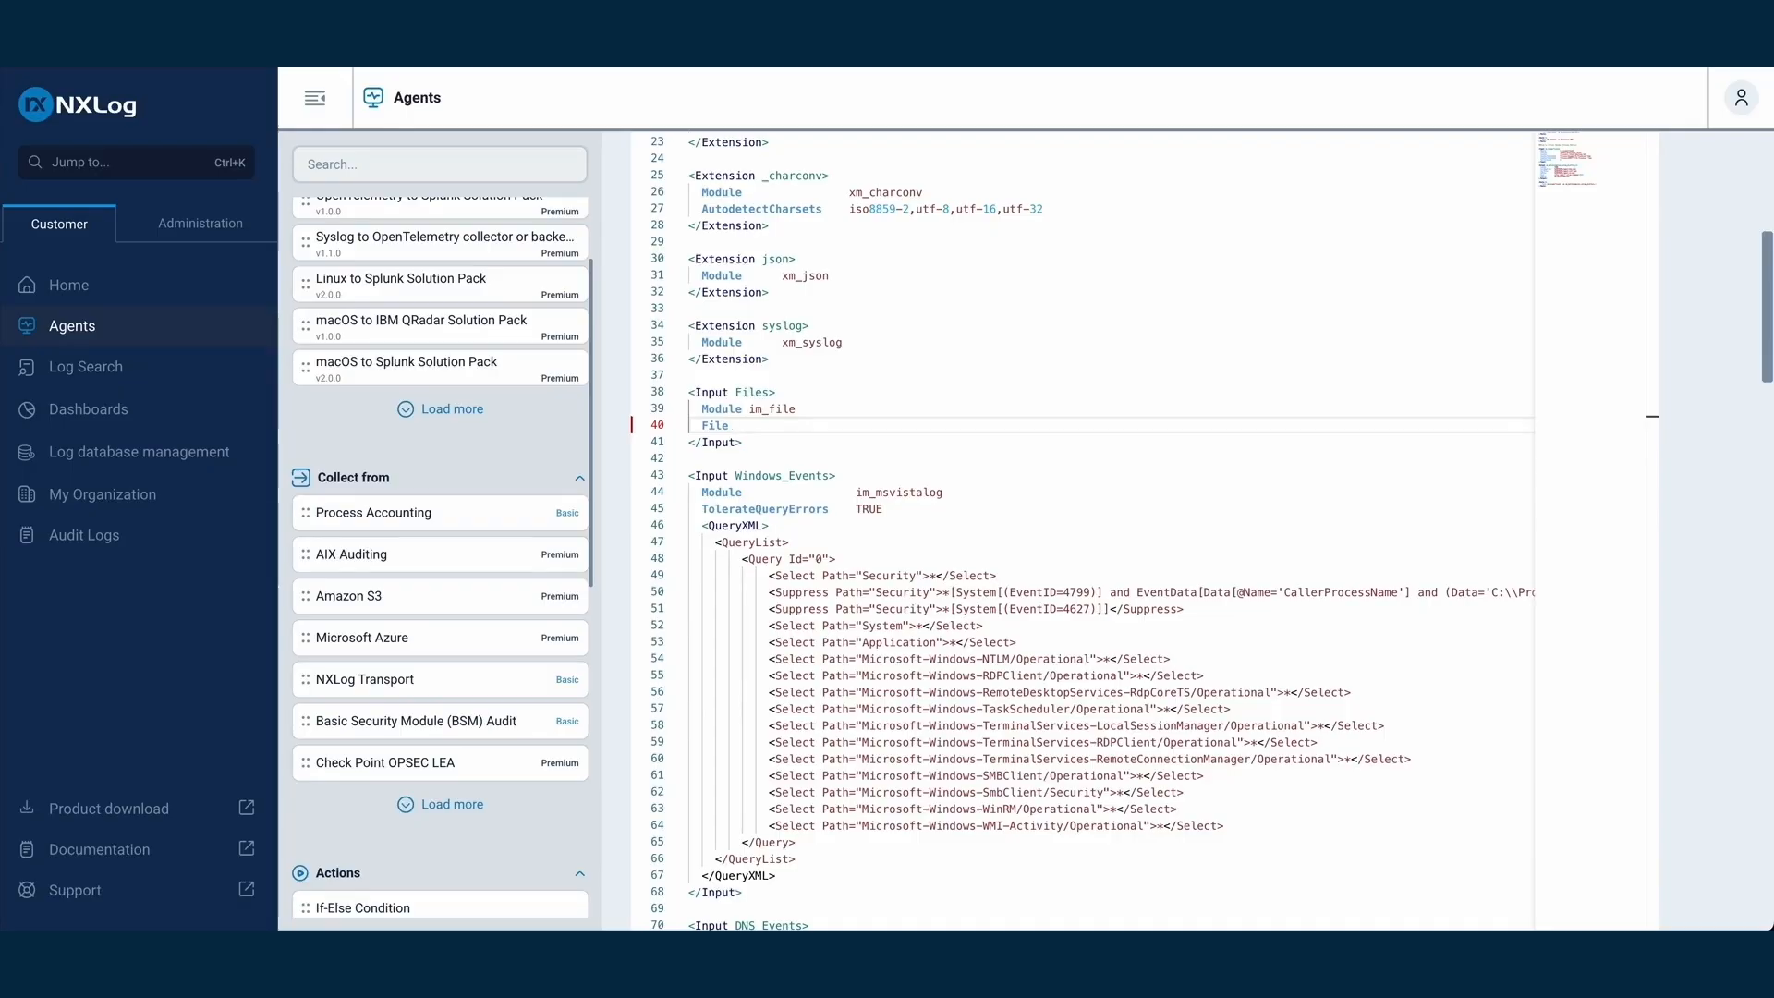
type("\"/opt/nxlog")
type("\"")
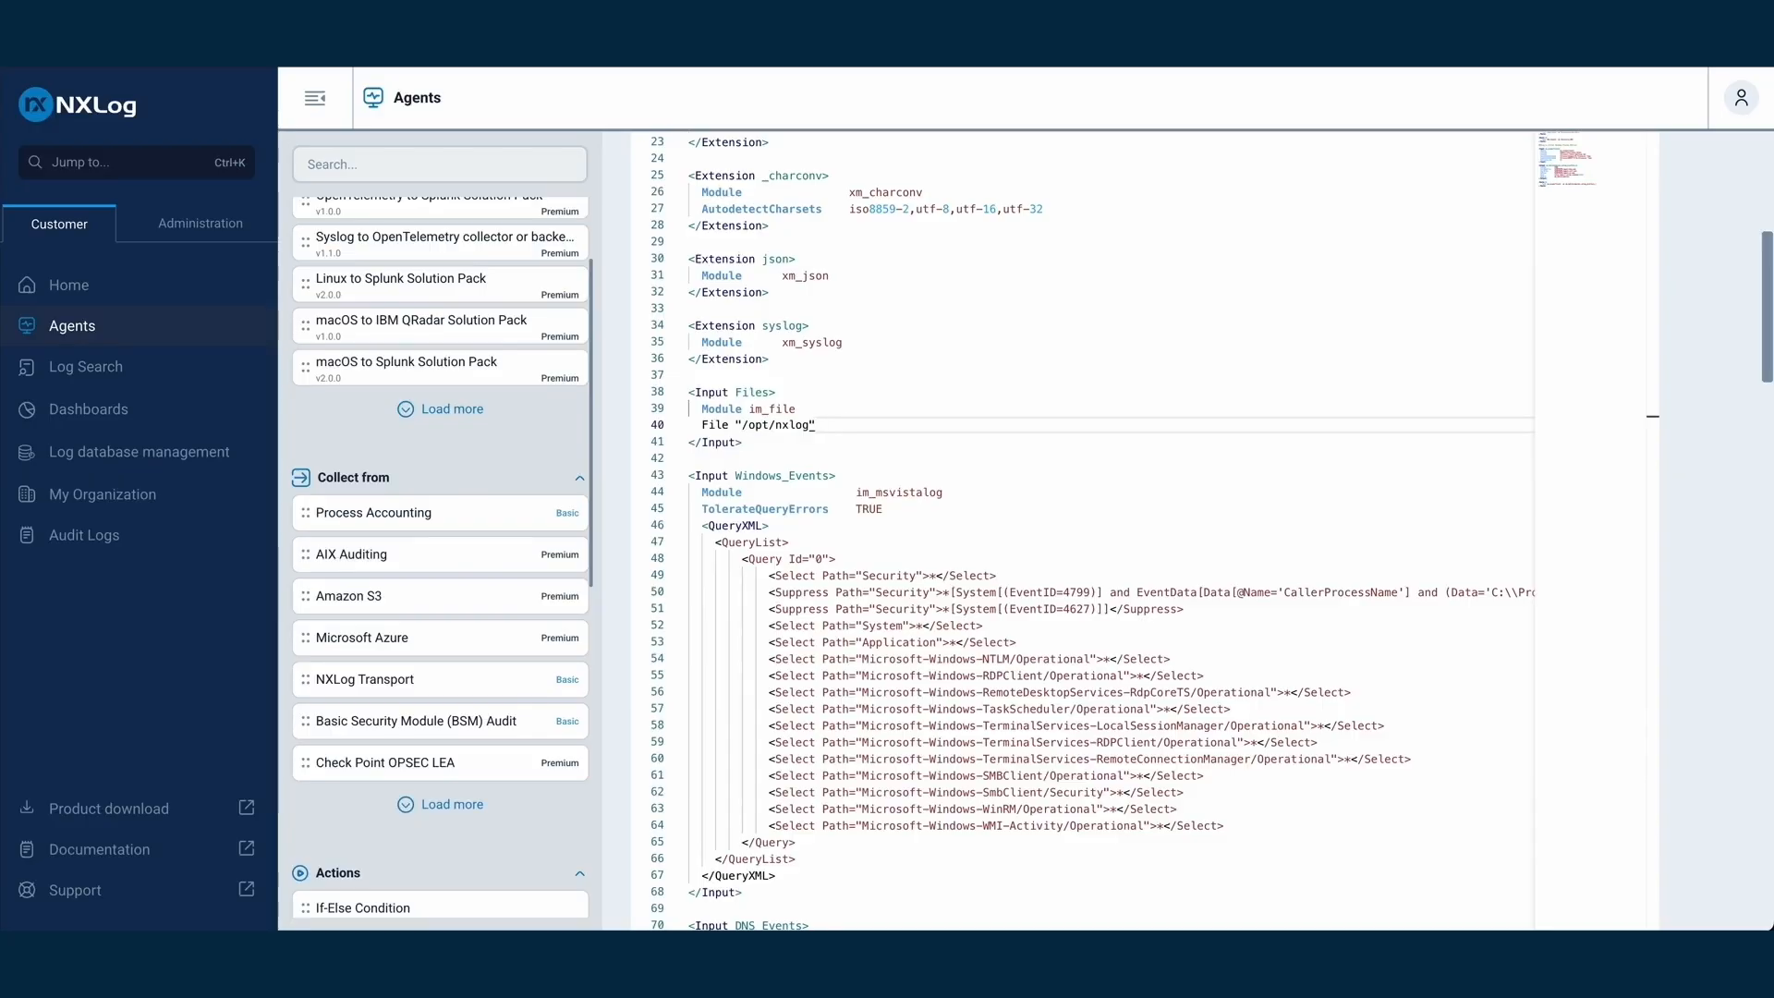
Insert two blank lines after the closing line of the Files input block
left_click(741, 442)
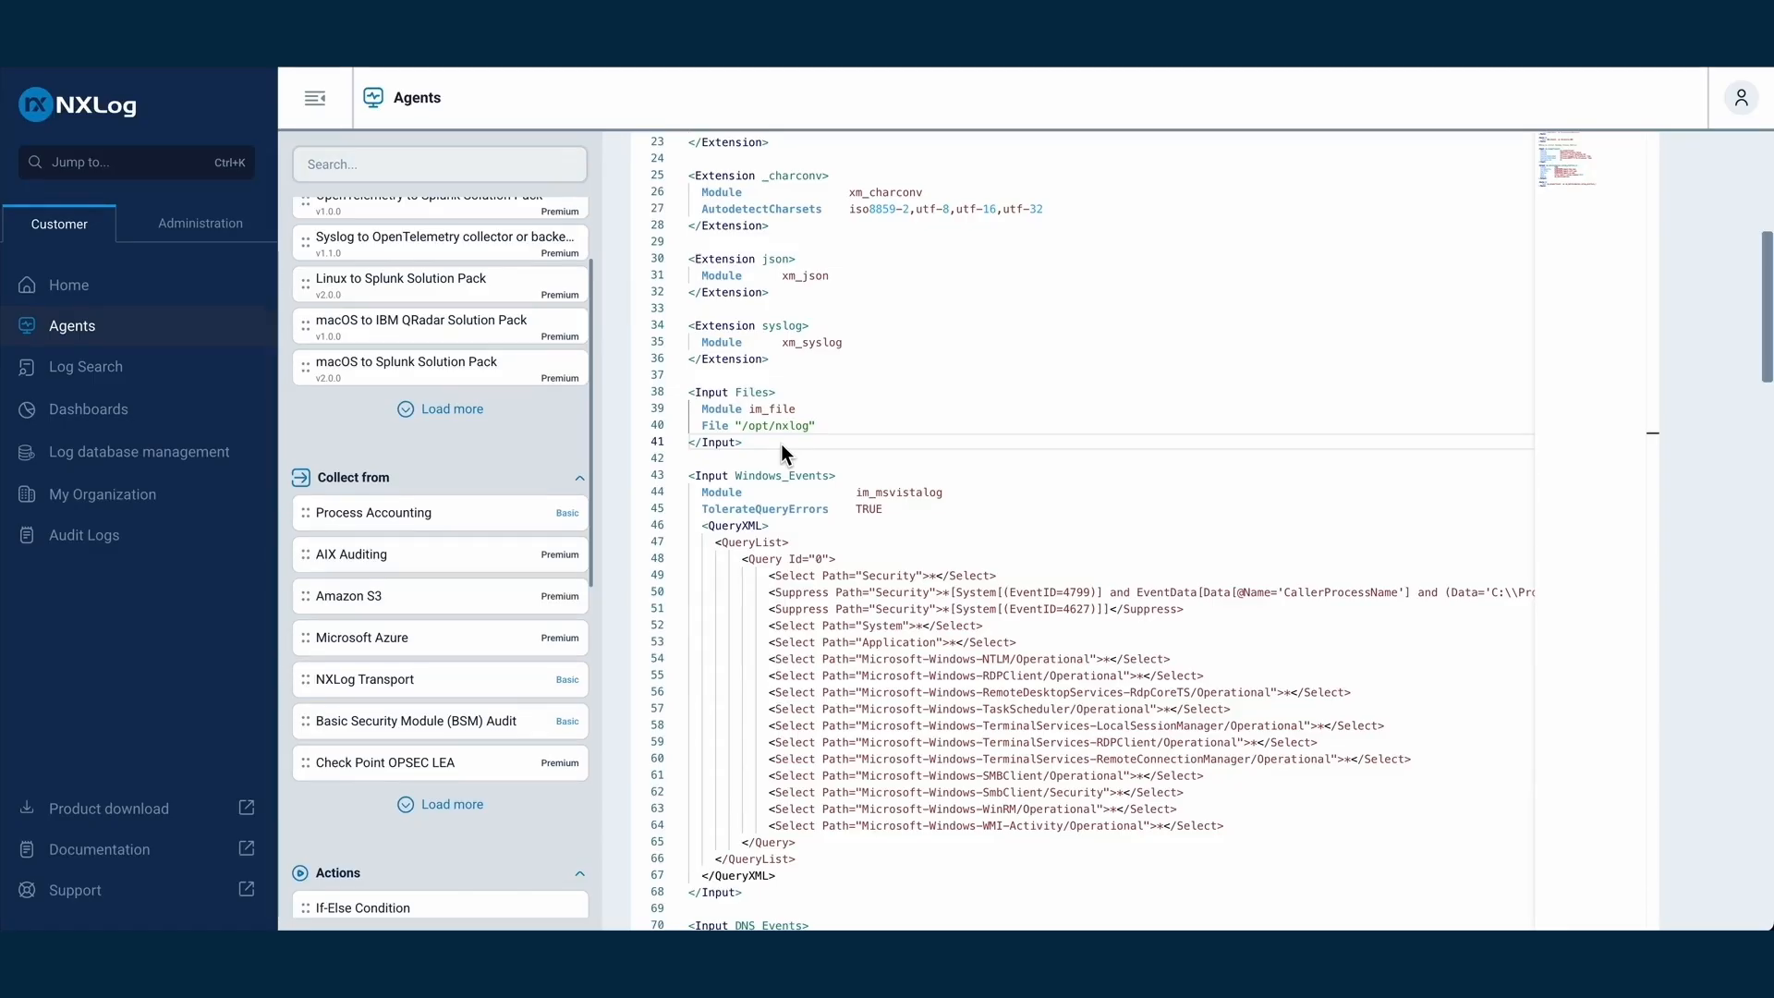
key("Return")
key("Return")
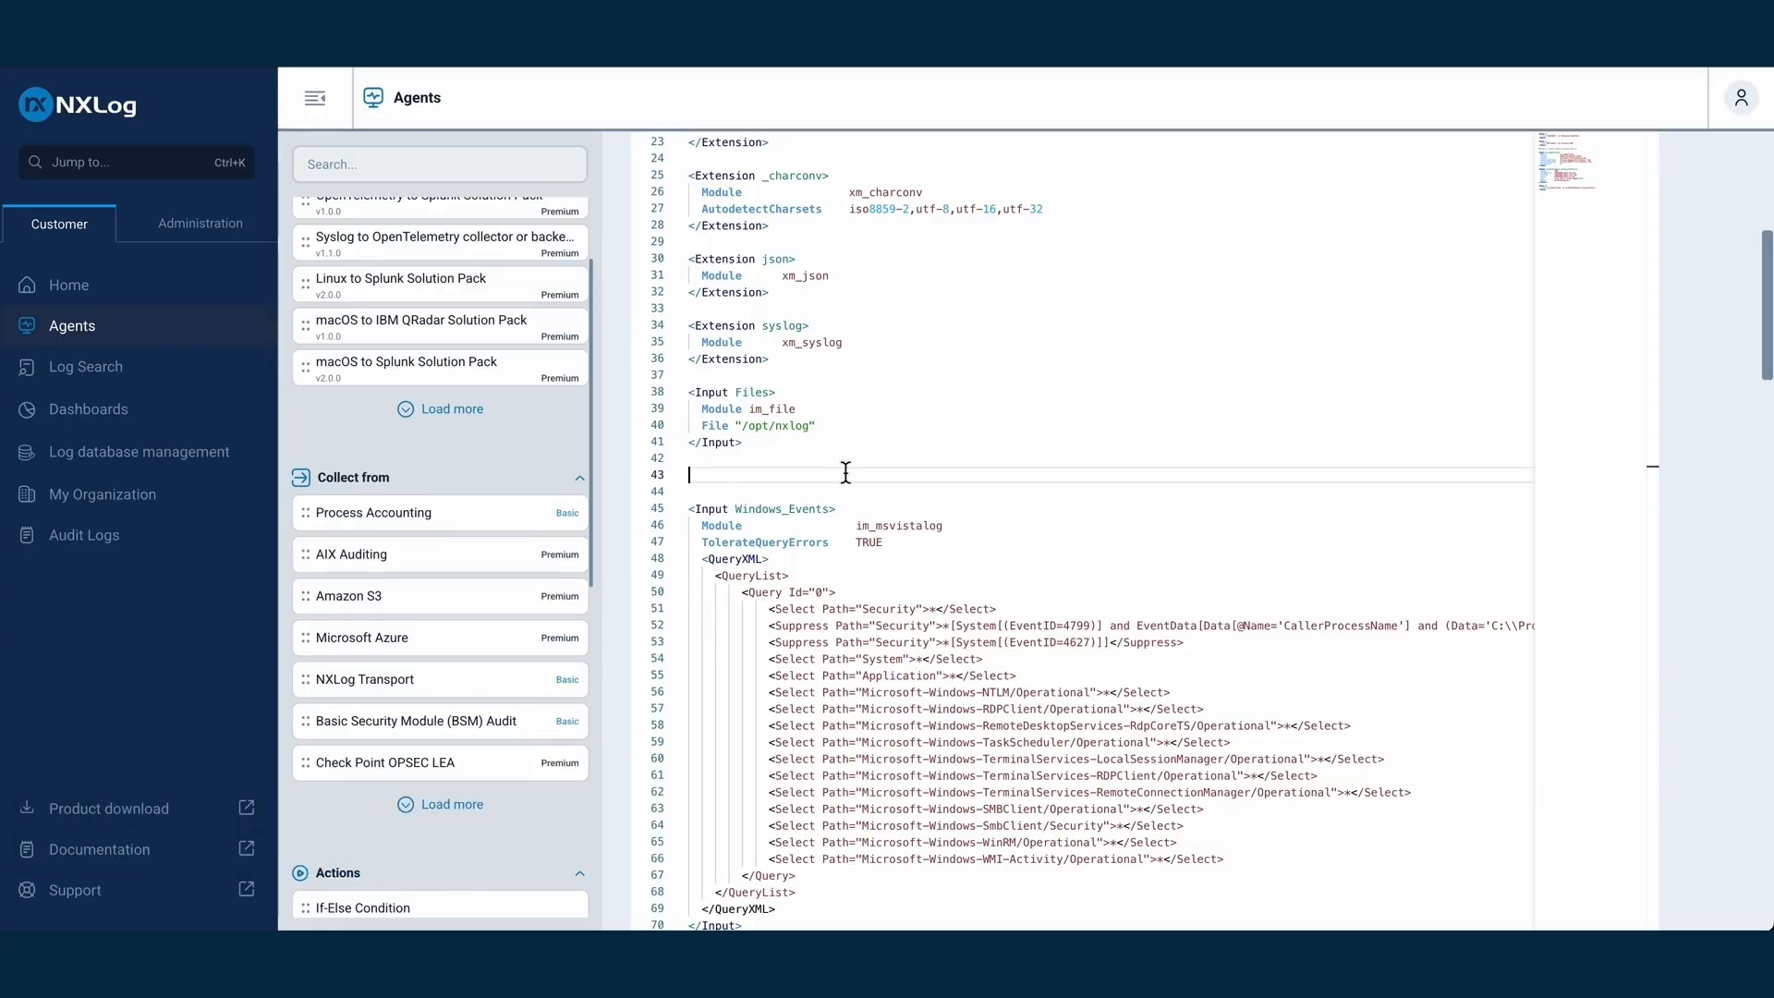
Bring up the completion suggestions on the blank line below the Files block and look through them
key("ctrl+space")
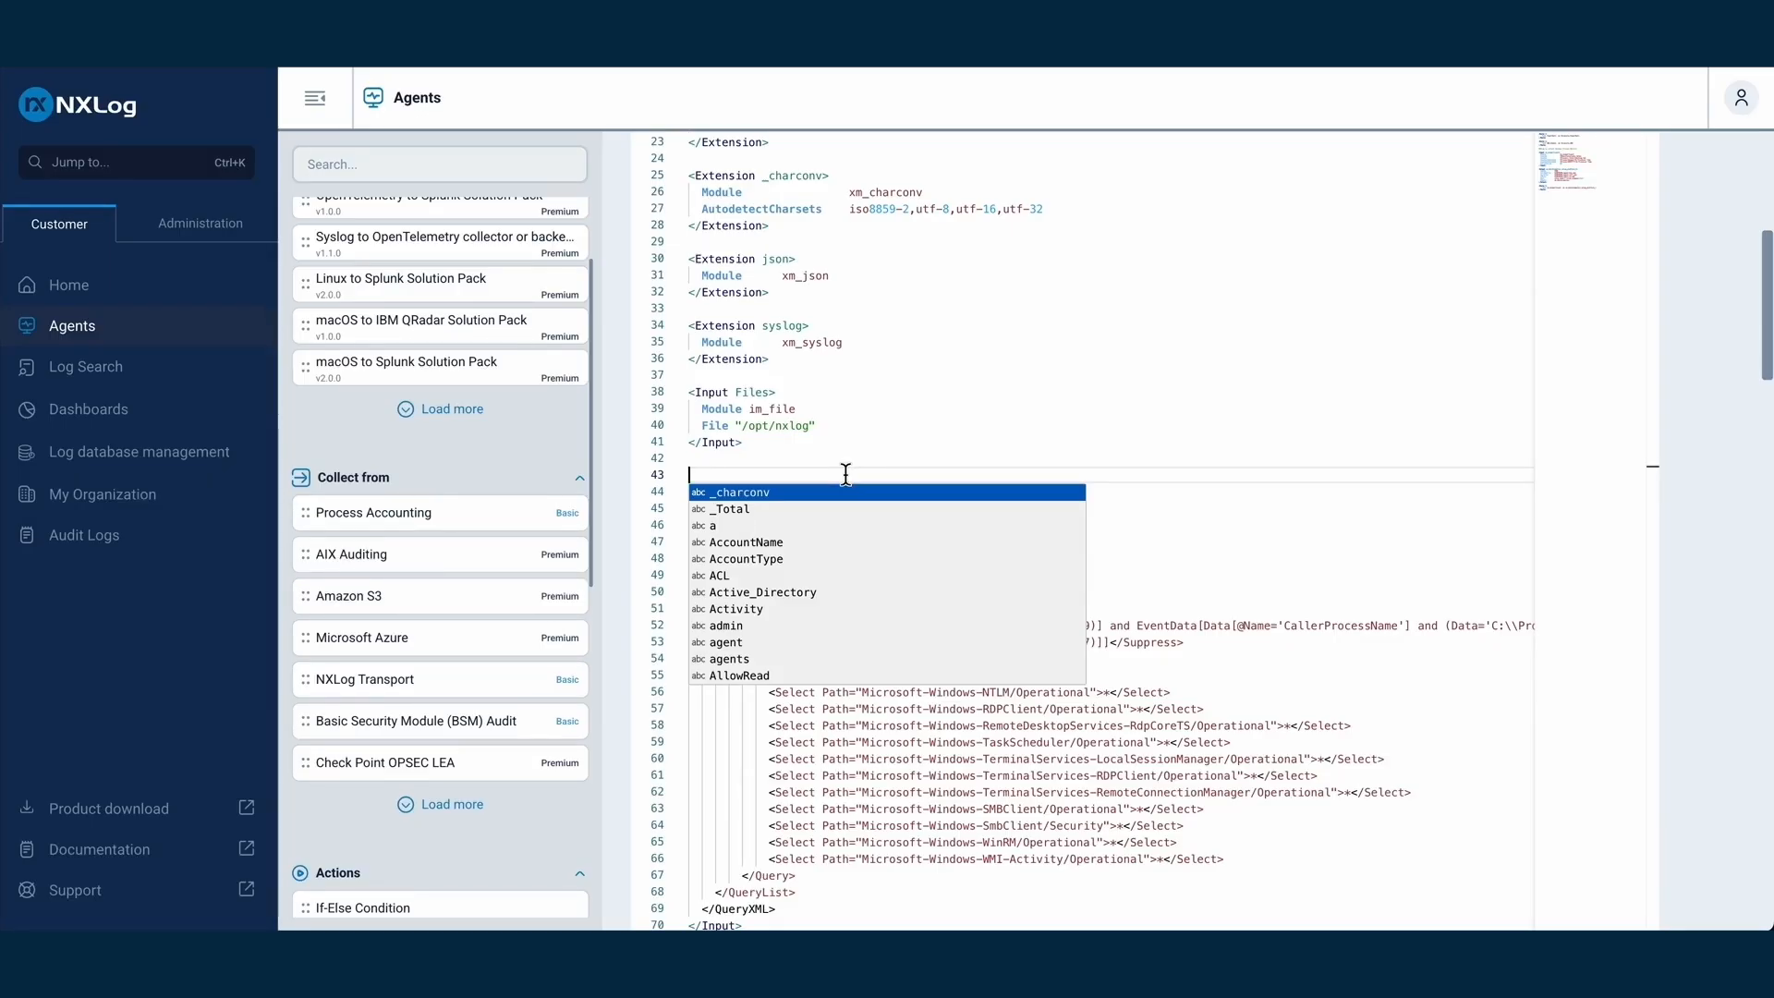
key("Down")
key("Down")
key("Down")
key("Down")
key("Down")
key("Down")
key("Down")
key("Down")
key("Down")
key("Down")
key("Down")
key("Down")
key("Down")
key("Down")
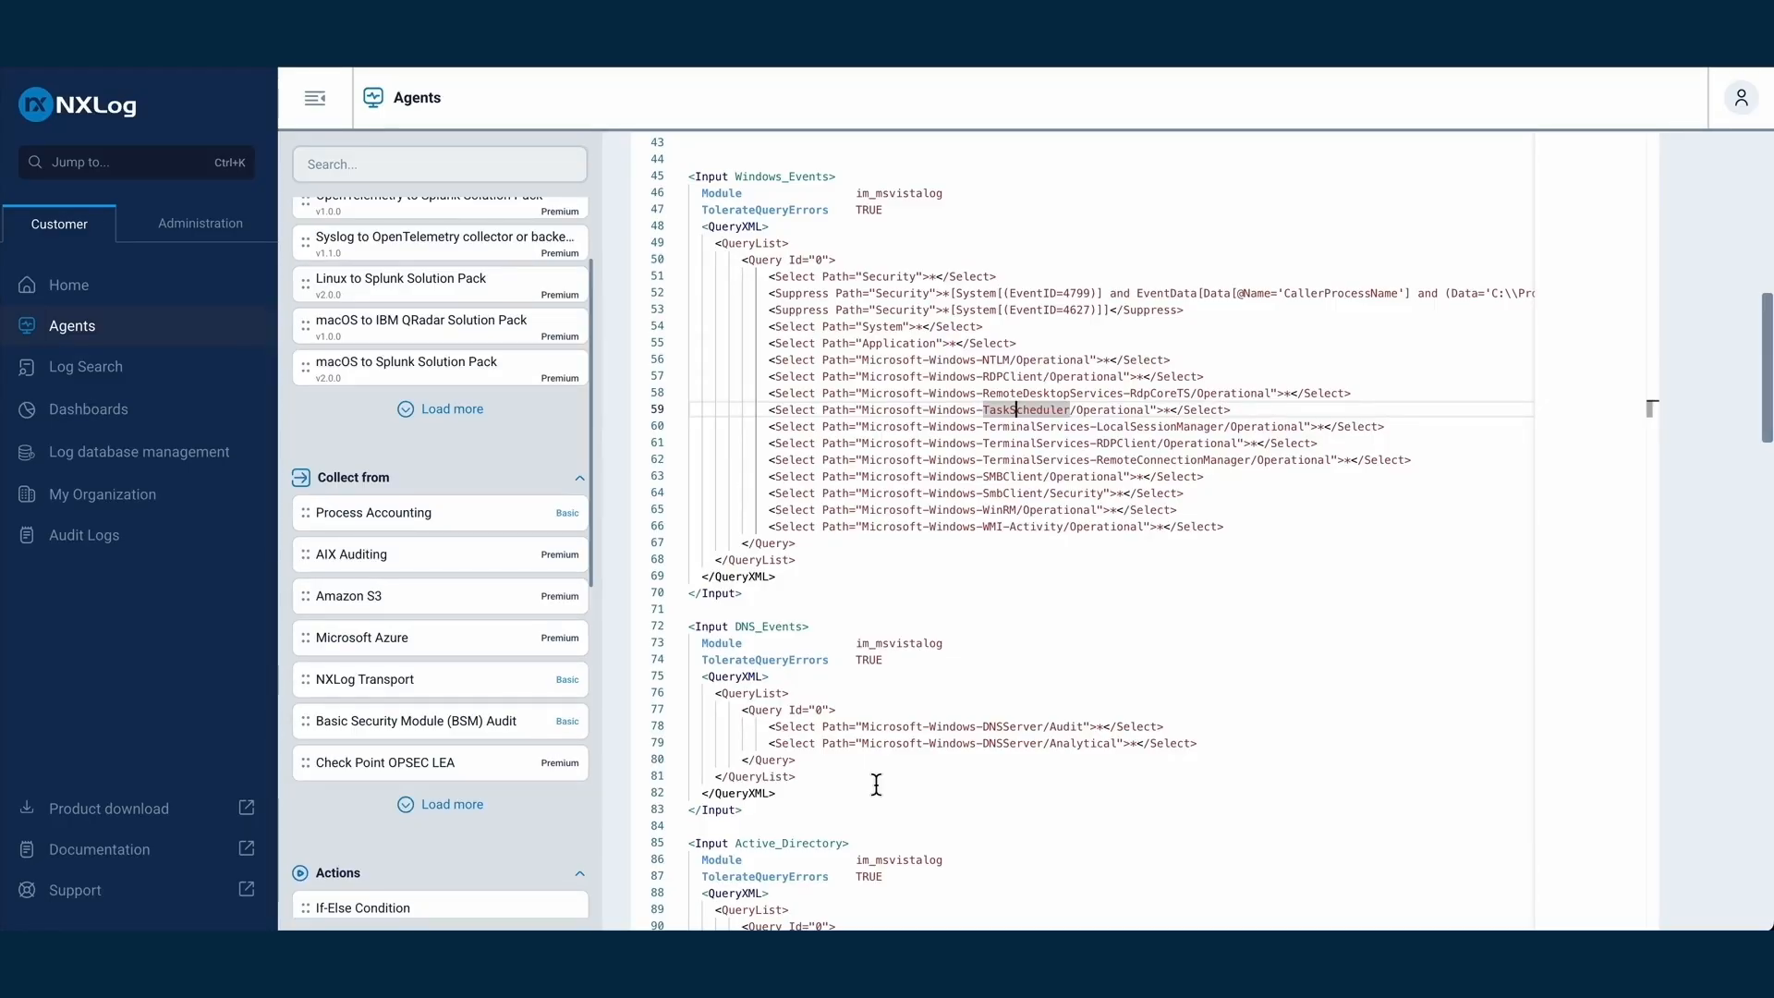
Move the TaskScheduler Select line up and down within the Windows_Events query, returning it to line 59
key("alt+Up")
key("alt+Up")
key("alt+Up")
key("alt+Up")
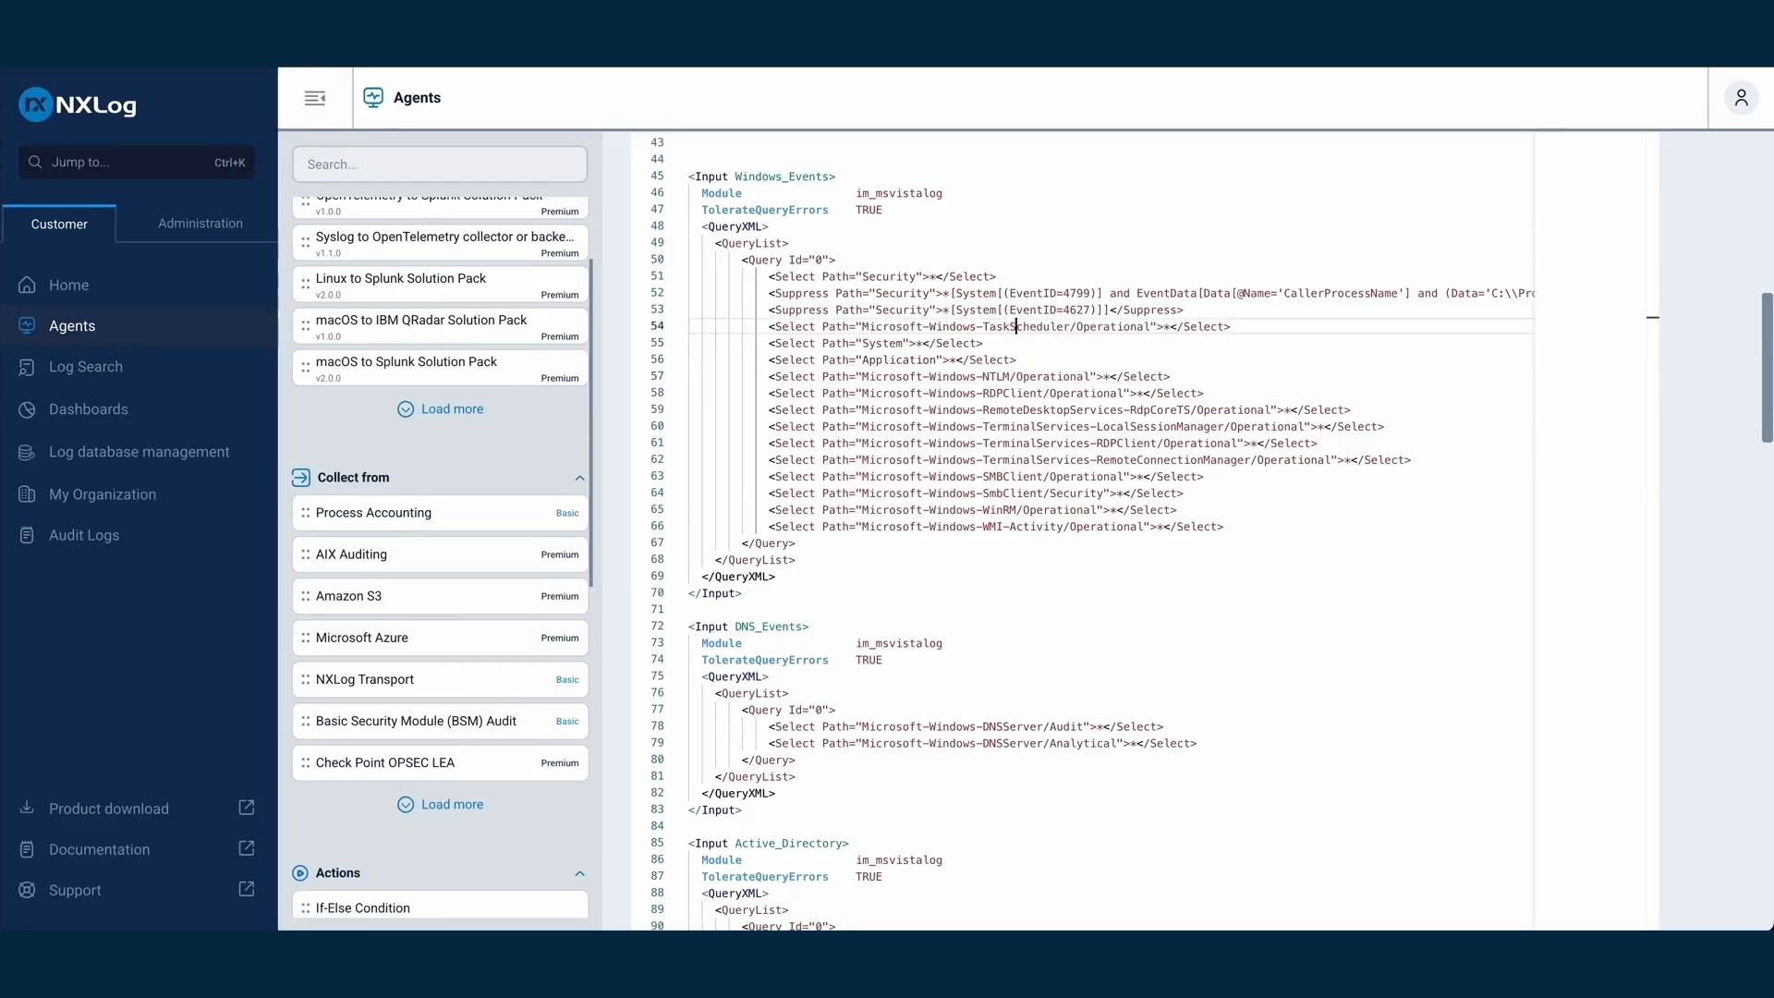
key("alt+Down")
key("alt+Down")
key("alt+Down")
key("alt+Down")
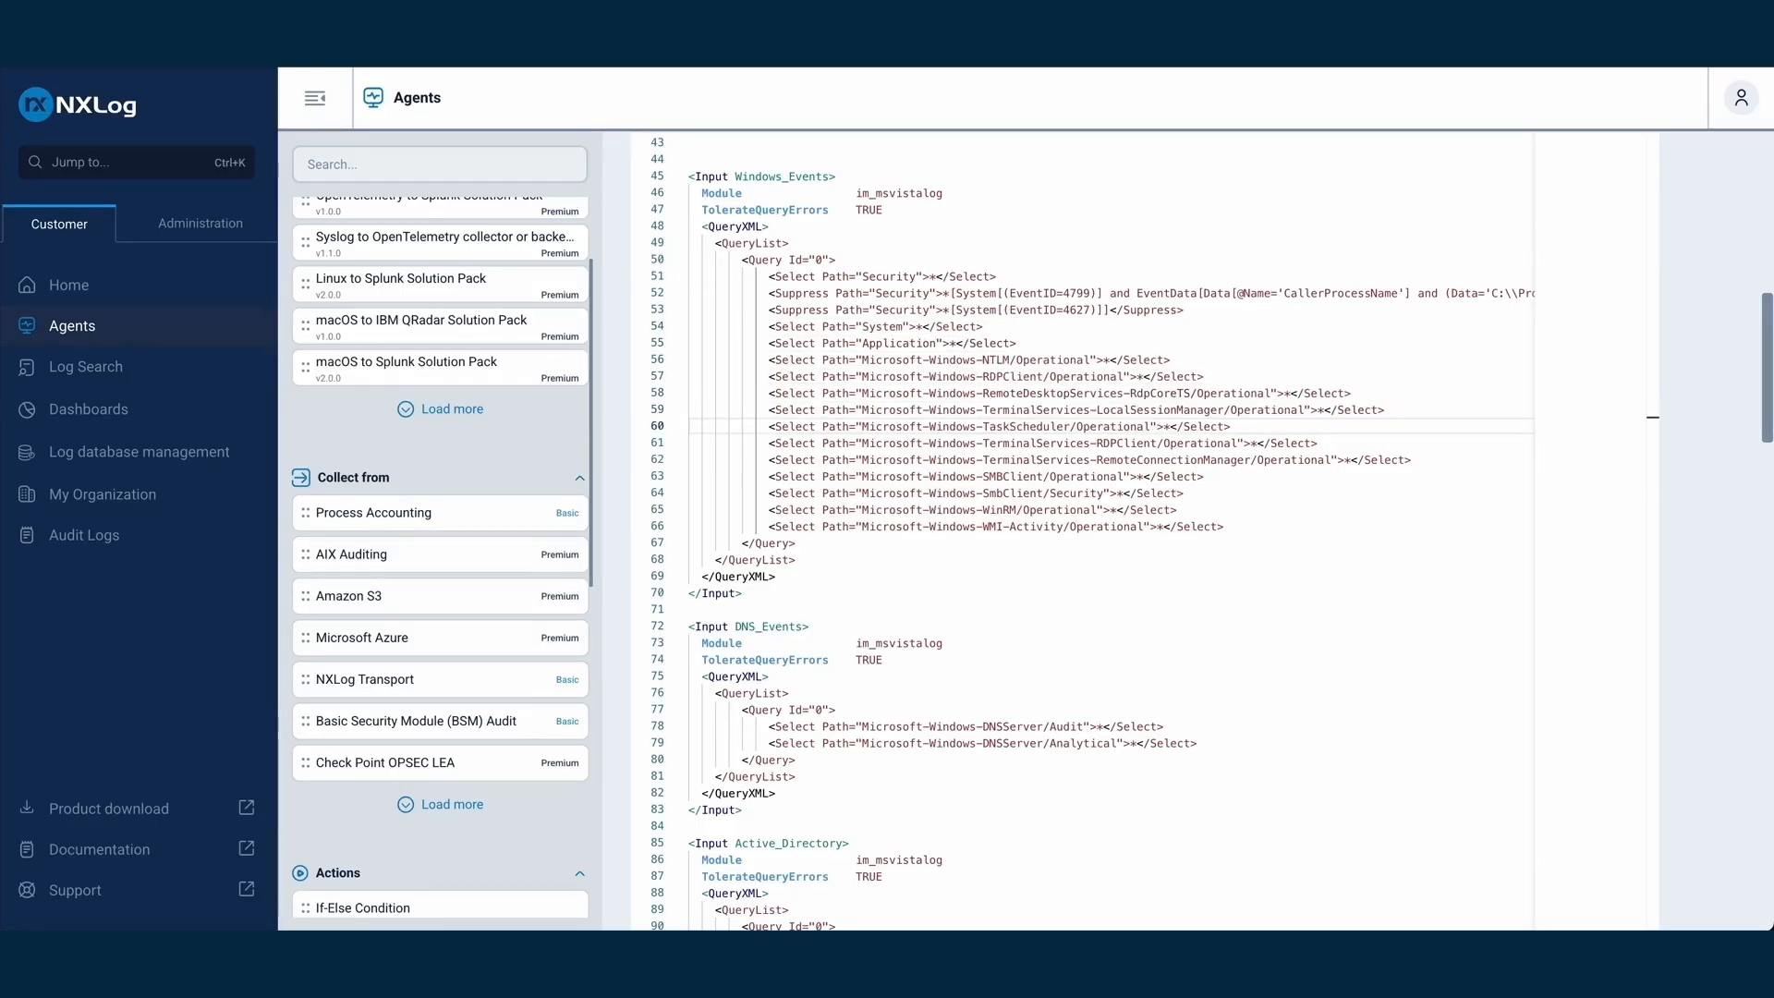
key("alt+Up")
key("alt+Up")
key("alt+Up")
key("alt+Down")
key("alt+Down")
key("alt+Down")
key("alt+Down")
key("alt+Down")
key("alt+Down")
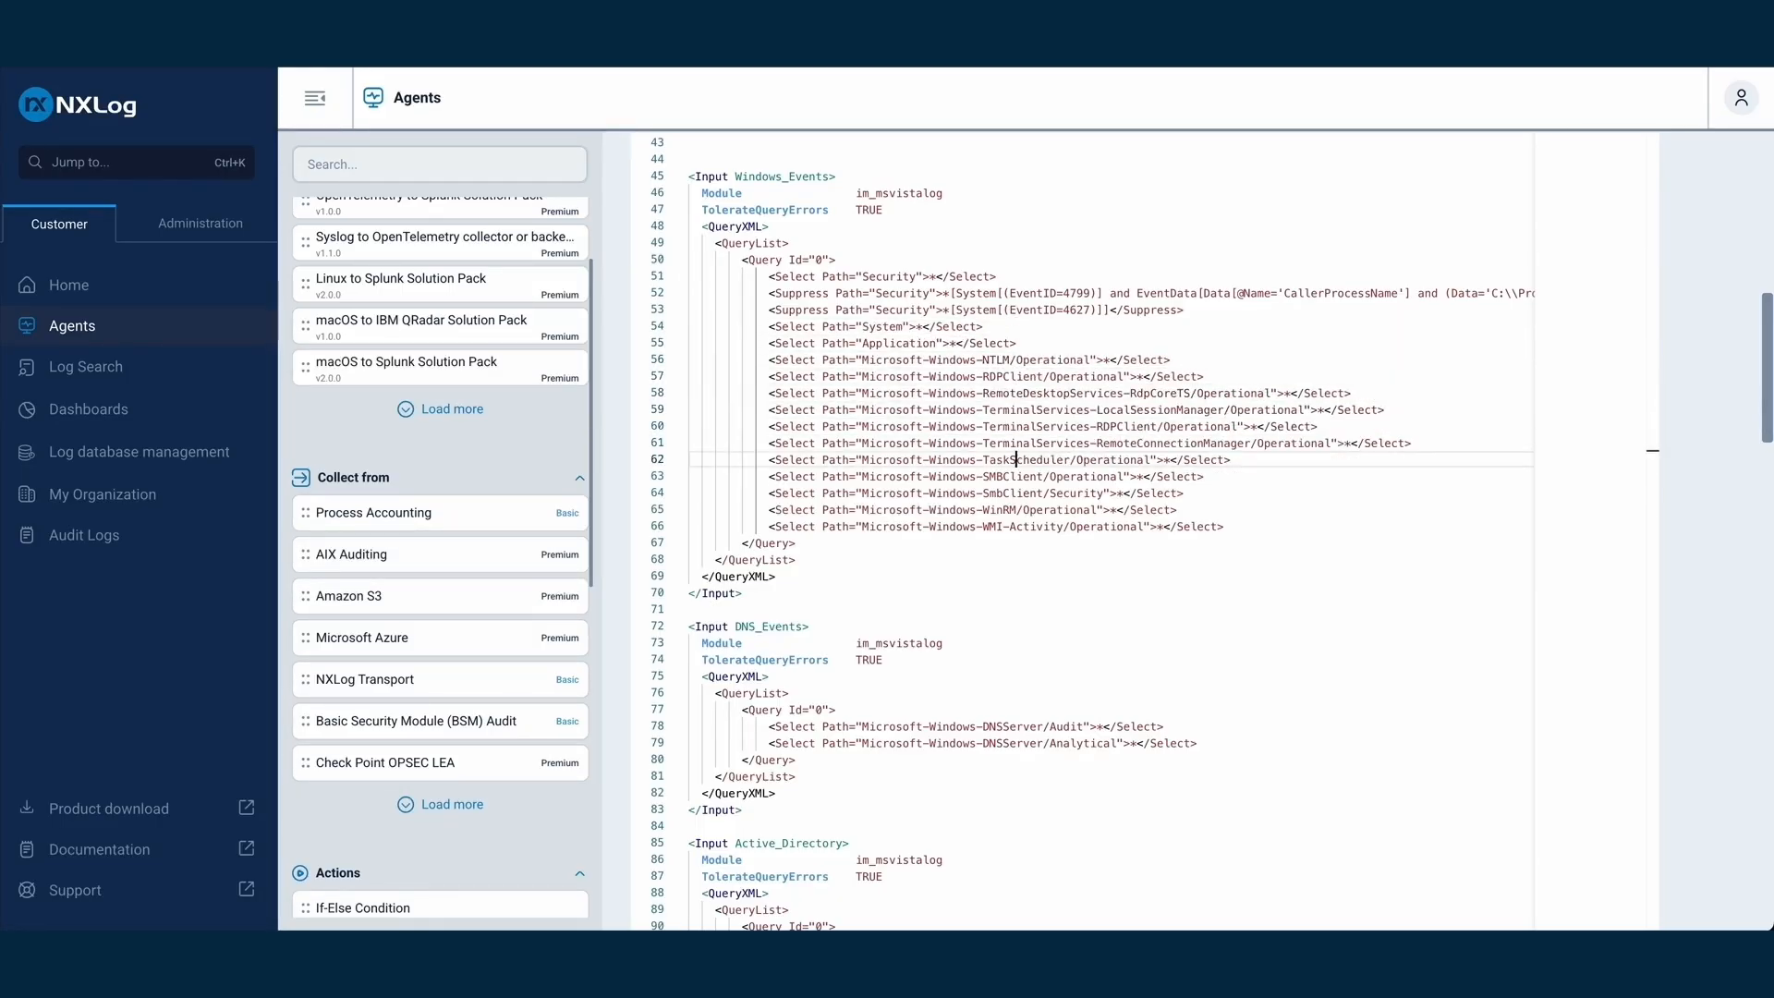
key("alt+Up")
key("alt+Up")
key("alt+Up")
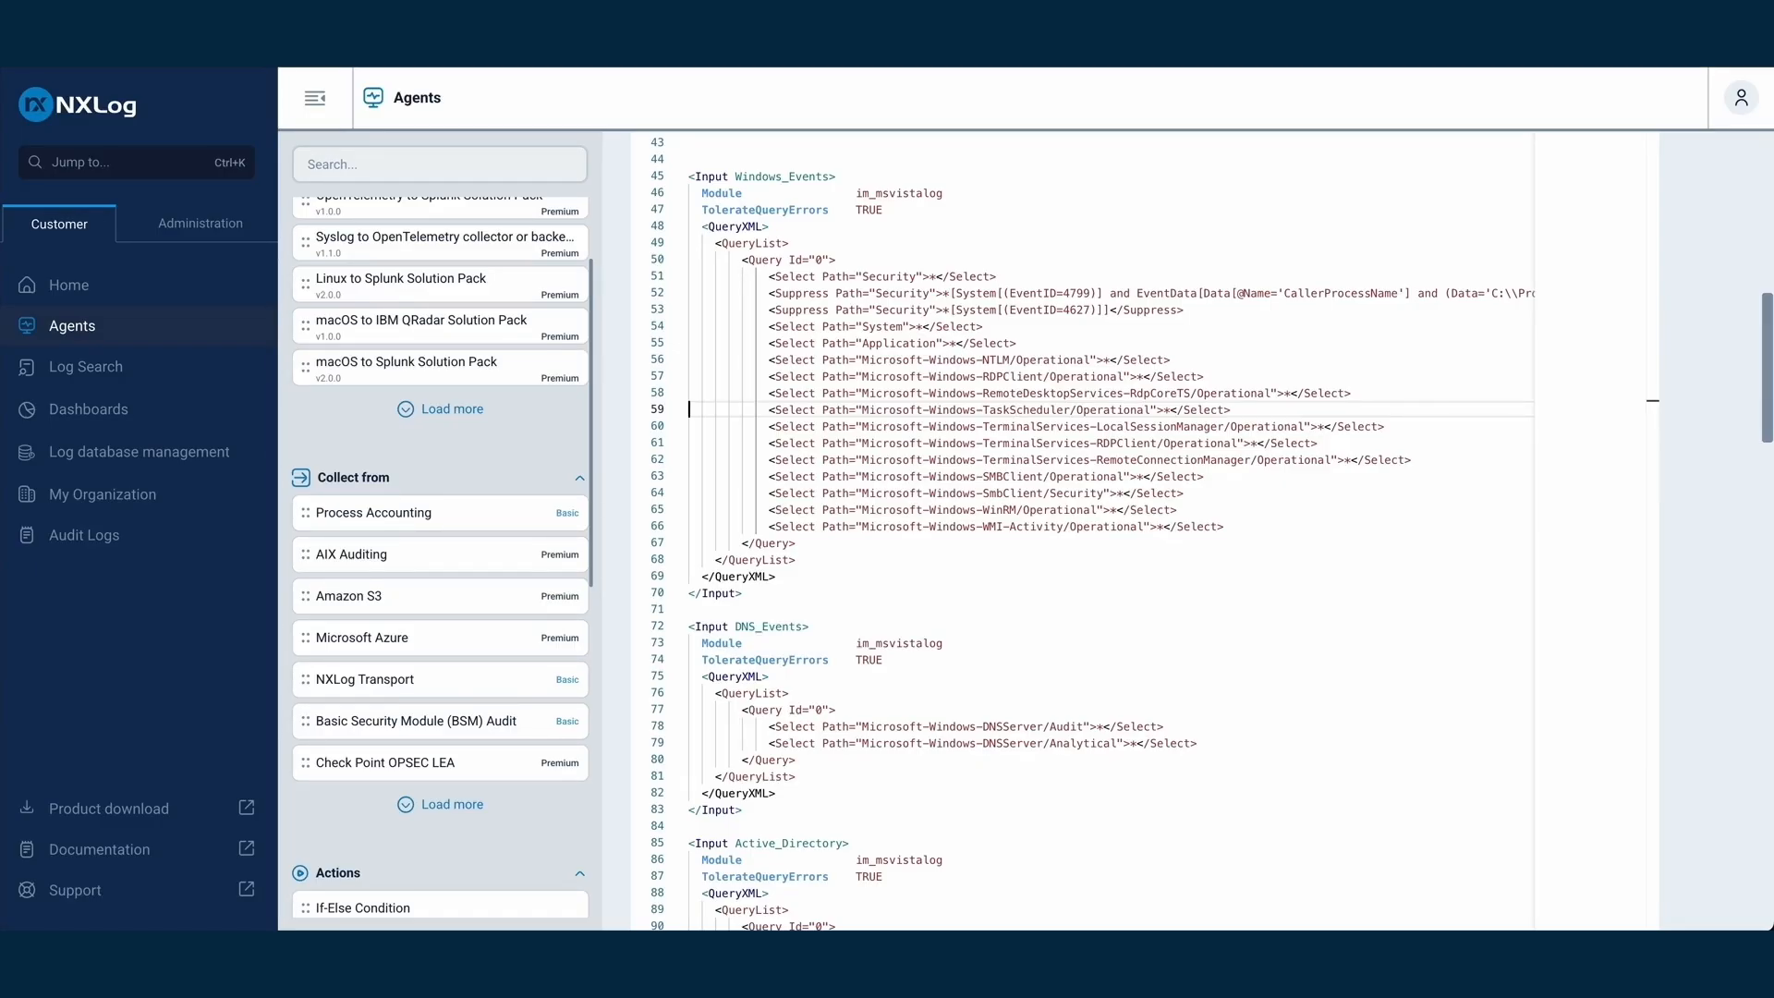
Duplicate the TaskScheduler Select line eight times below itself and delete the eight copies
key("shift+alt+Down")
key("shift+alt+Down")
key("shift+alt+Down")
key("shift+alt+Down")
key("shift+alt+Down")
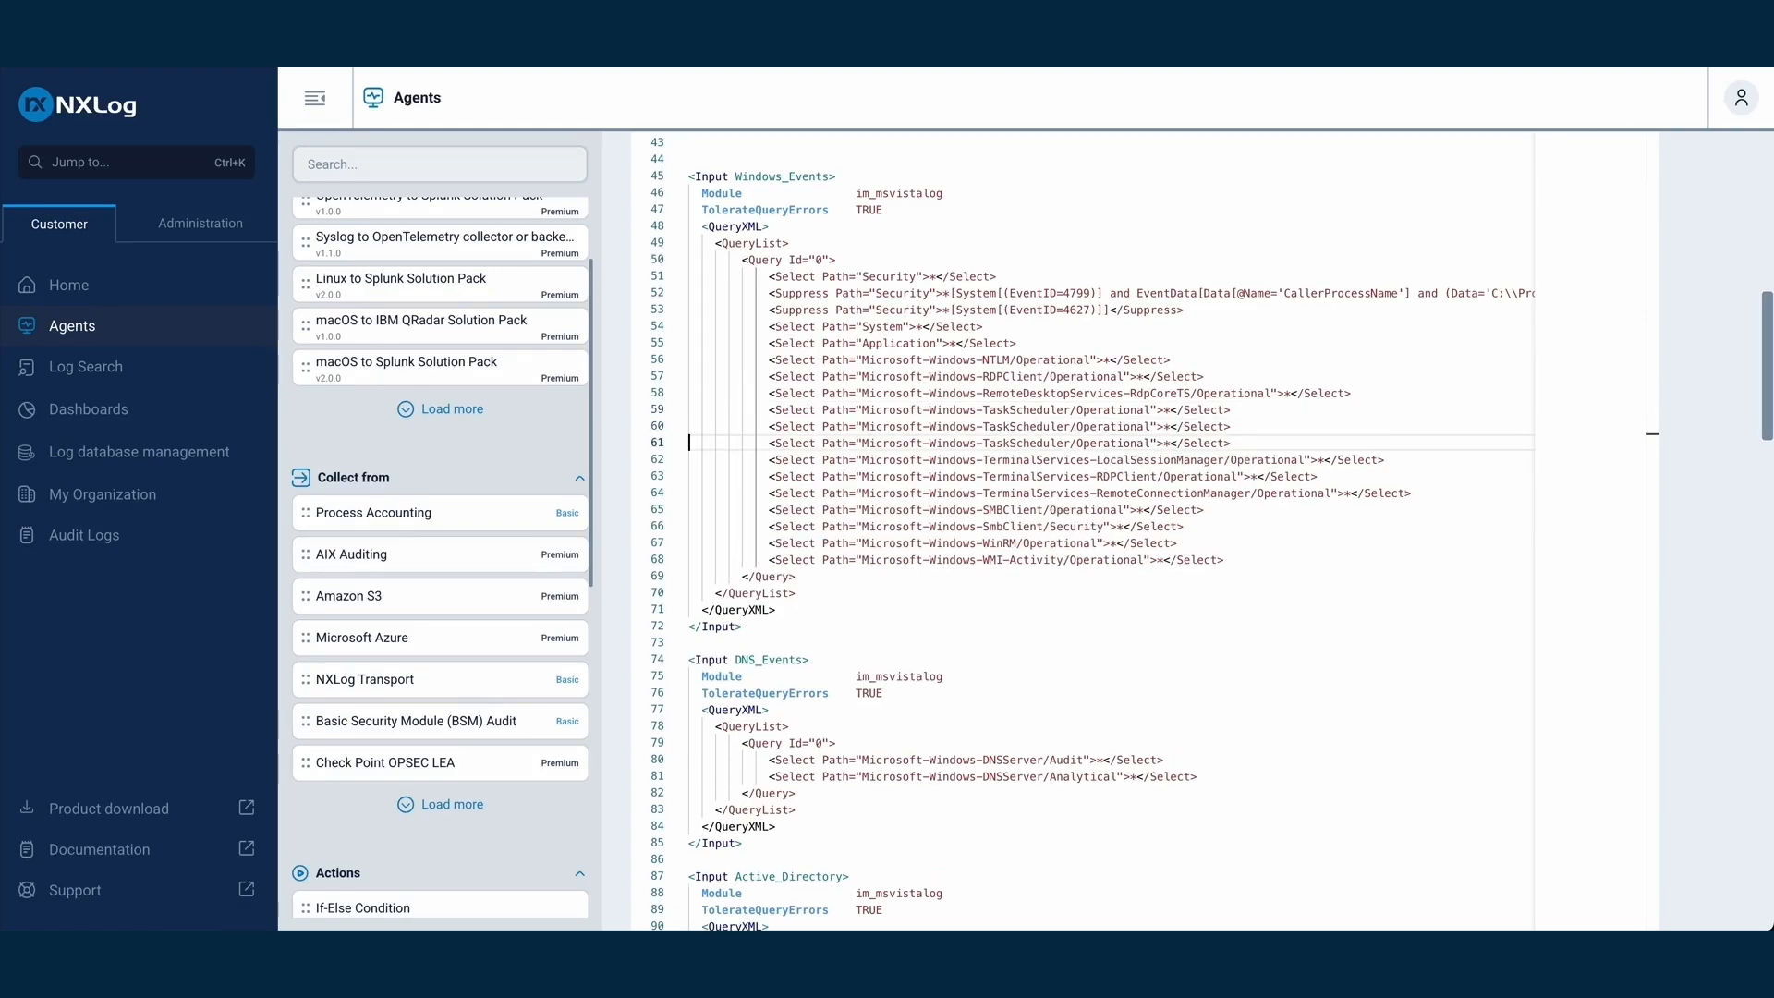
key("shift+alt+Down")
key("shift+alt+Down")
key("shift+alt+Down")
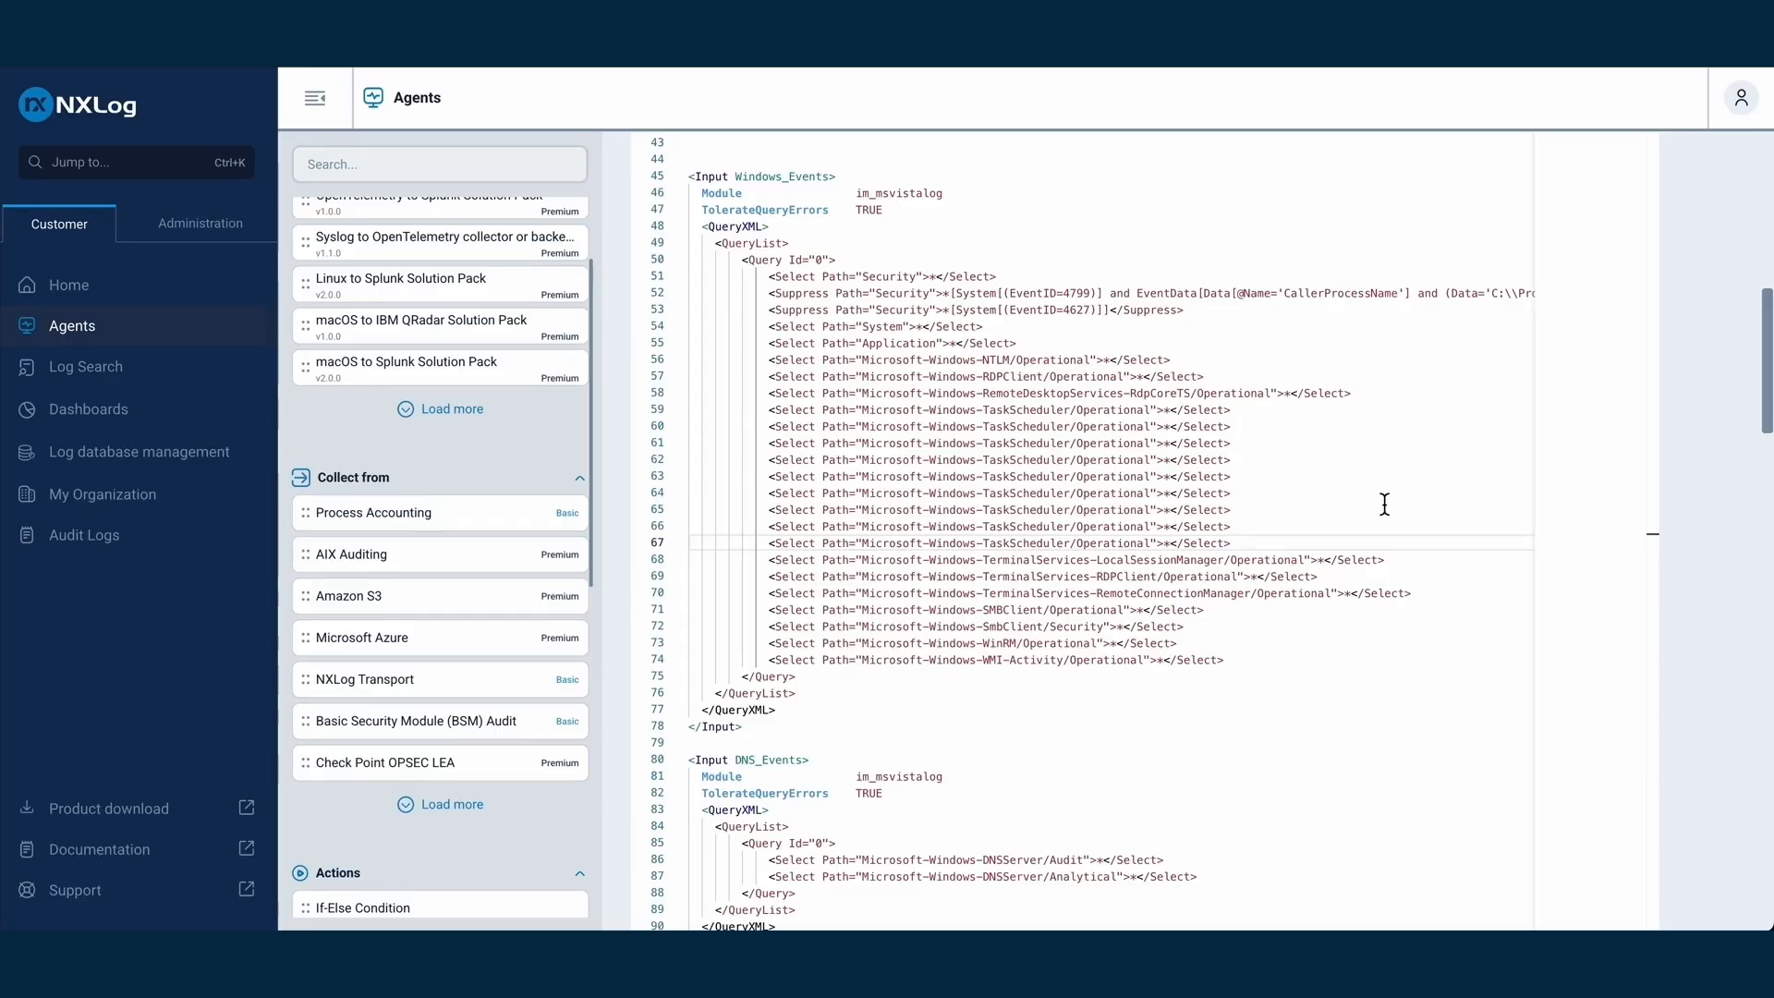
left_click_drag(1251, 540, 681, 435)
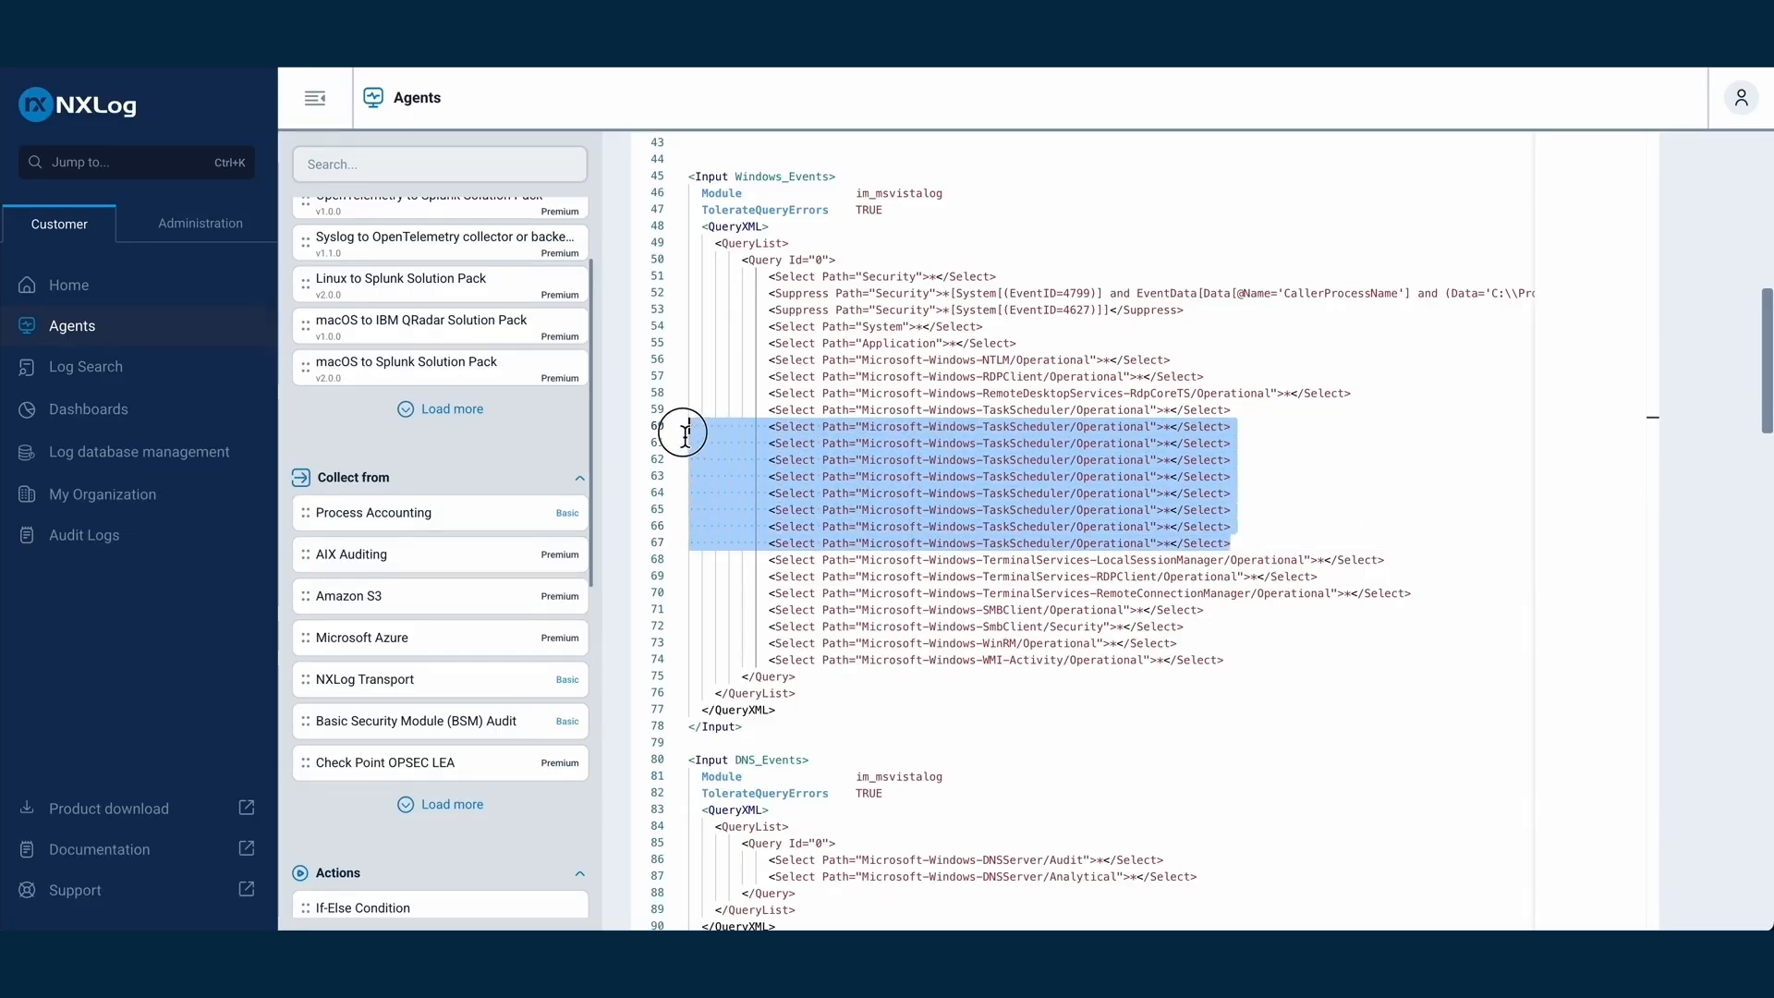
key("BackSpace")
Indent the SmbClient/Security Select line in the Windows_Events query by many levels
left_click(977, 486)
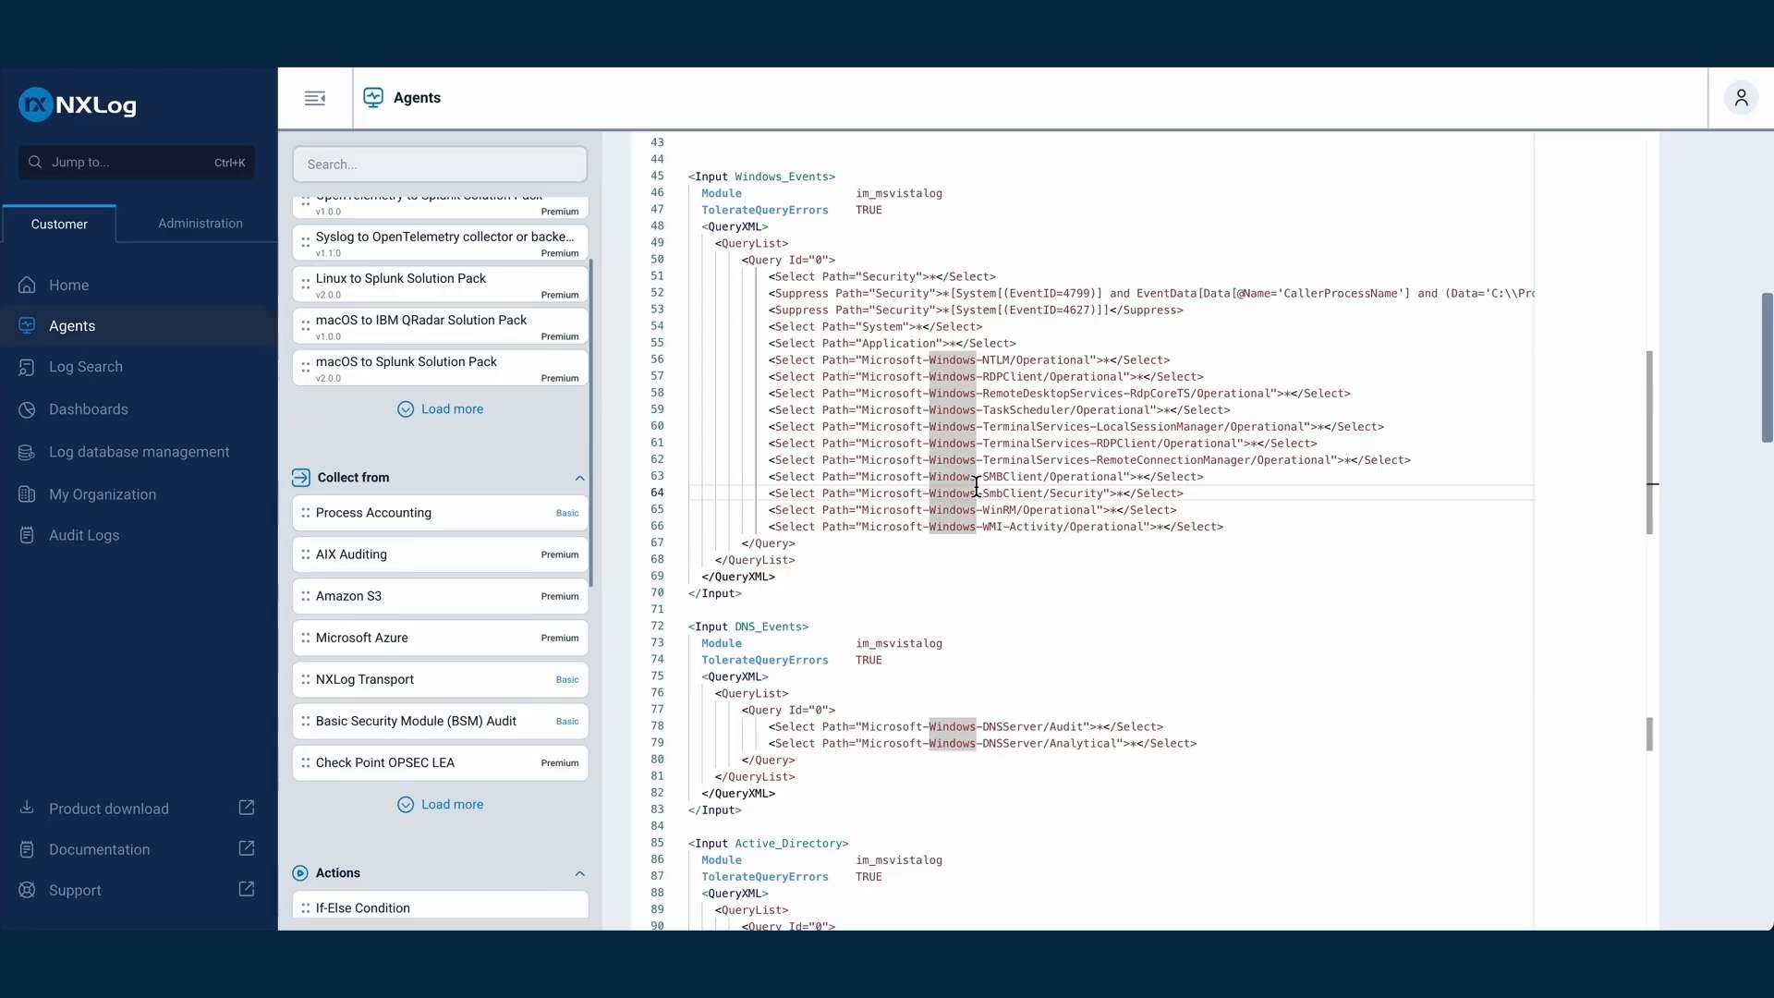
key("ctrl+]")
key("ctrl+]")
key("ctrl+]")
key("ctrl+]")
key("ctrl+]")
key("ctrl+]")
key("ctrl+]")
key("ctrl+]")
key("ctrl+]")
key("ctrl+]")
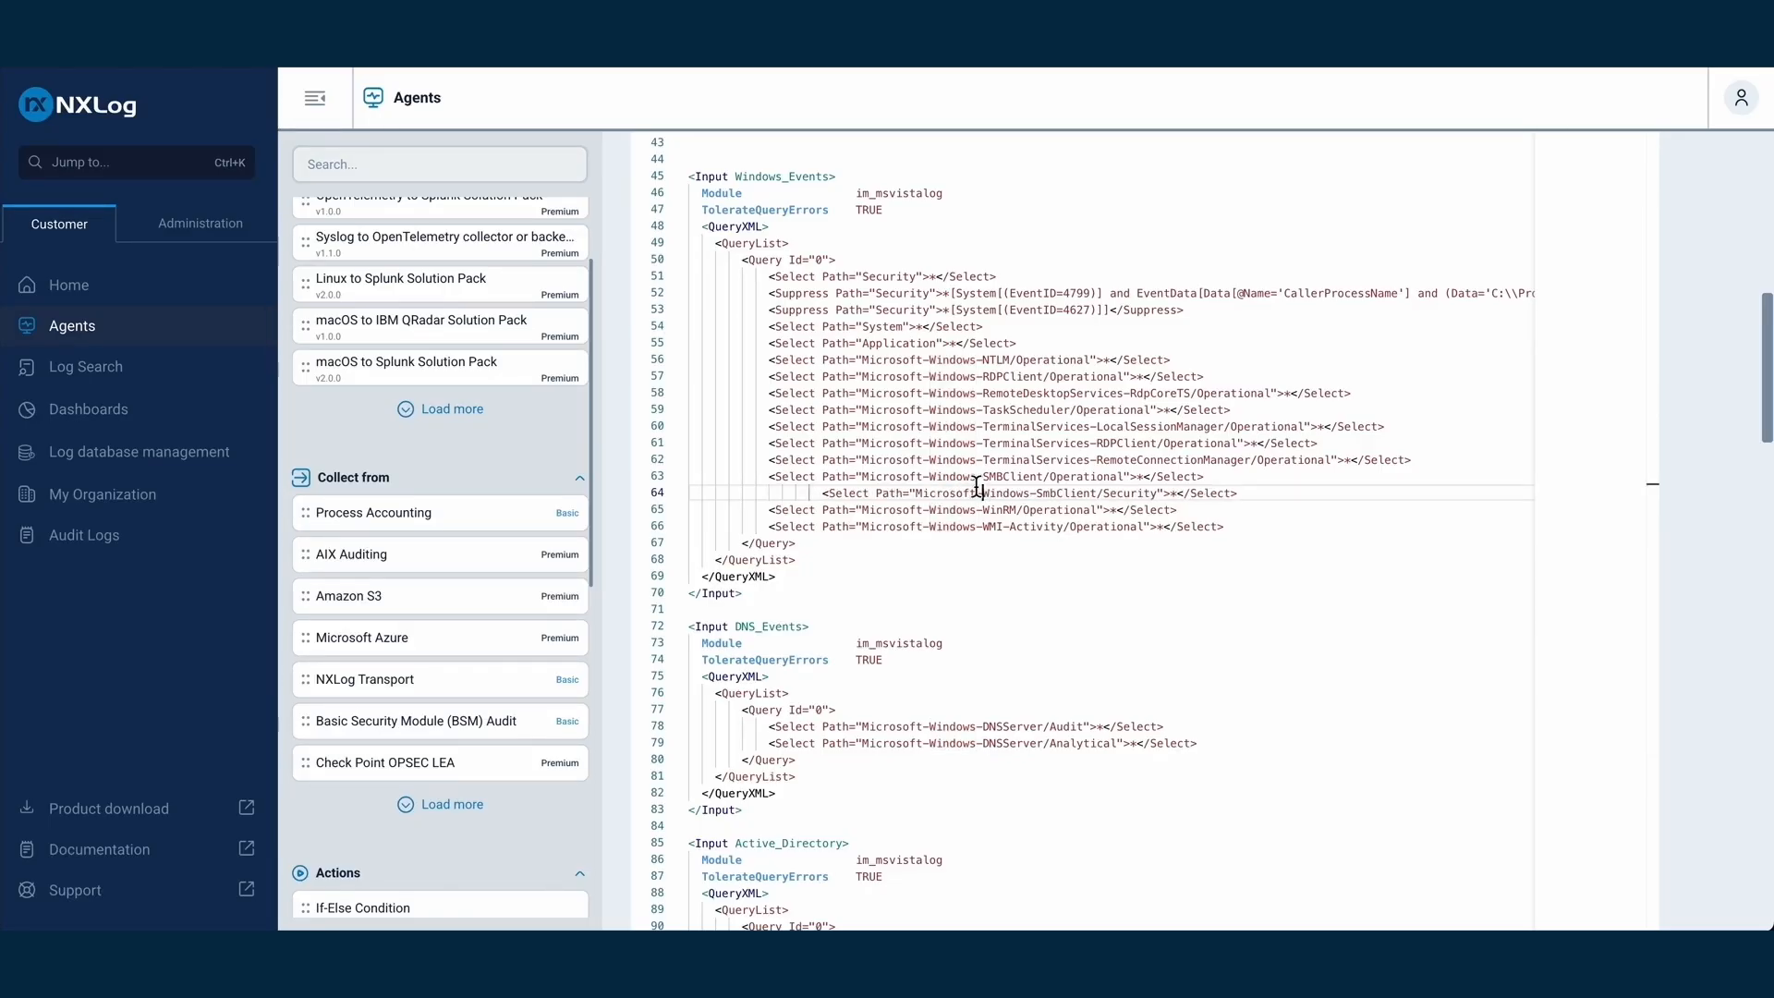
key("ctrl+]")
key("ctrl+]")
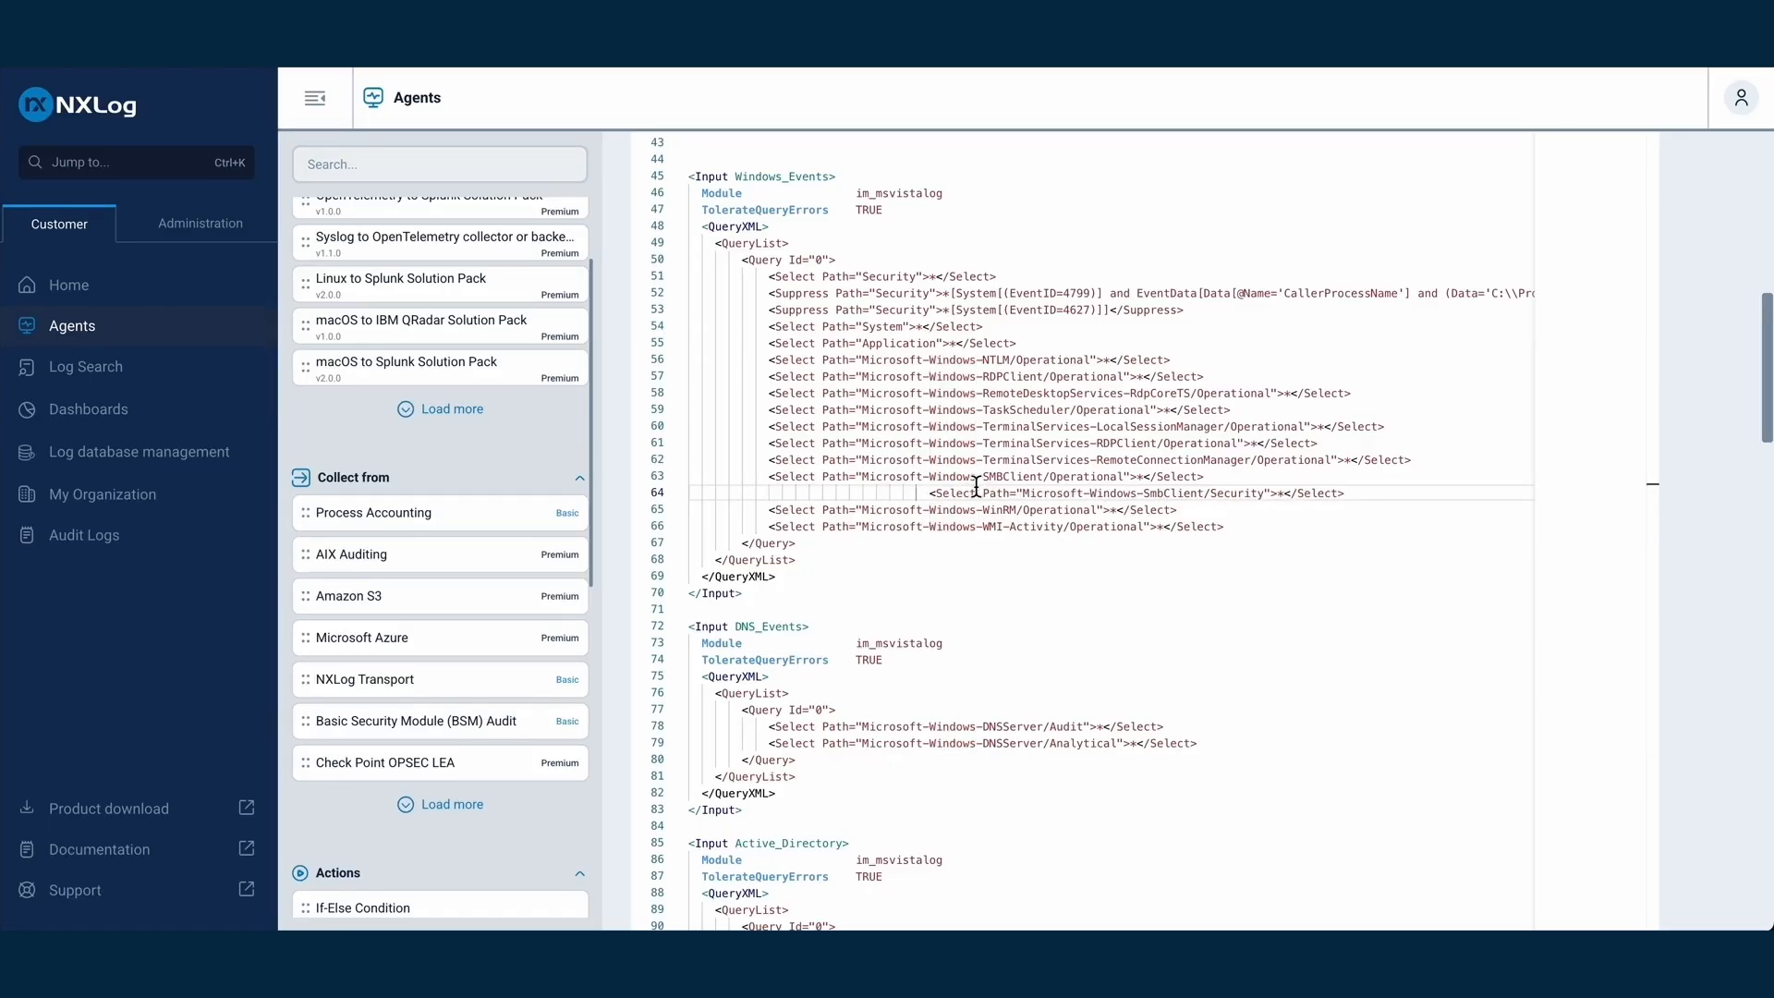
Outdent the SmbClient/Security Select line and realign it with the neighbouring Select lines
key("ctrl+[")
key("ctrl+[")
key("ctrl+[")
key("ctrl+[")
key("ctrl+[")
key("ctrl+[")
key("ctrl+[")
key("ctrl+[")
key("ctrl+[")
key("ctrl+[")
key("ctrl+[")
key("ctrl+[")
key("ctrl+[")
key("ctrl+[")
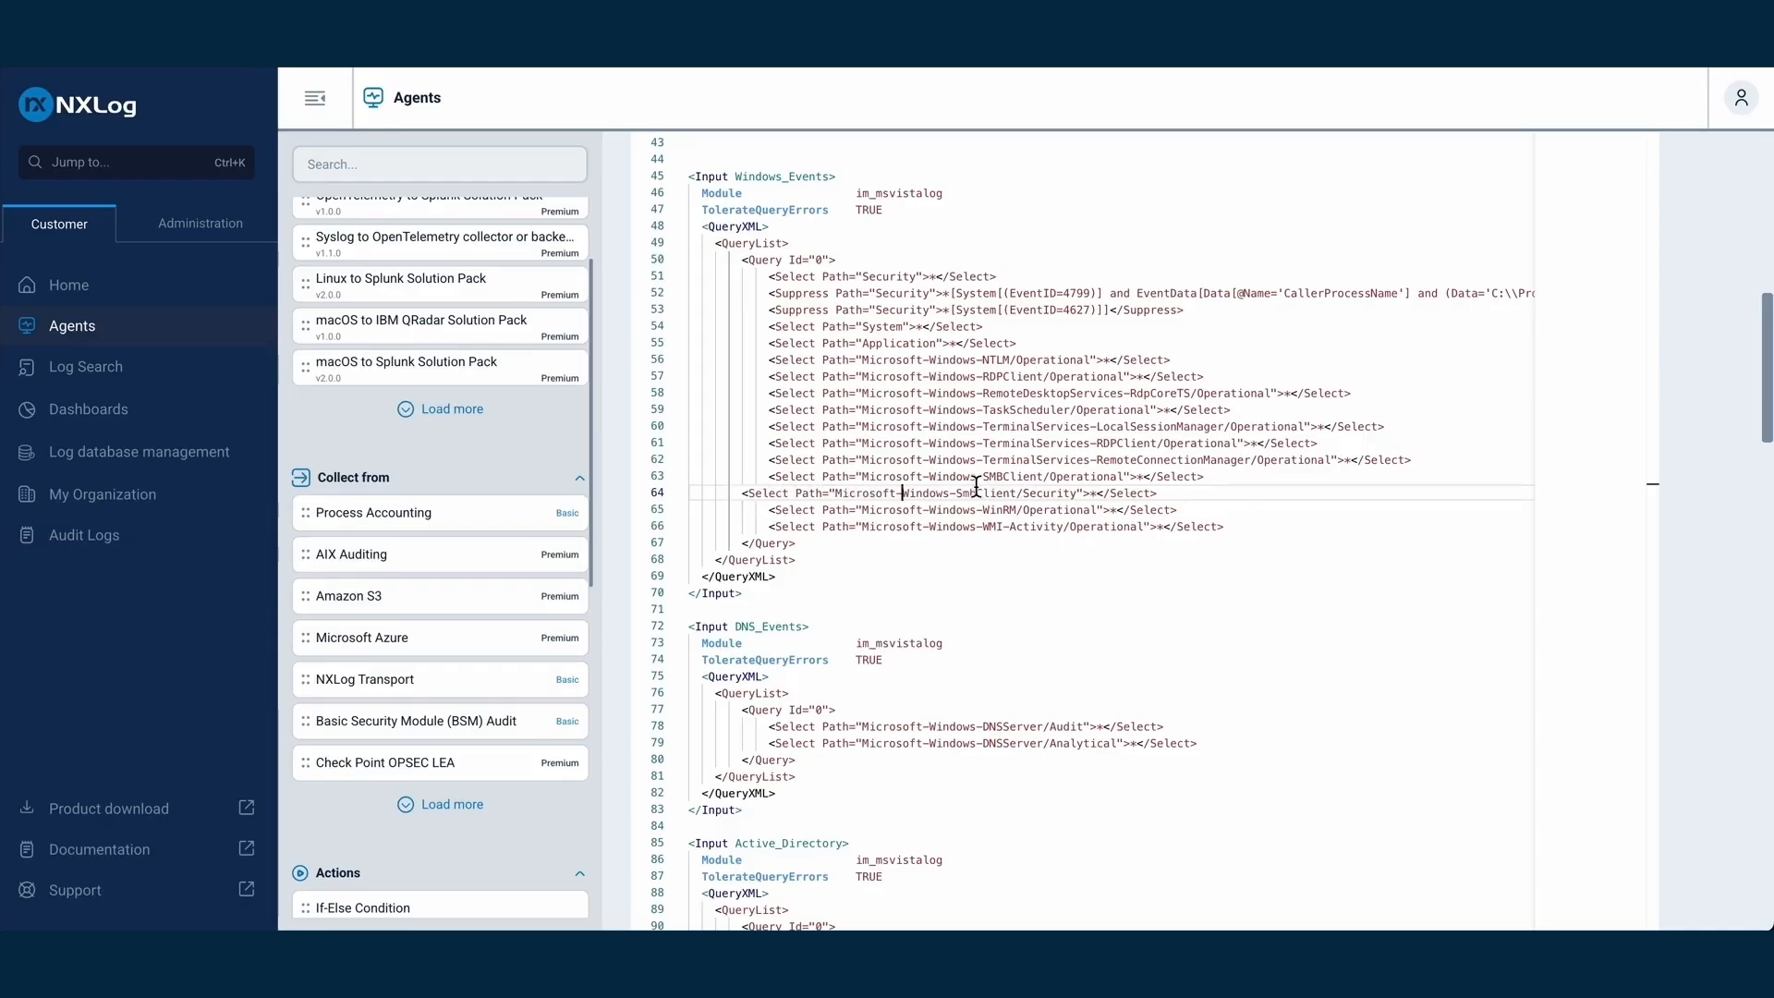
key("ctrl+]")
key("ctrl+]")
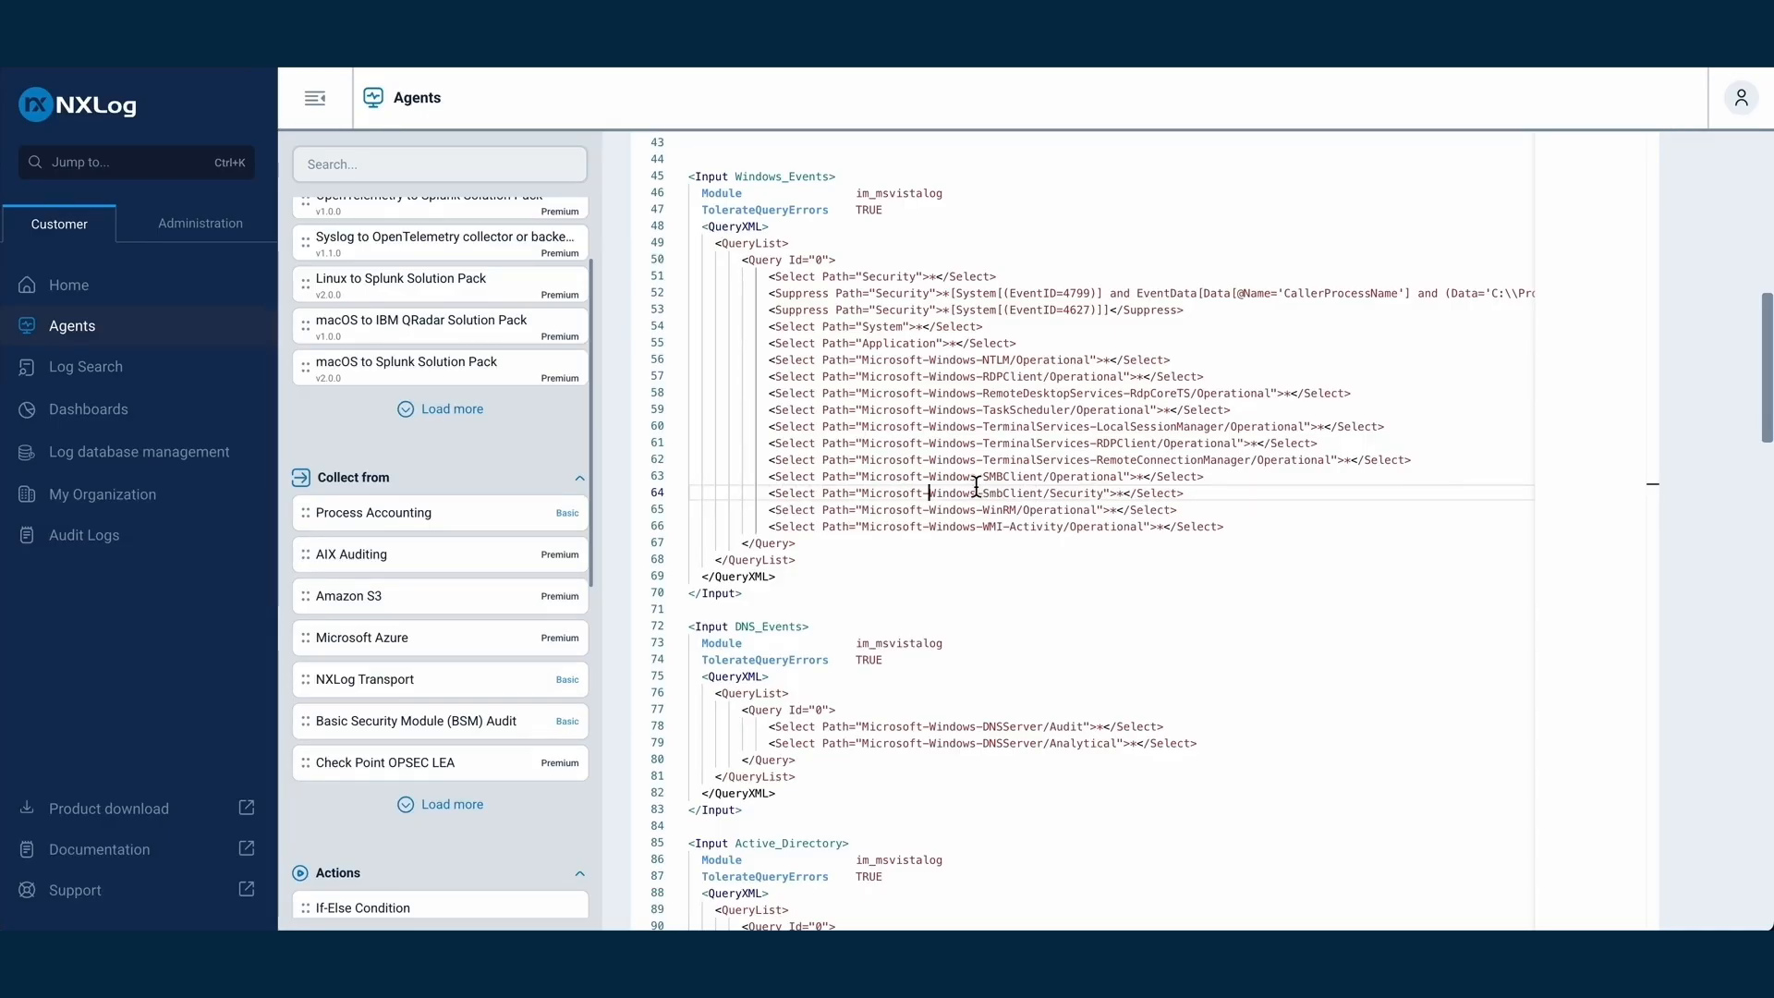
key("Down")
key("Down")
key("Down")
key("Down")
key("Down")
key("Down")
key("Down")
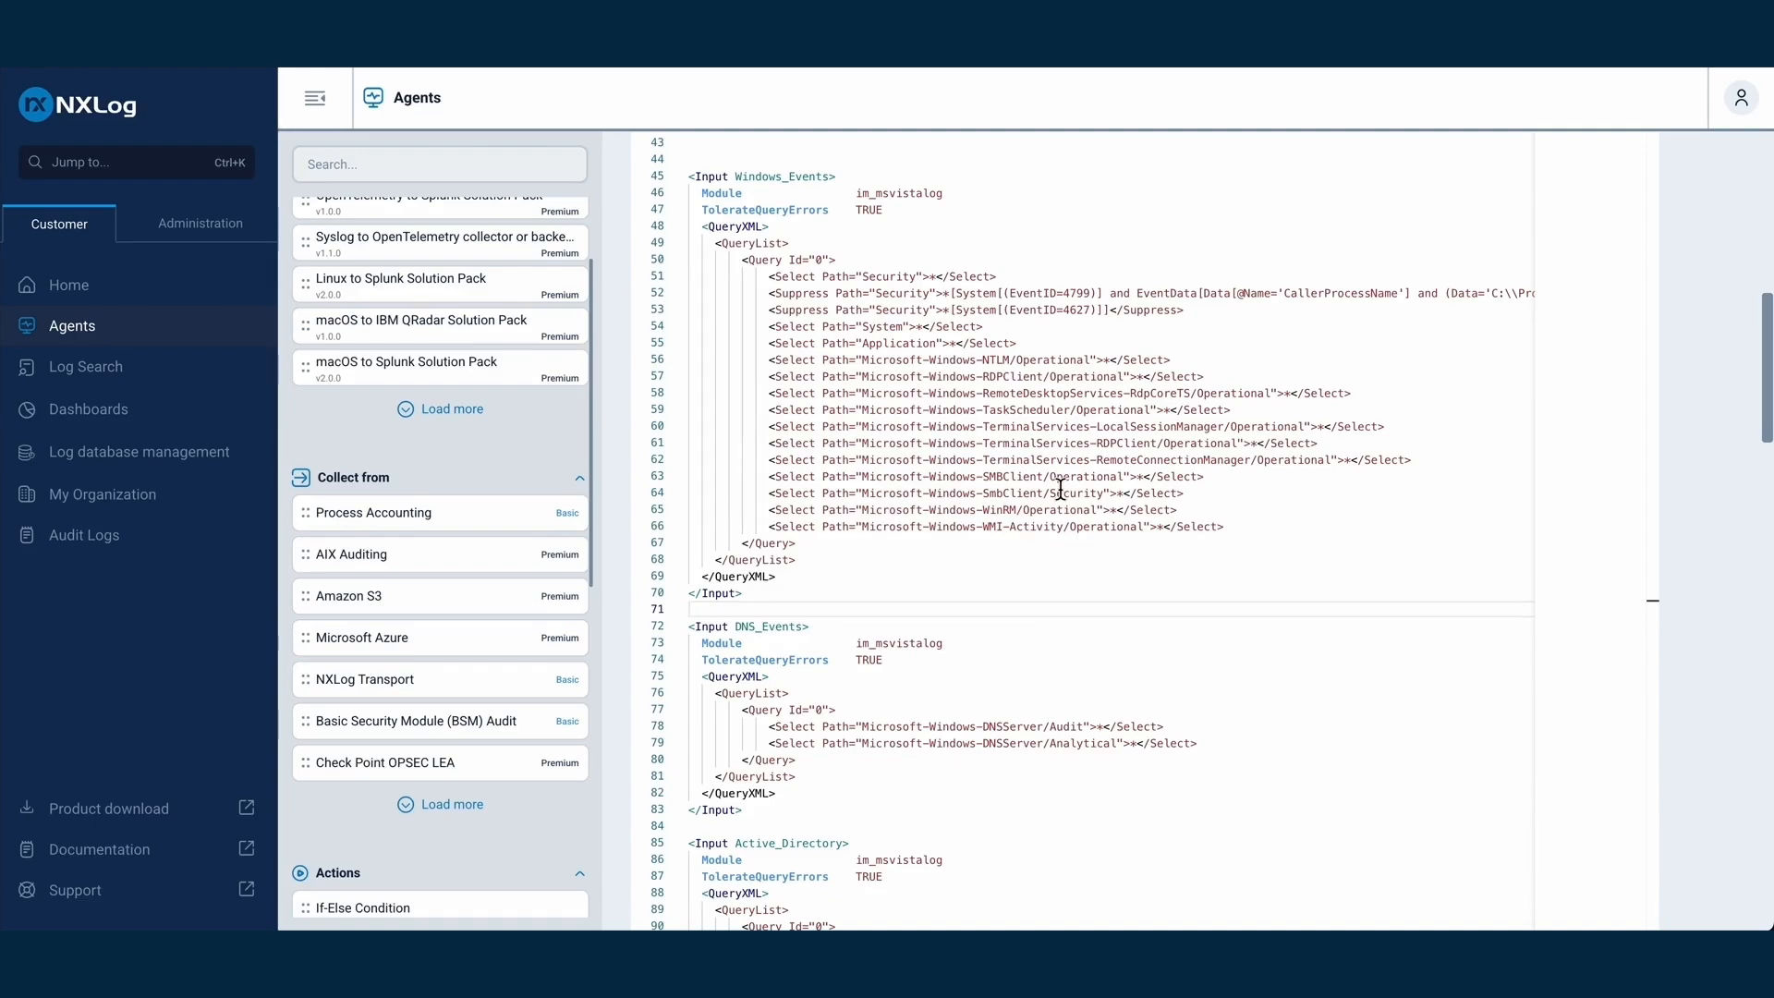
Search the configuration text for "Windows"
left_click(906, 553)
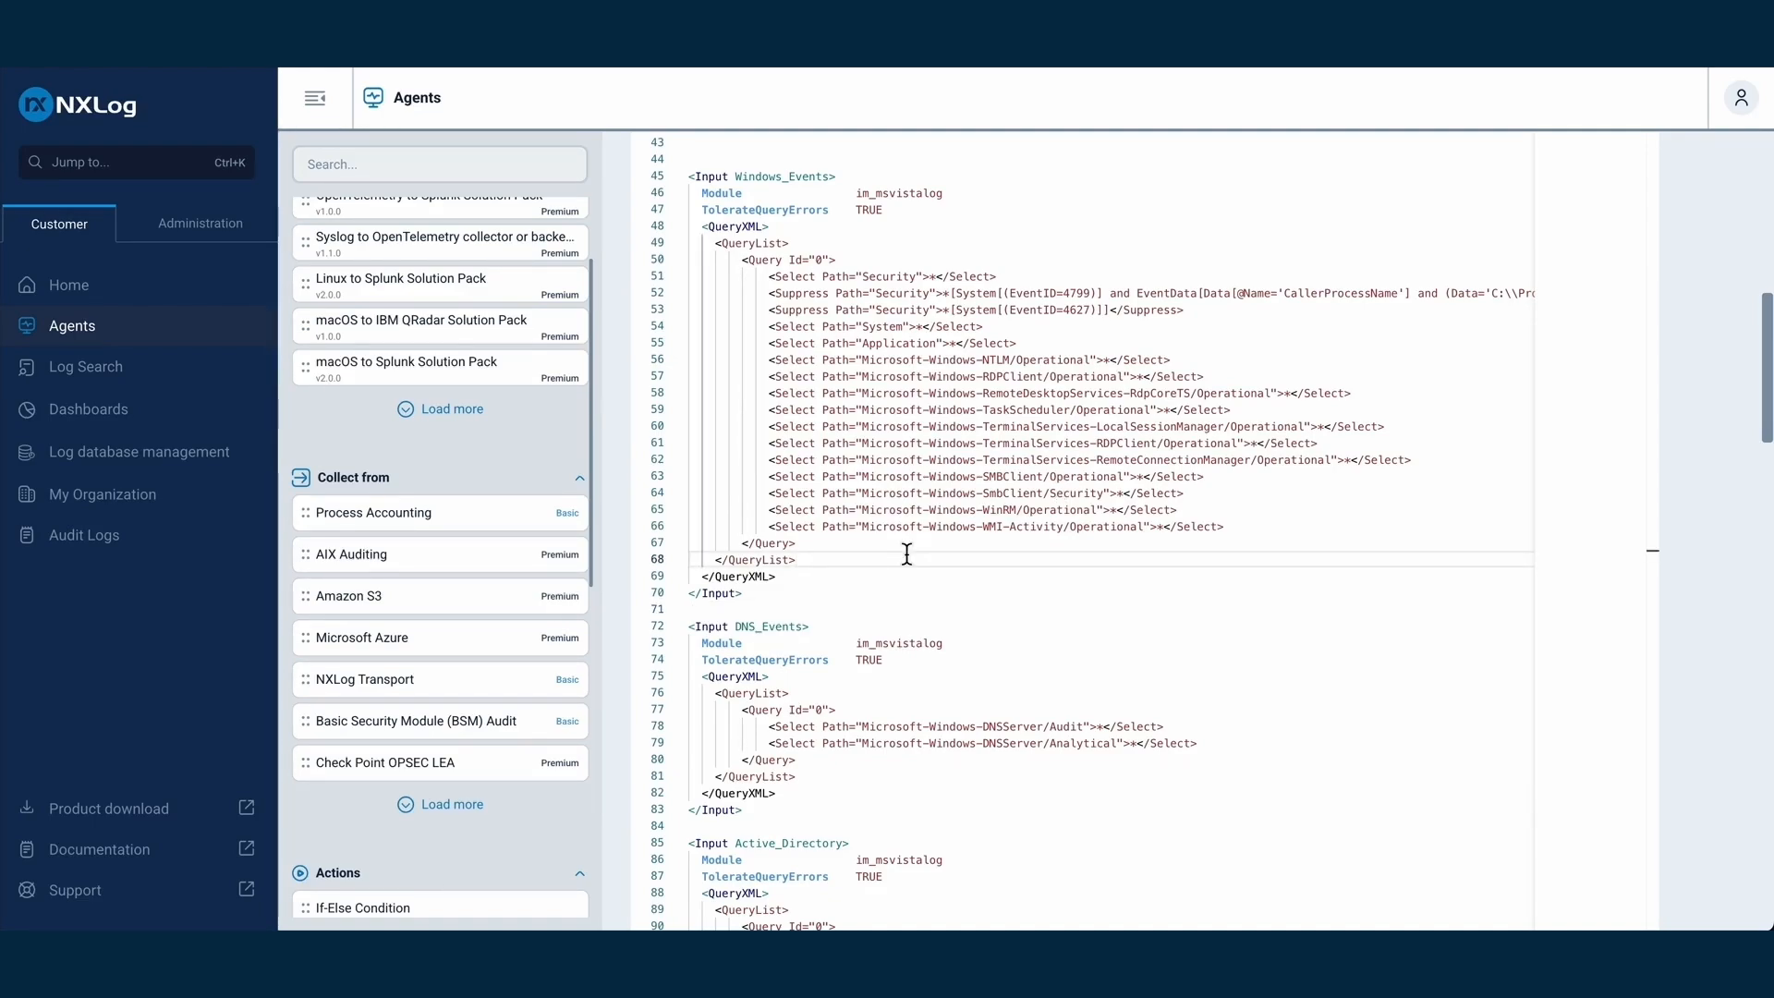
key("ctrl+f")
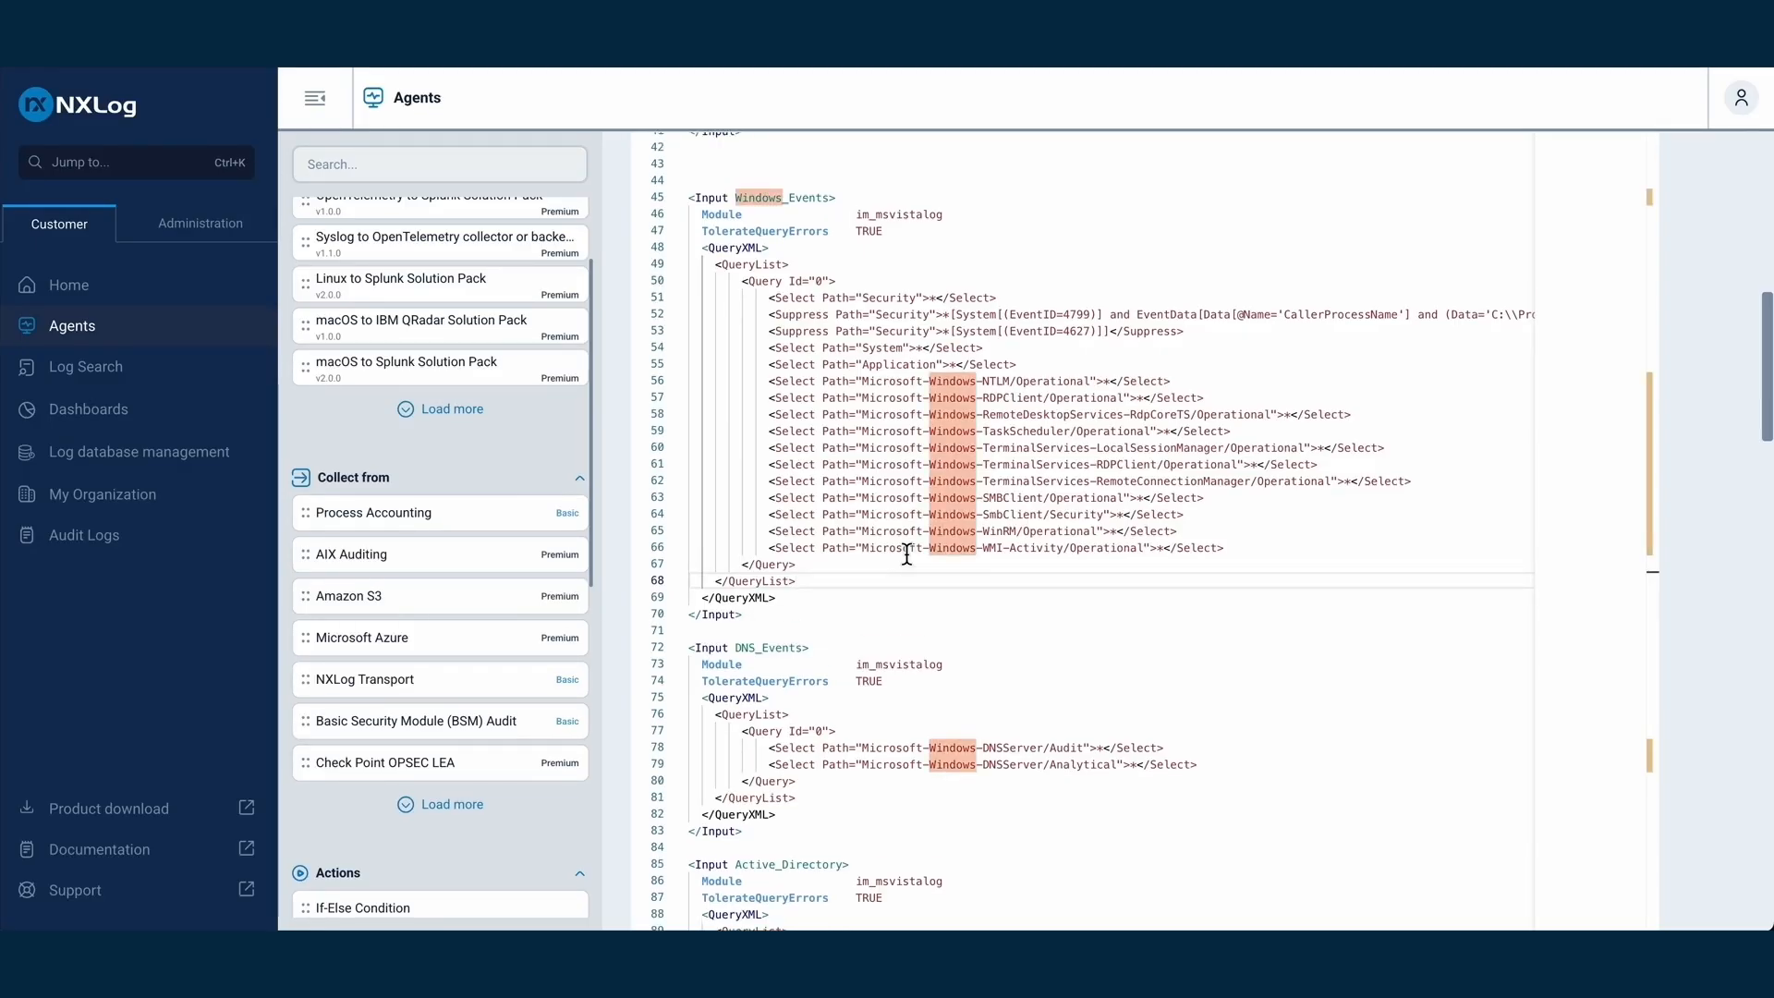
key("Return")
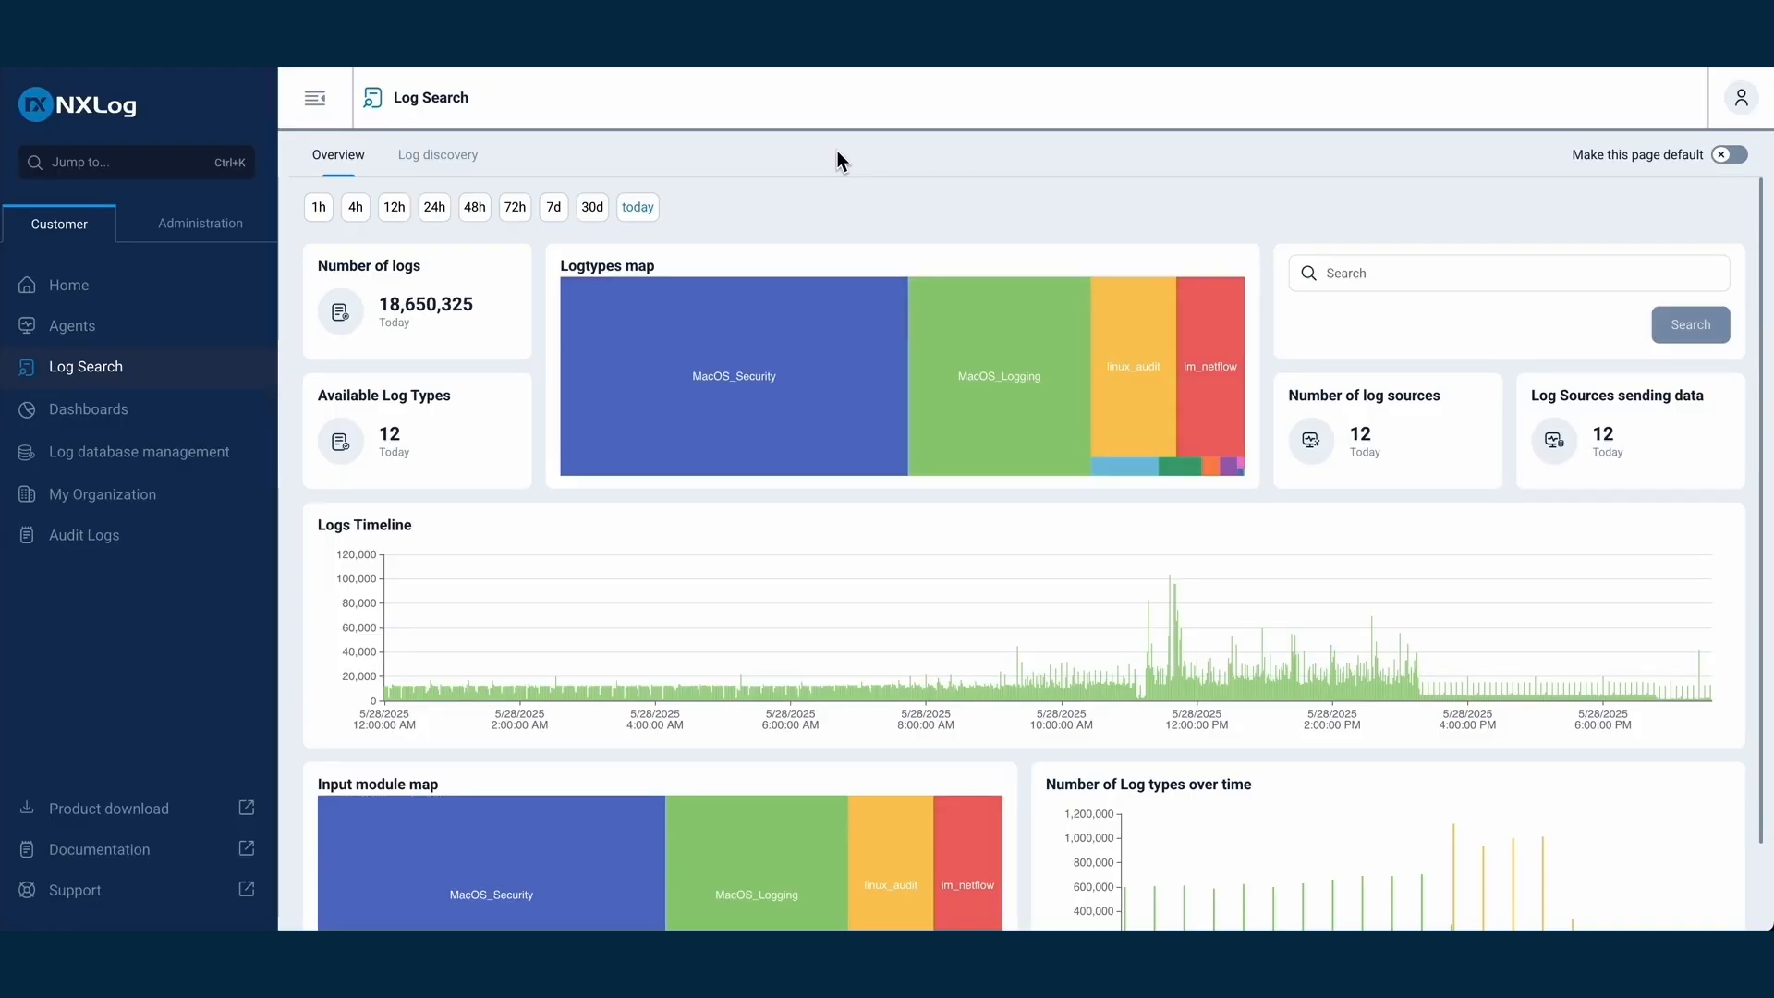
Examine the MacOS_Logging log count on the Logtypes map of the Log Search overview
mouse_move(1164, 325)
mouse_move(1028, 376)
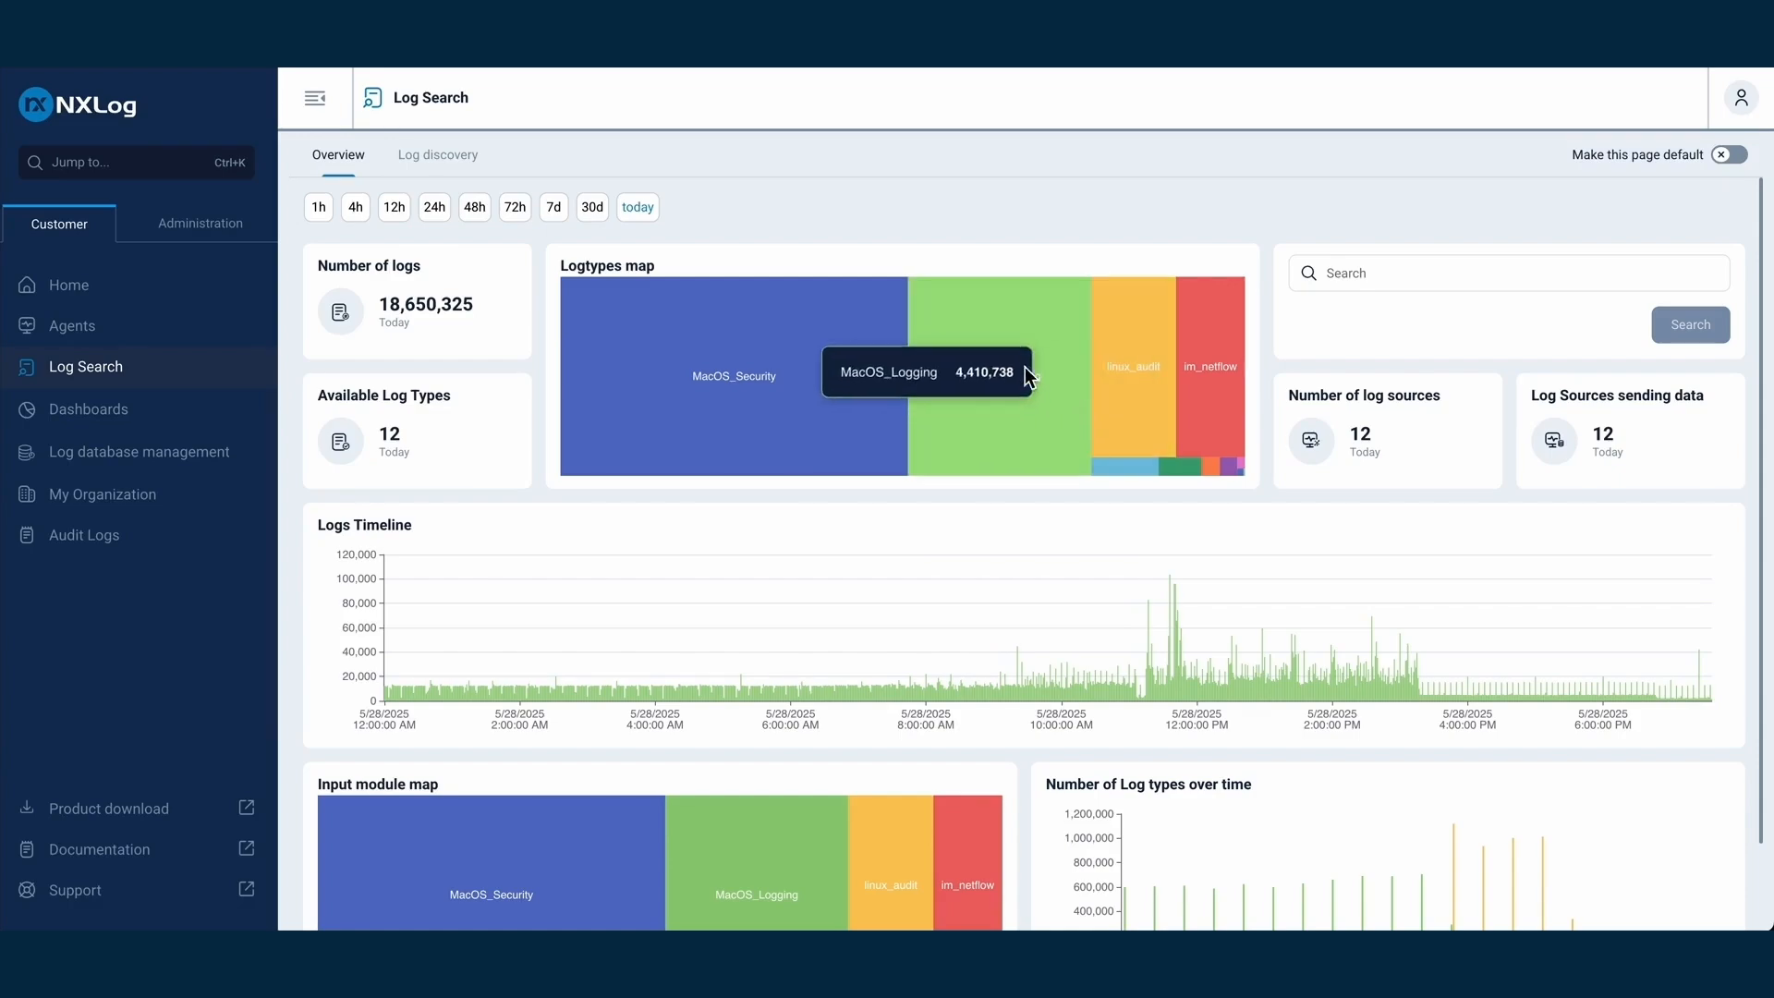